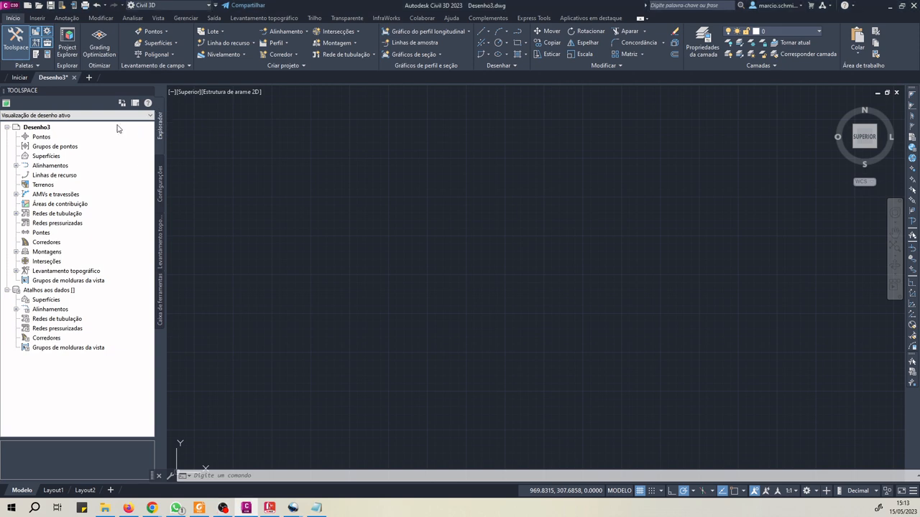
# - Start creating a new surface in Desenho3 and set its type to Superfície TIN
pyautogui.click(44, 156)
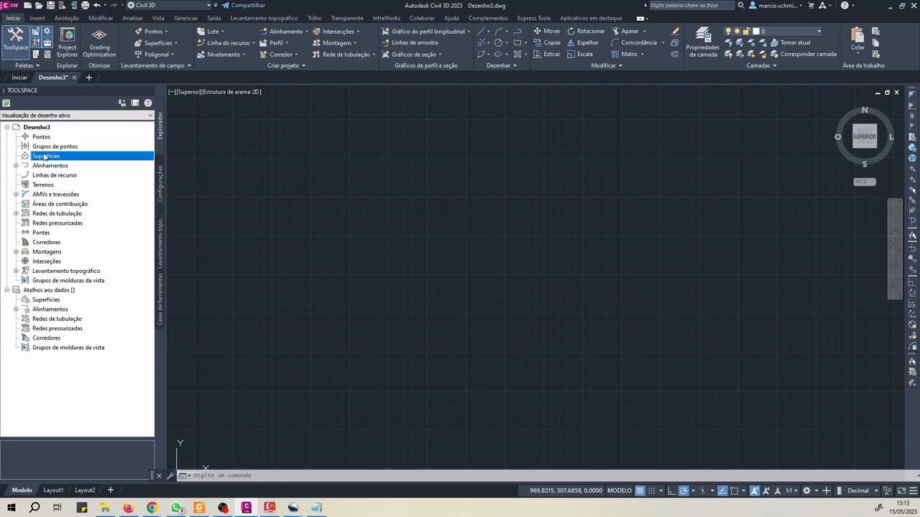
pyautogui.rightClick(45, 156)
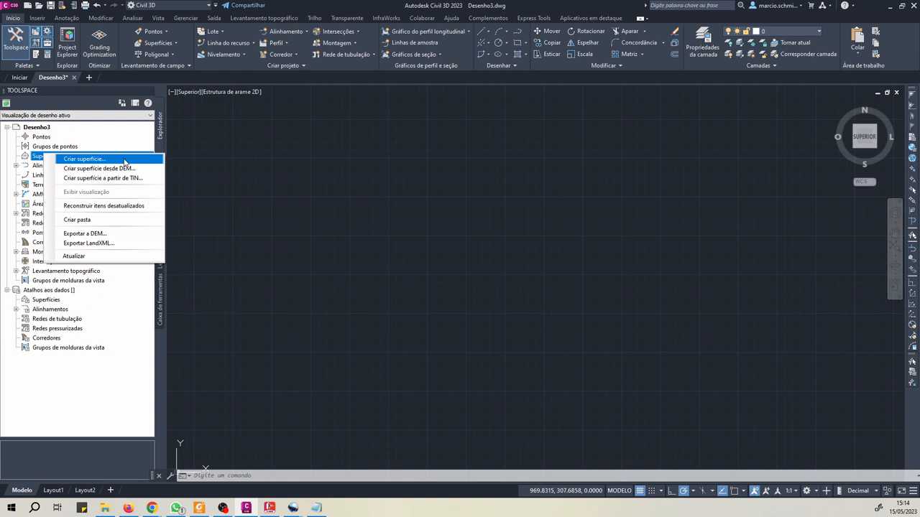
pyautogui.click(124, 161)
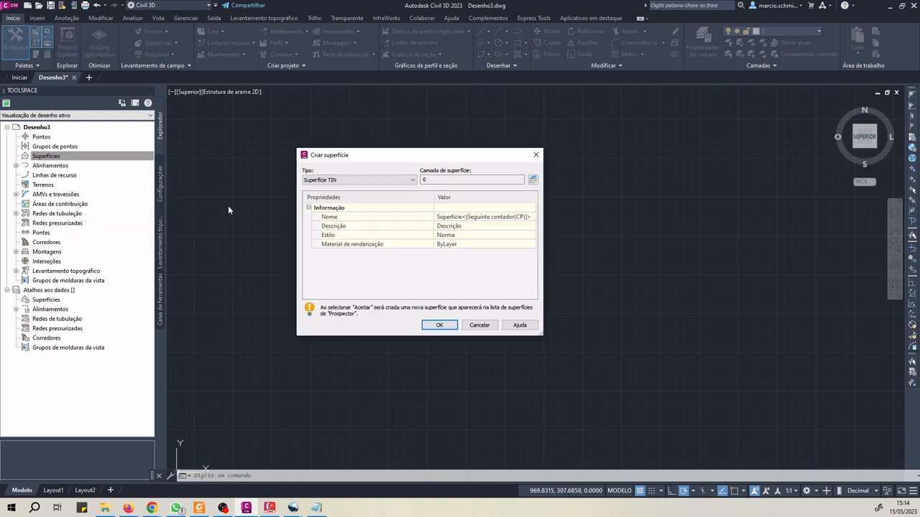
pyautogui.moveTo(395, 157); pyautogui.dragTo(381, 156)
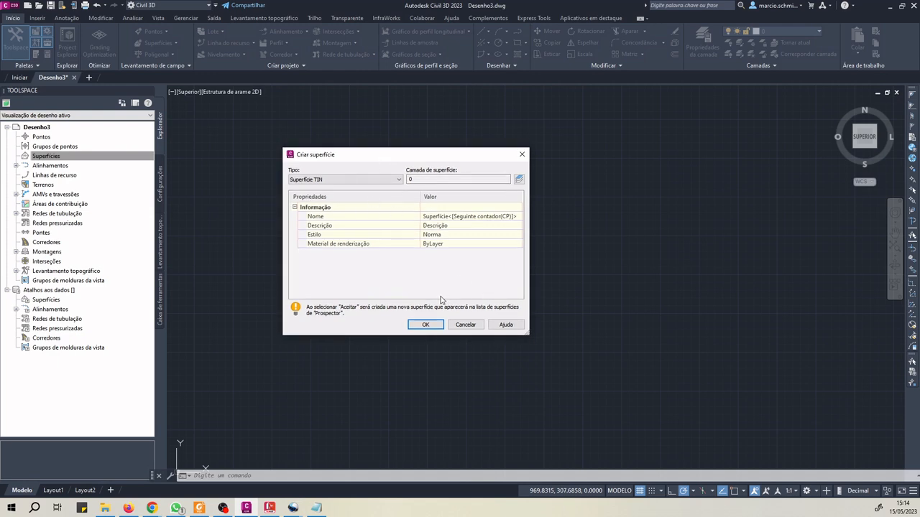
pyautogui.click(399, 180)
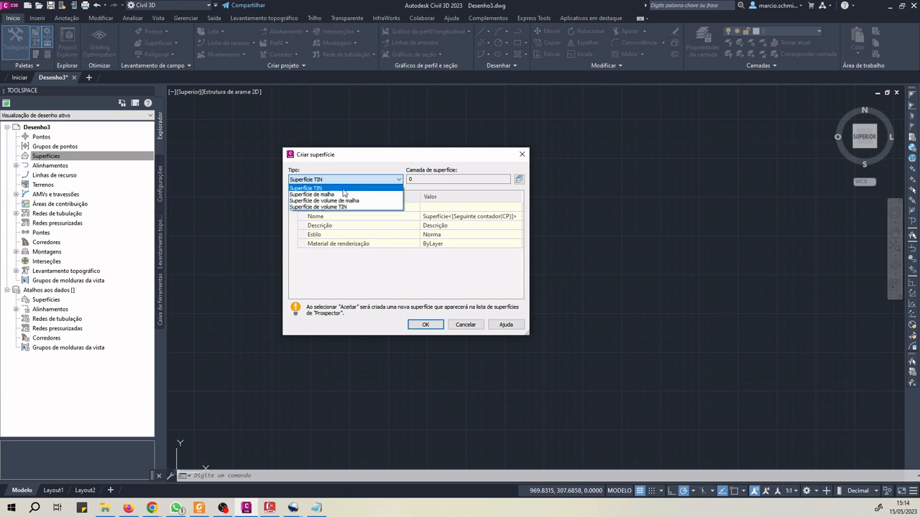
pyautogui.click(338, 190)
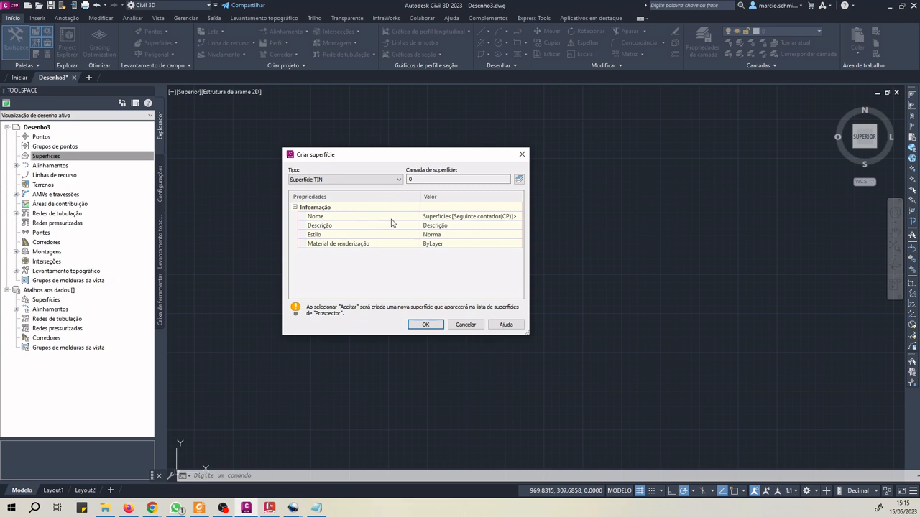
# - Name the new surface "Terreno Natural"
pyautogui.click(465, 215)
pyautogui.click(517, 215)
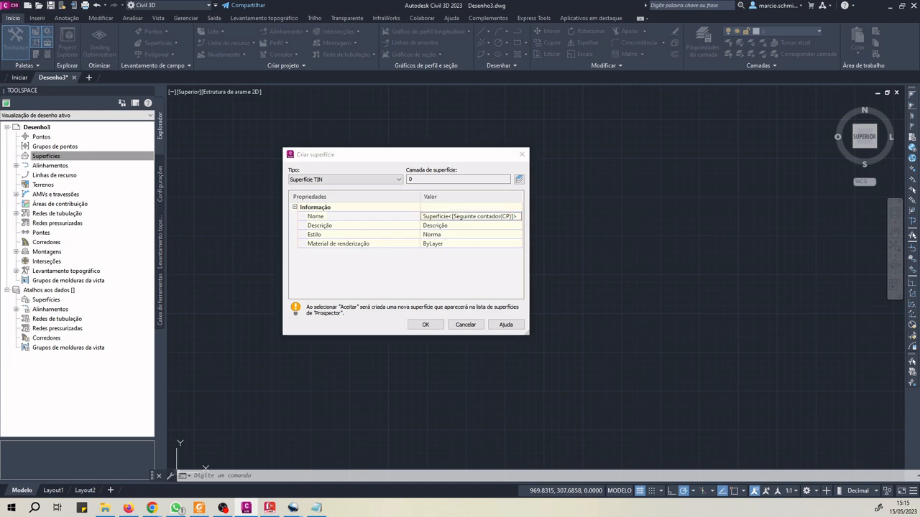
pyautogui.click(489, 217)
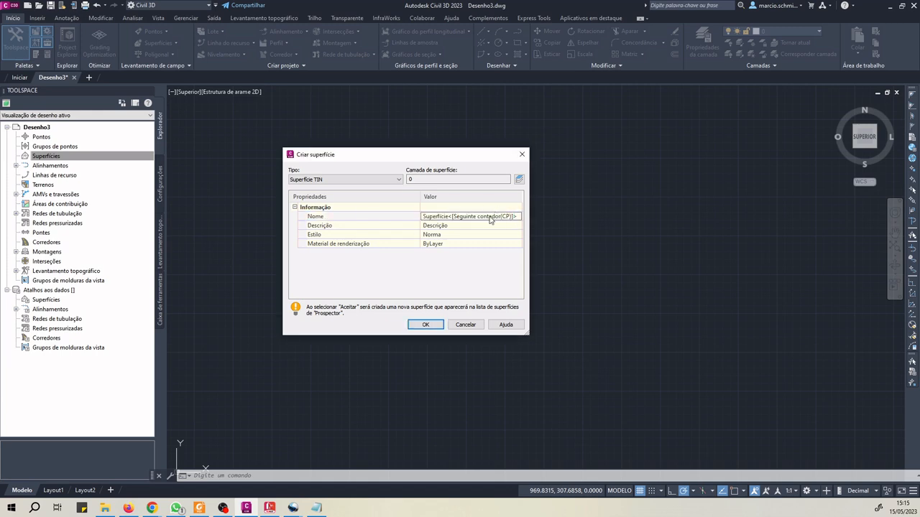
pyautogui.click(488, 217)
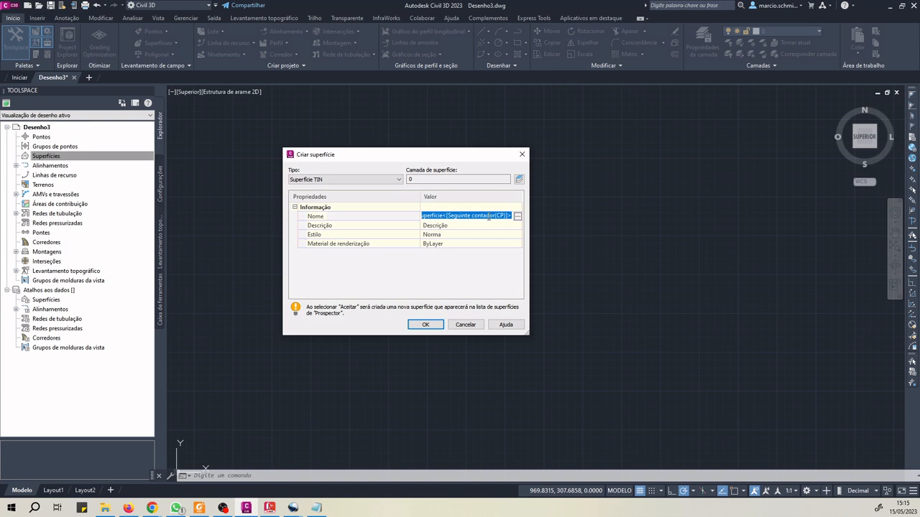
pyautogui.write('Terren')
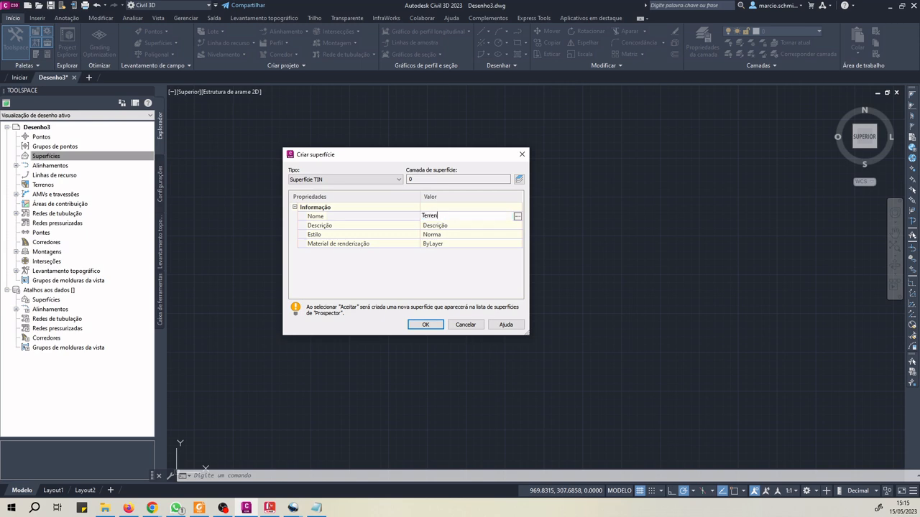
pyautogui.write('o Natural')
pyautogui.press('Return')
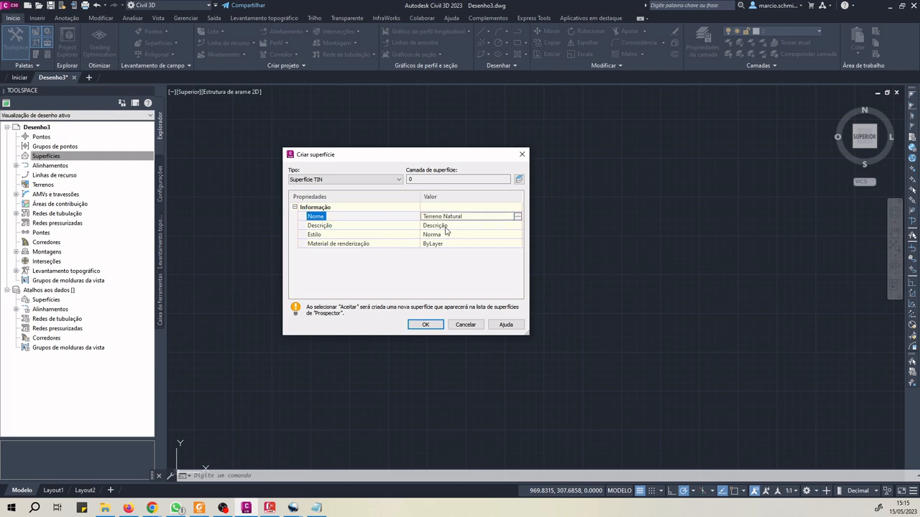
# - Set the surface's description to "Pontos a partir da topografia"
pyautogui.click(464, 227)
pyautogui.write('Pontos a partir da topografia')
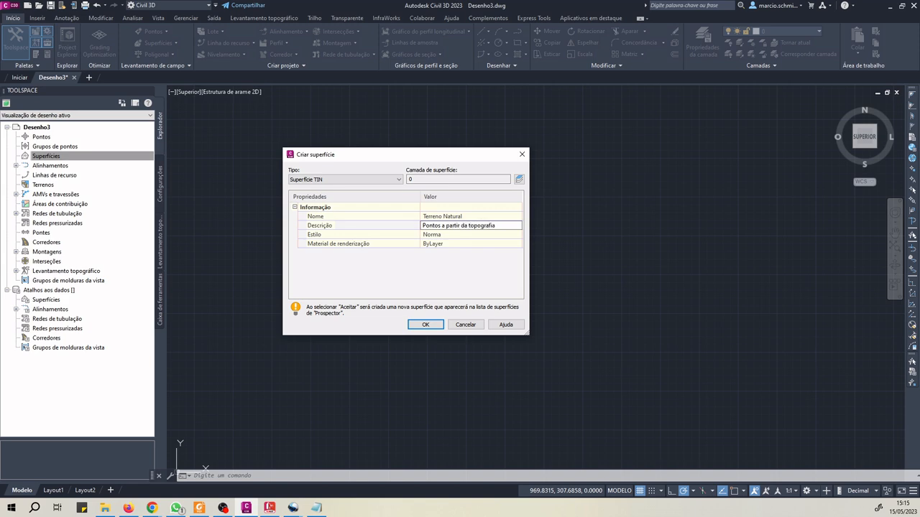
pyautogui.press('Return')
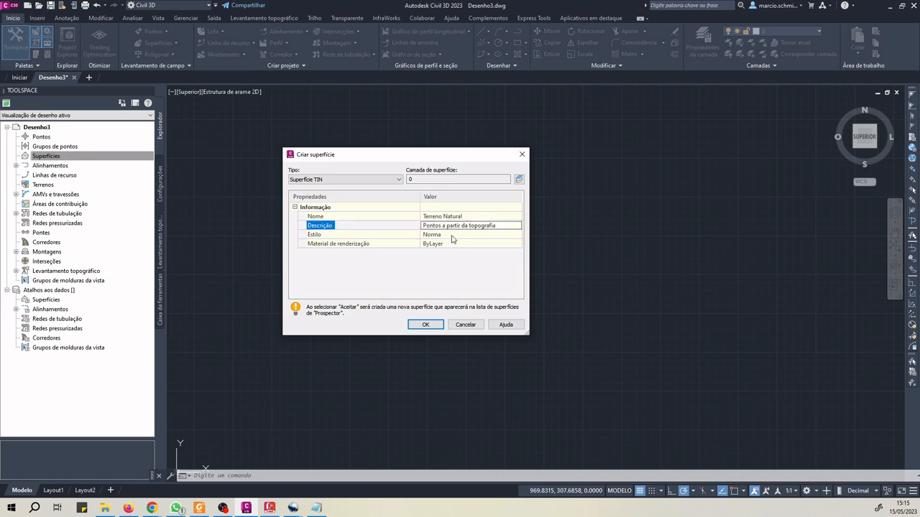
pyautogui.click(451, 235)
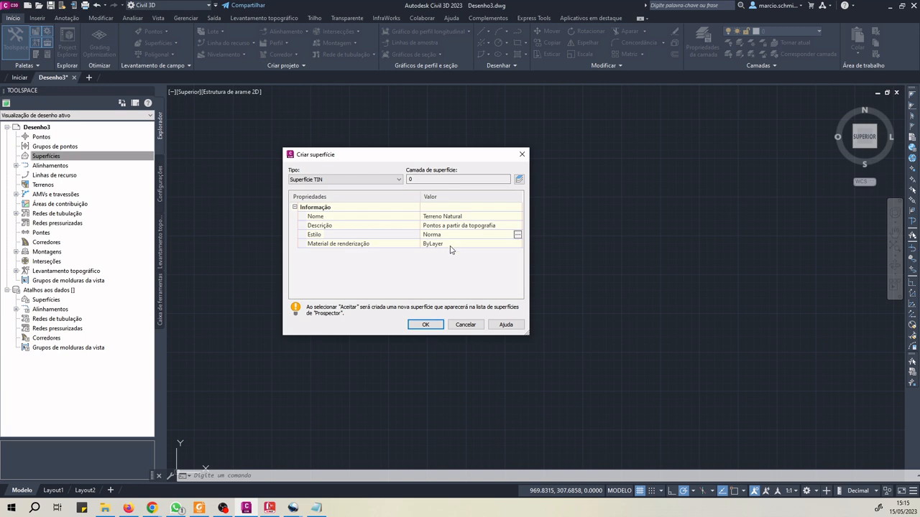
pyautogui.click(440, 245)
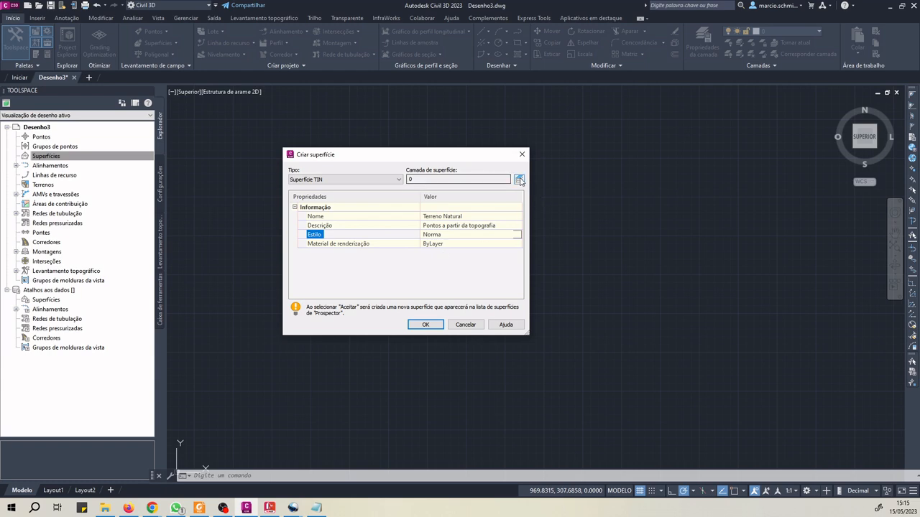
# - Assign layer 0 from Desenho3.dwg as the surface's base layer and create the surface
pyautogui.click(519, 180)
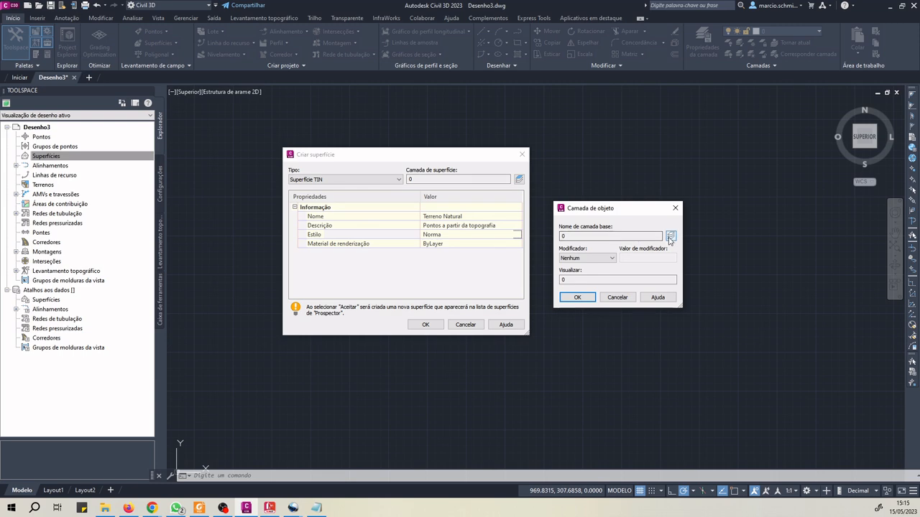
pyautogui.click(671, 237)
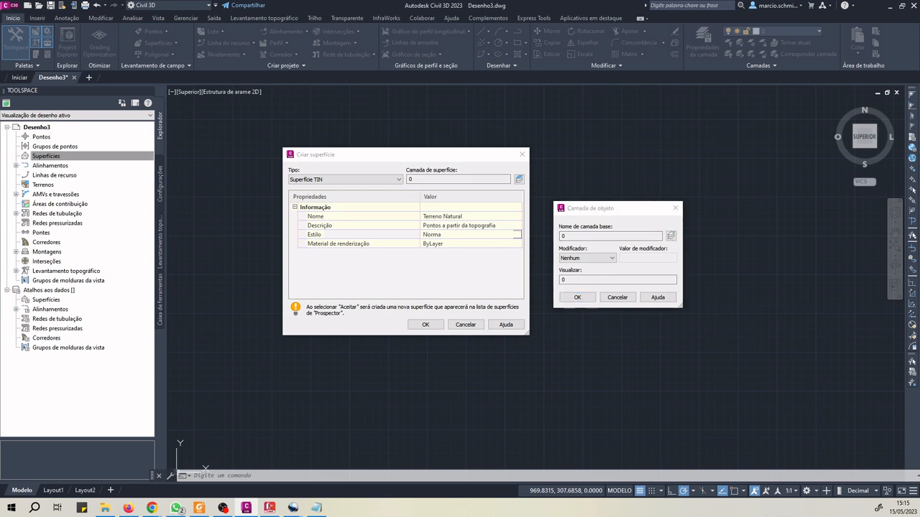
pyautogui.moveTo(488, 207); pyautogui.dragTo(745, 273)
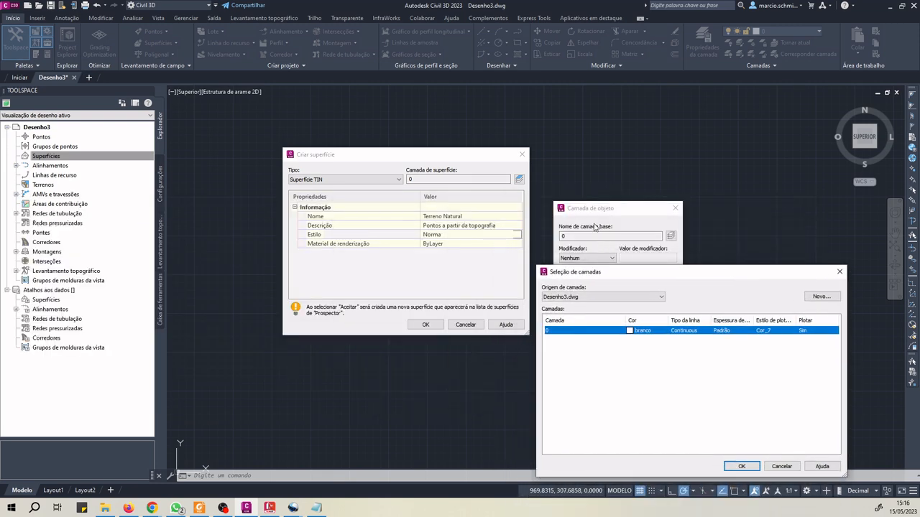
pyautogui.moveTo(644, 272); pyautogui.dragTo(633, 220)
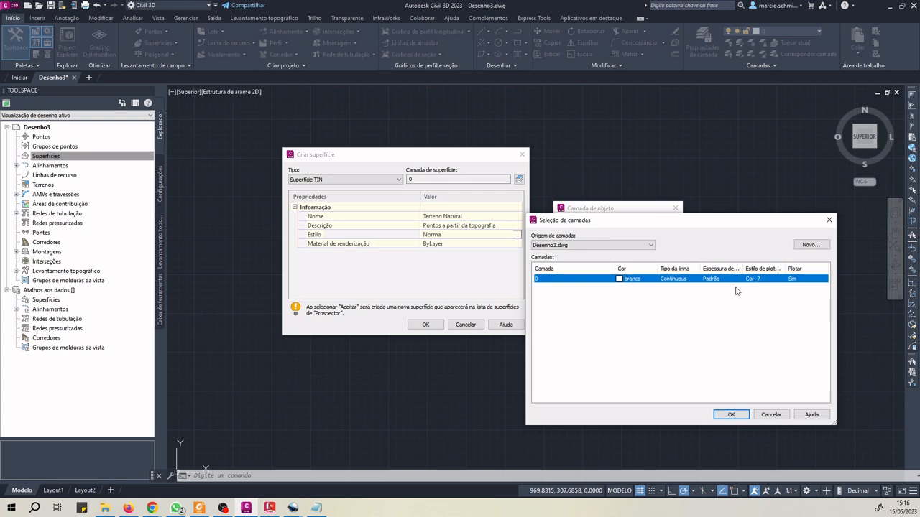
pyautogui.click(731, 415)
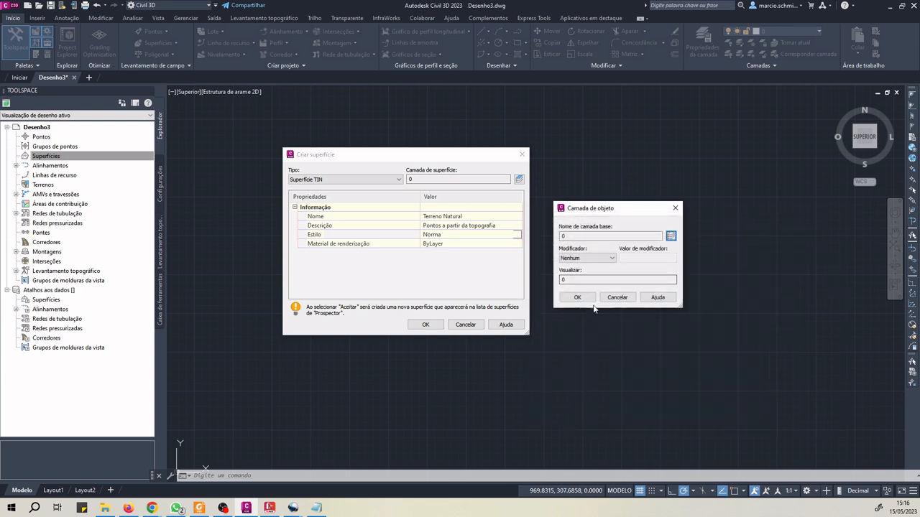
pyautogui.click(579, 298)
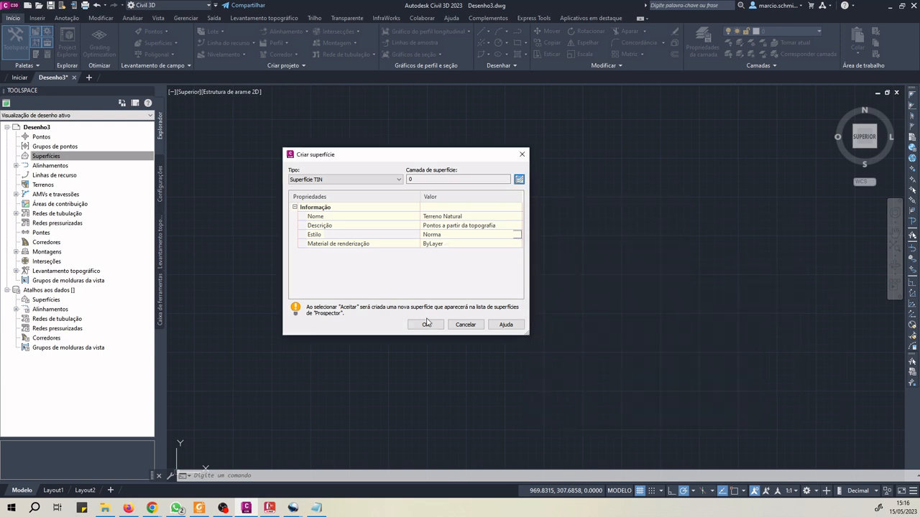
pyautogui.click(426, 324)
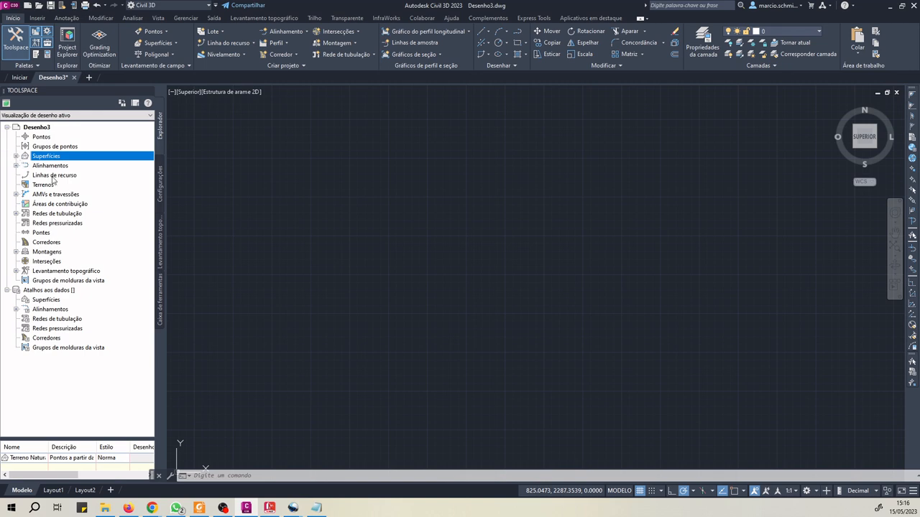
# - Start adding a point file to the definition of the Terreno Natural surface
pyautogui.click(15, 156)
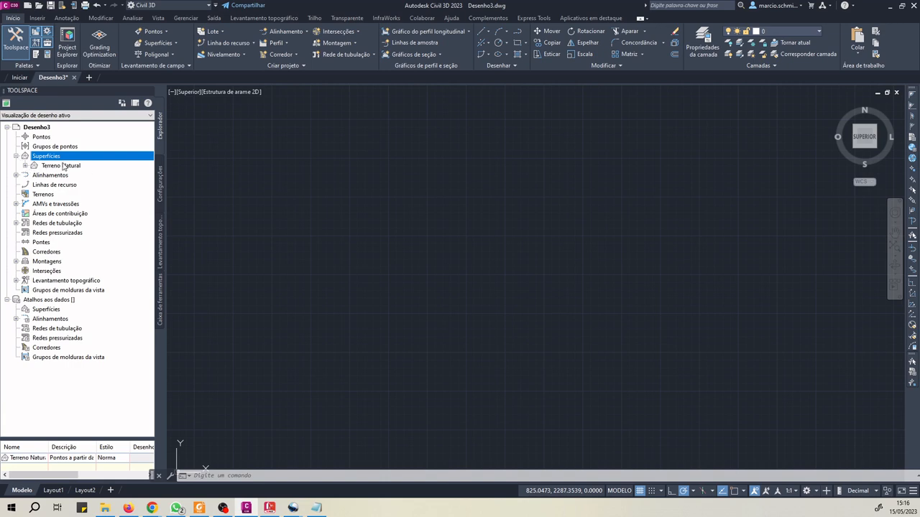
pyautogui.click(25, 166)
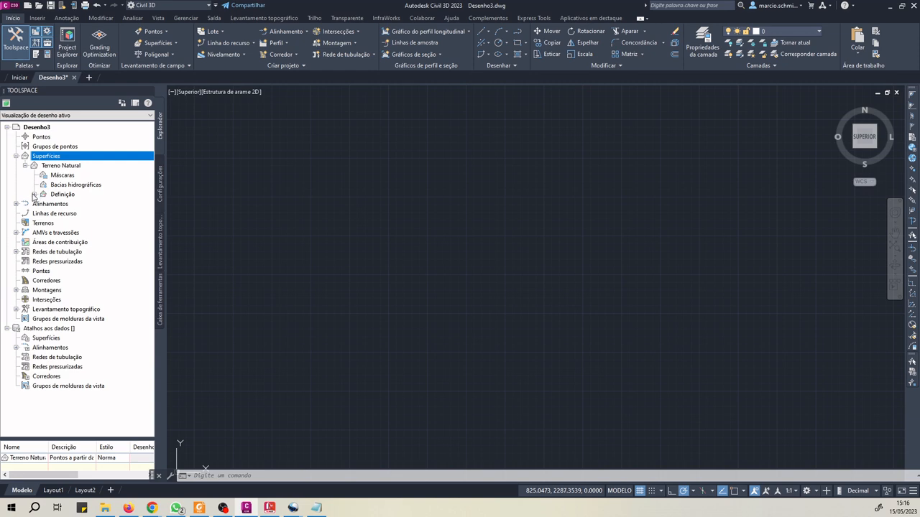
pyautogui.click(34, 195)
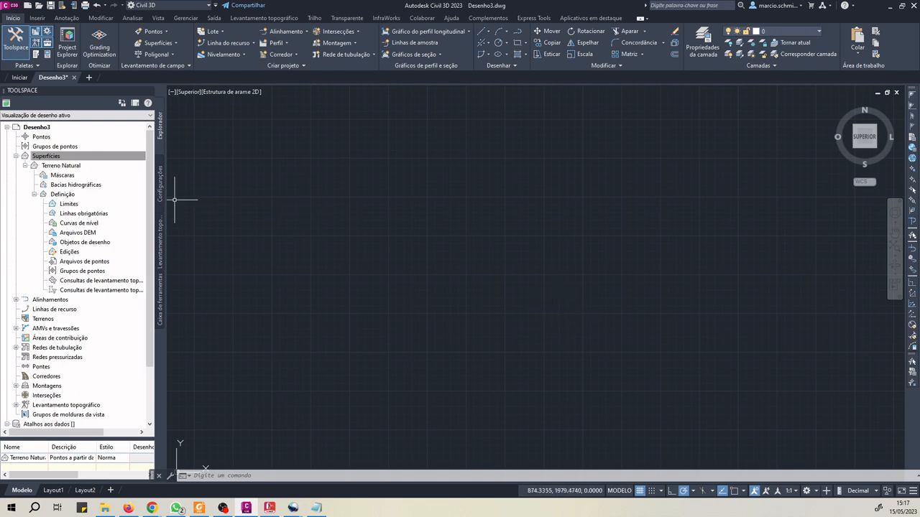
pyautogui.click(82, 262)
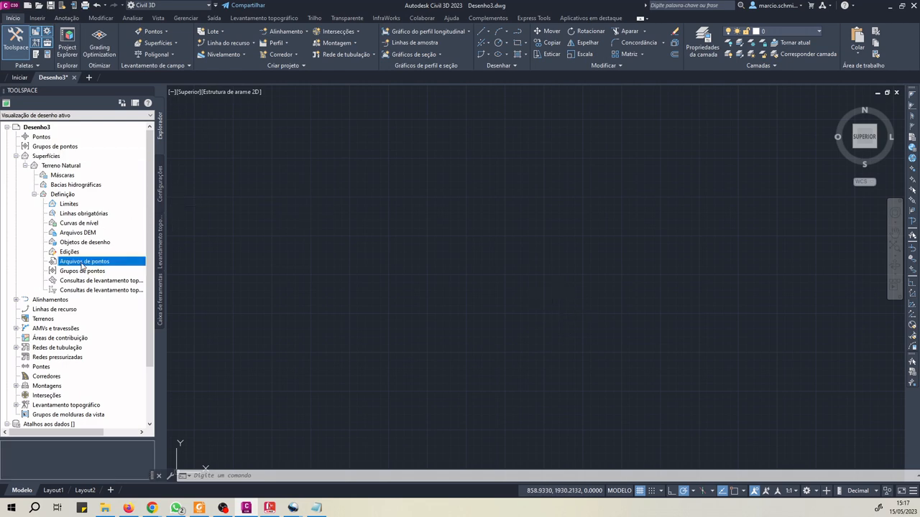
pyautogui.rightClick(86, 263)
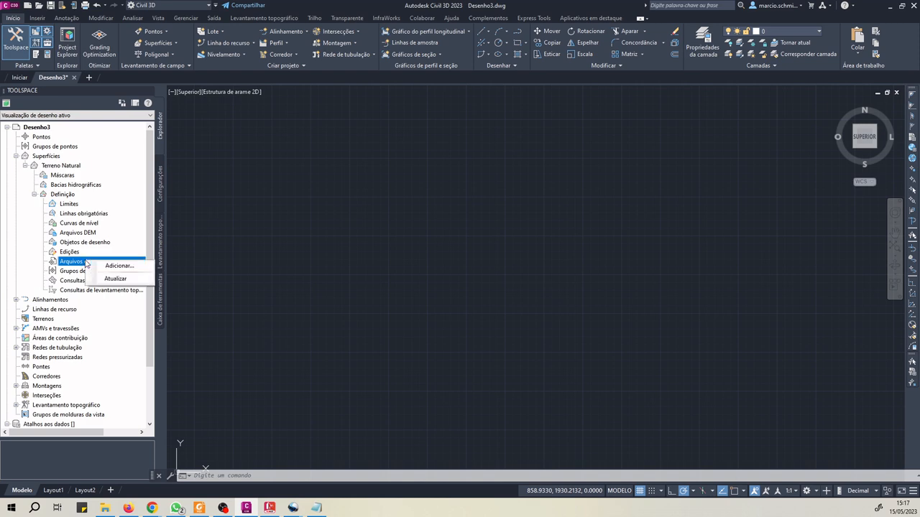
pyautogui.click(130, 268)
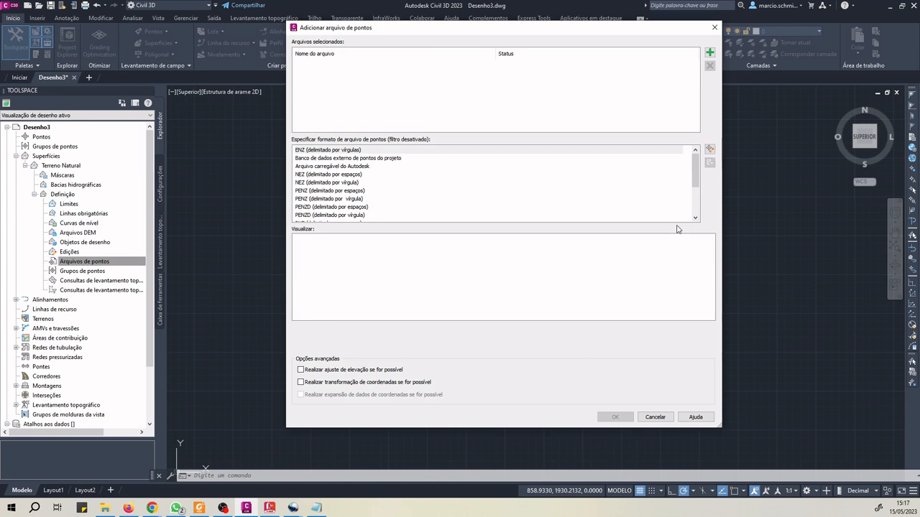
# - Switch to Notepad and examine the order and delimiter of the coordinate fields in pontos_Area1.txt
pyautogui.click(355, 463)
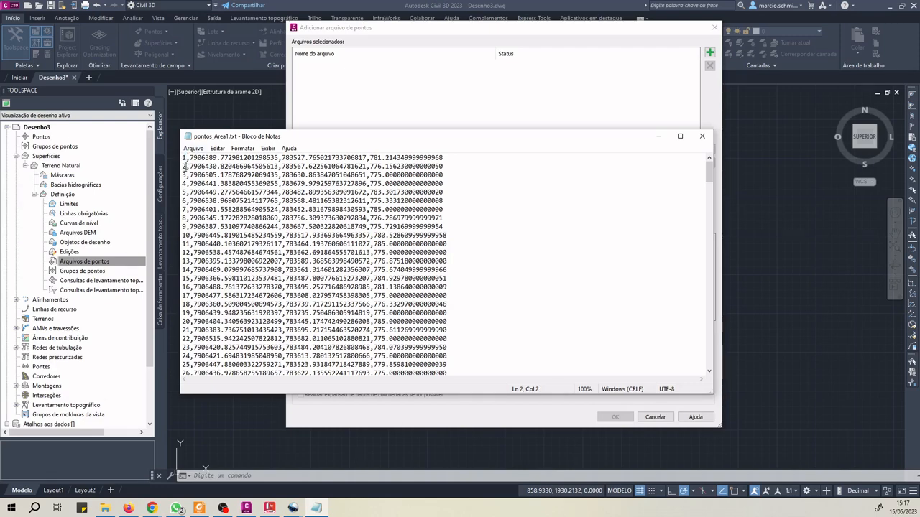
pyautogui.scroll(-13, 188, 216)
pyautogui.moveTo(709, 205); pyautogui.dragTo(746, 156)
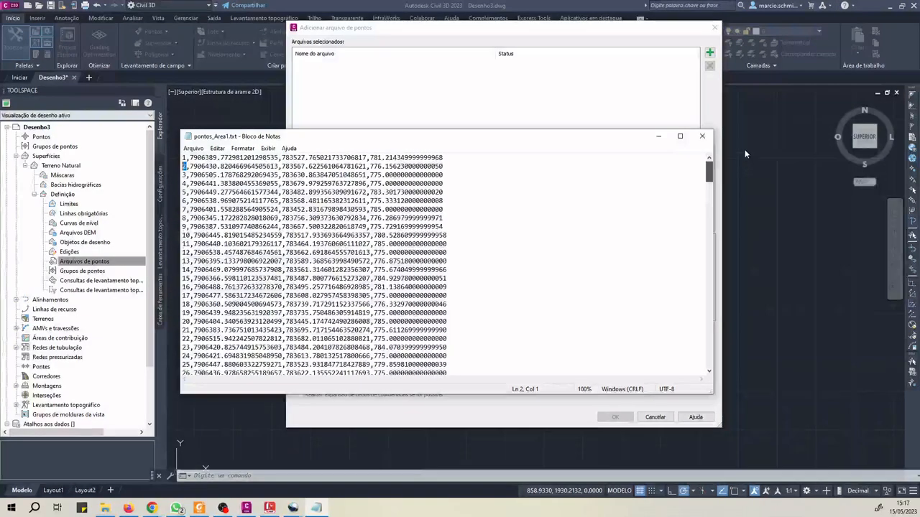
pyautogui.click(202, 157)
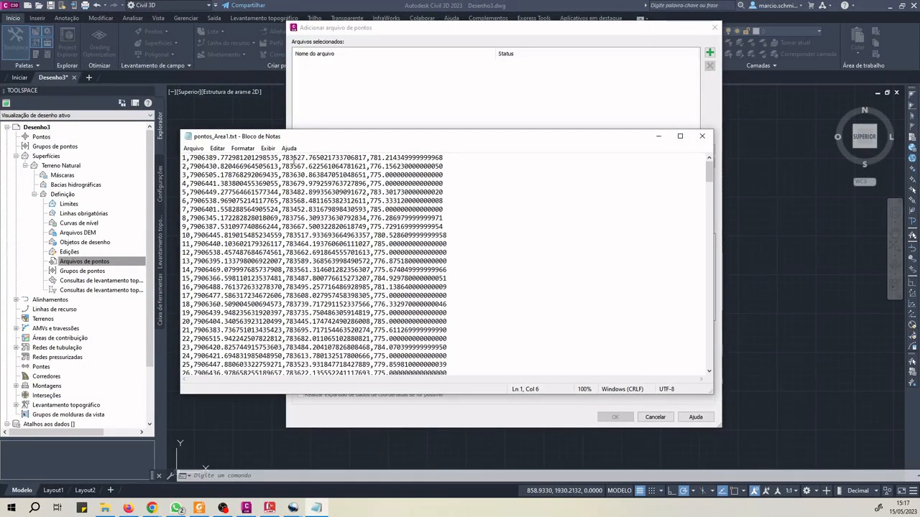
pyautogui.moveTo(217, 157); pyautogui.dragTo(189, 158)
pyautogui.moveTo(306, 157); pyautogui.dragTo(282, 157)
pyautogui.moveTo(384, 158); pyautogui.dragTo(369, 157)
pyautogui.click(658, 136)
# - Load pontos_Area1.txt as the source point file and narrow the file name column to read its status
pyautogui.click(710, 53)
pyautogui.doubleClick(279, 169)
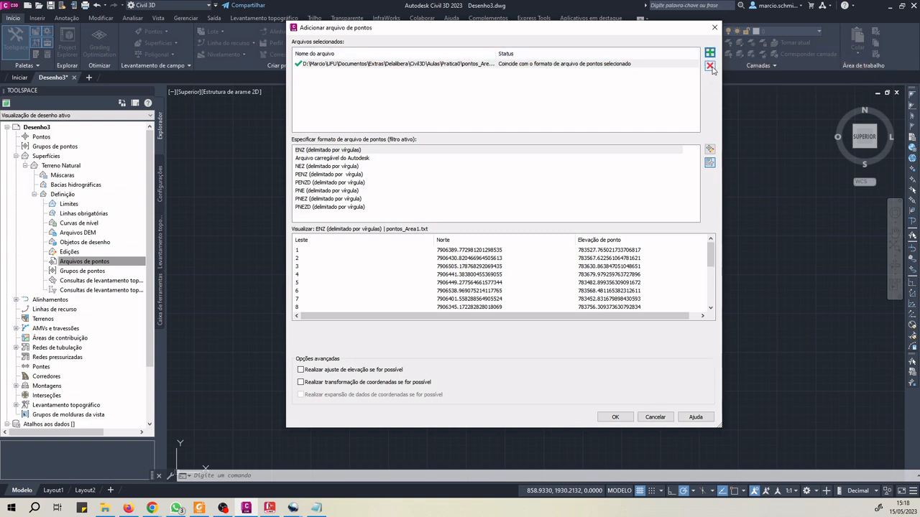
pyautogui.click(495, 67)
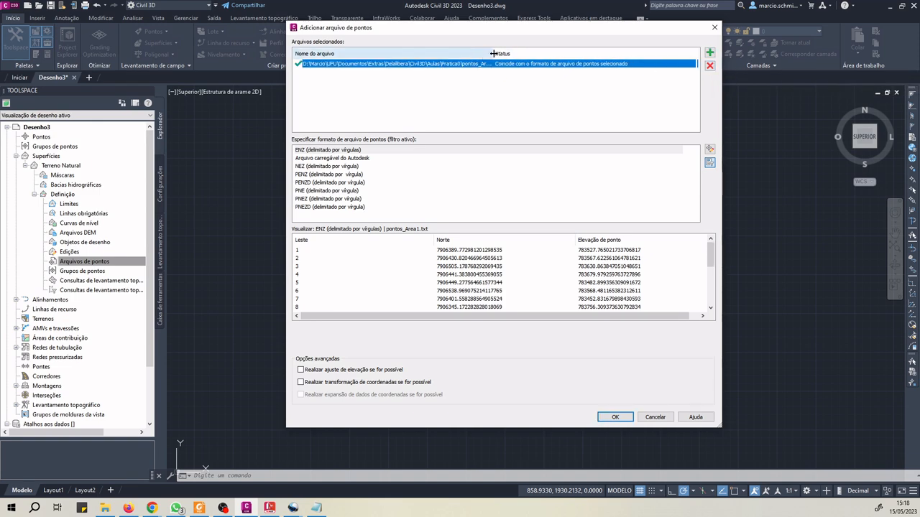
pyautogui.moveTo(494, 54); pyautogui.dragTo(350, 53)
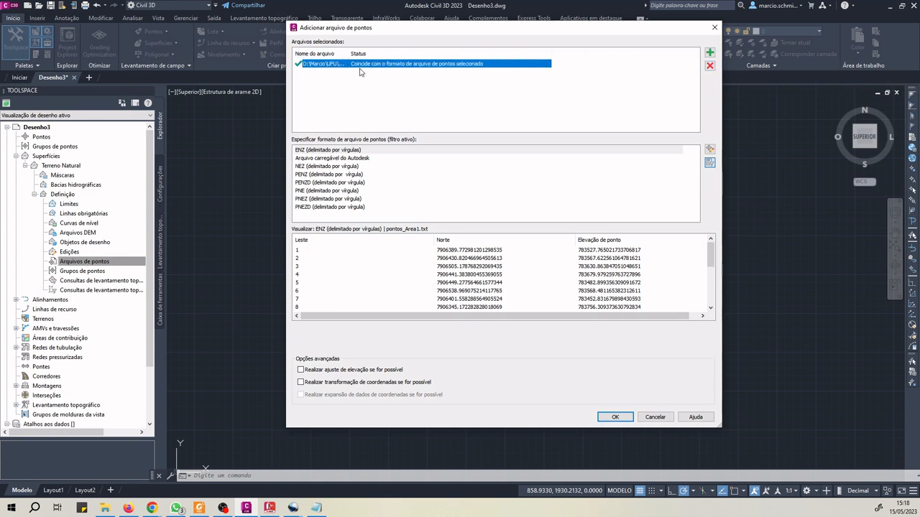
pyautogui.click(458, 85)
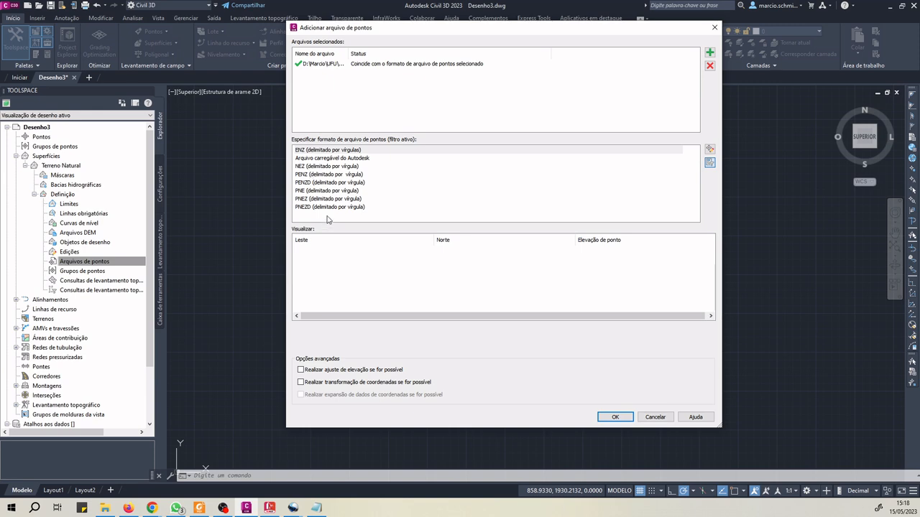
# - Preview pontos_Area1.txt in the ENZ (delimitado por vírgulas) format, narrowing the Leste and Norte columns to examine the field assignment
pyautogui.click(327, 65)
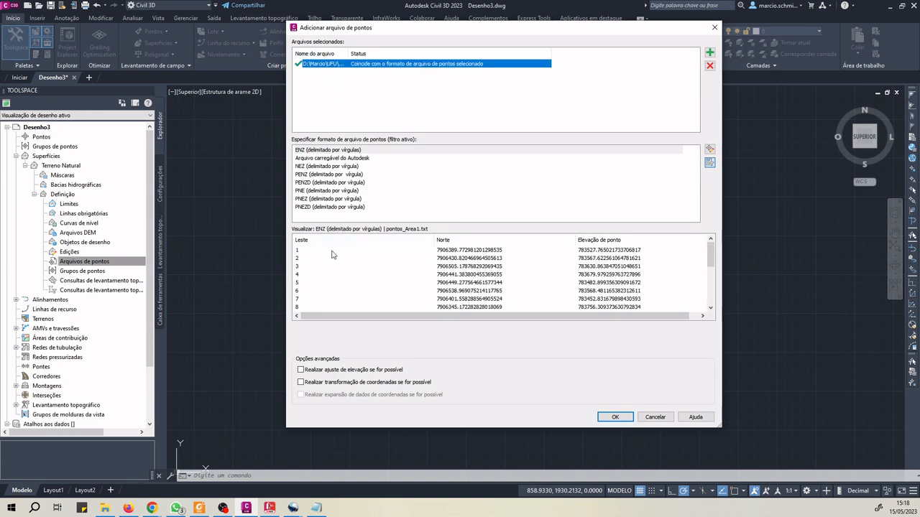
pyautogui.moveTo(433, 239); pyautogui.dragTo(344, 239)
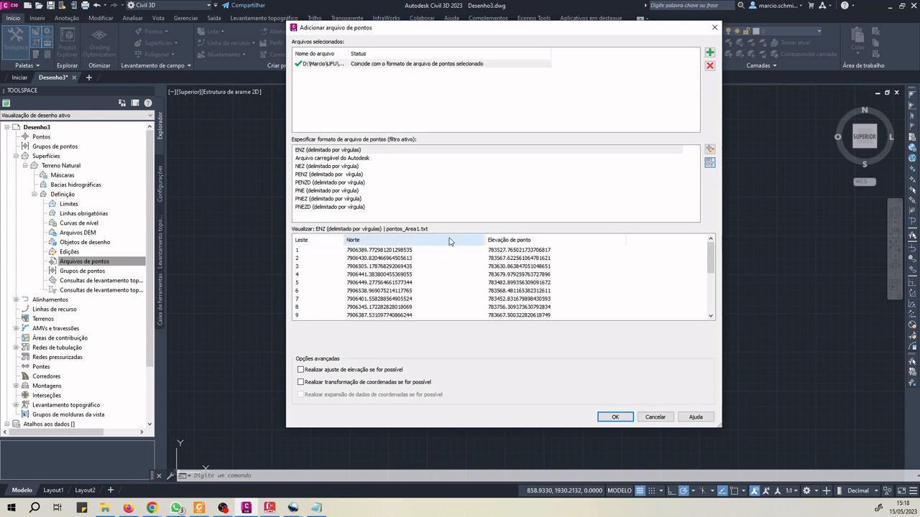
pyautogui.moveTo(478, 240); pyautogui.dragTo(452, 239)
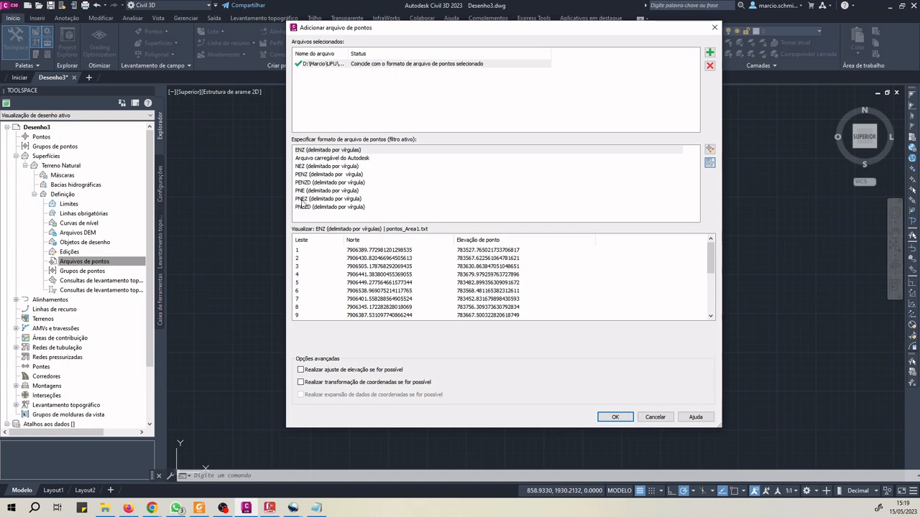
# - Set the point file format to PNEZ (delimitado por vírgula), narrow the preview columns to check the fields, and add the file to the surface
pyautogui.click(309, 199)
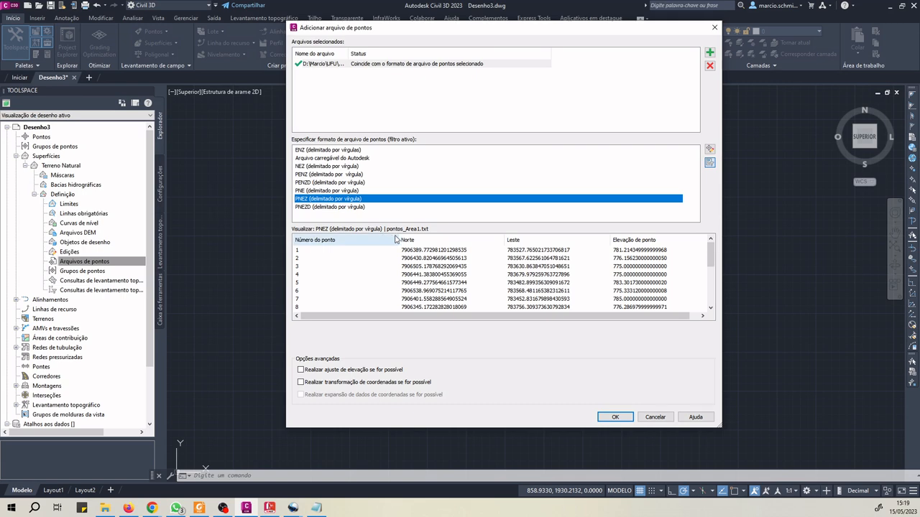
pyautogui.moveTo(394, 239); pyautogui.dragTo(324, 238)
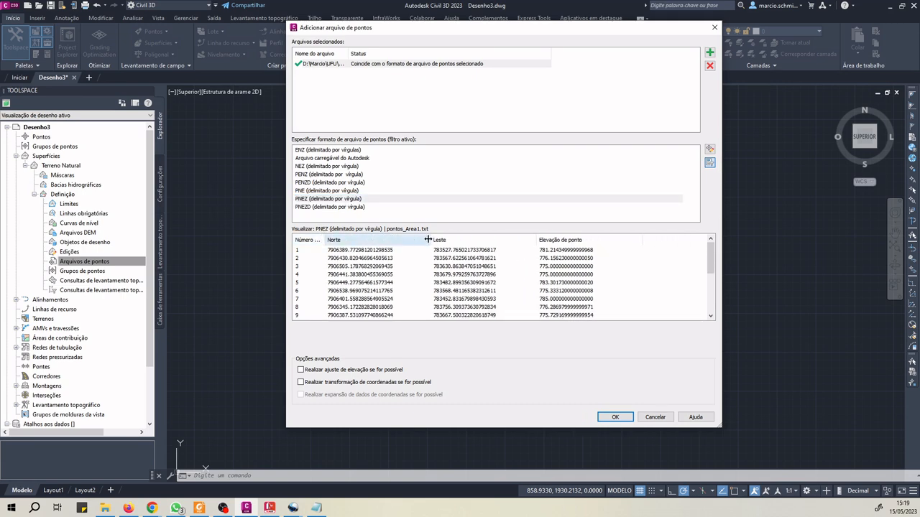
pyautogui.moveTo(432, 238); pyautogui.dragTo(410, 239)
pyautogui.moveTo(516, 240); pyautogui.dragTo(486, 241)
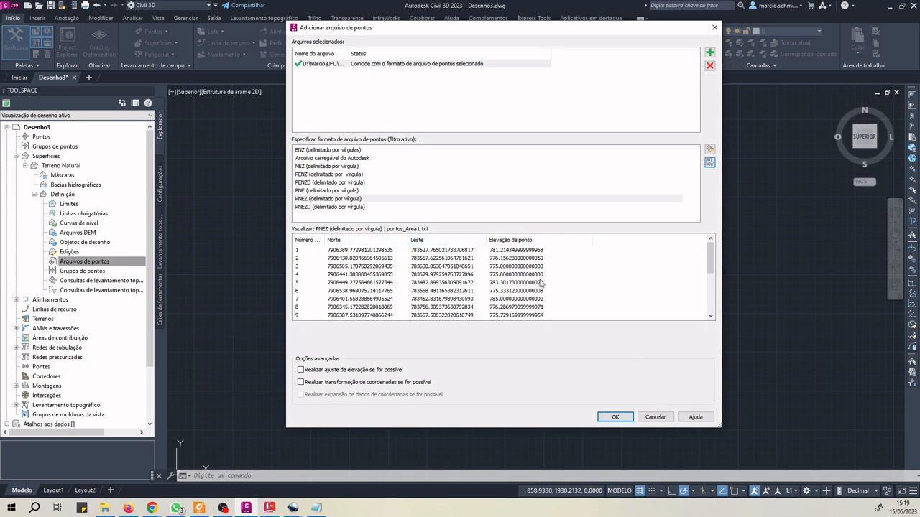
pyautogui.click(622, 418)
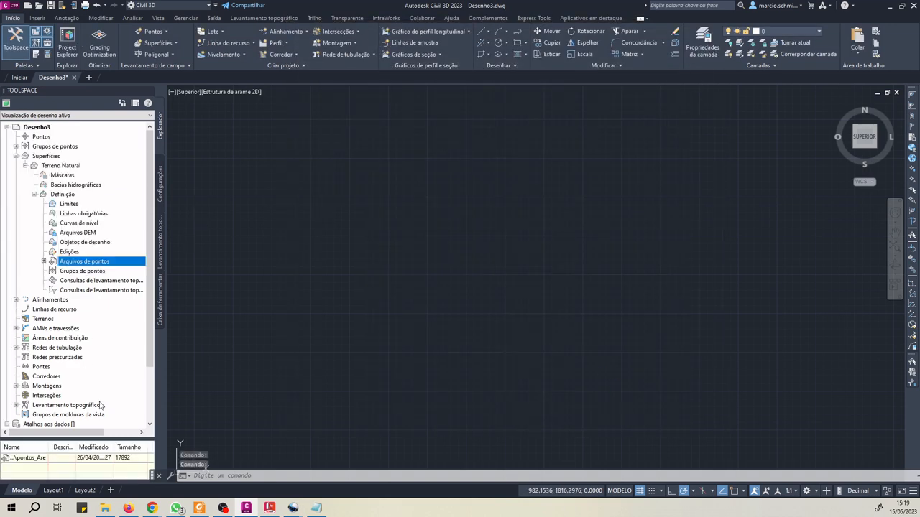
# - Check the pontos_Area1 entry among the surface's point files and zoom to the drawing extents to view the whole surface
pyautogui.moveTo(104, 434); pyautogui.dragTo(107, 390)
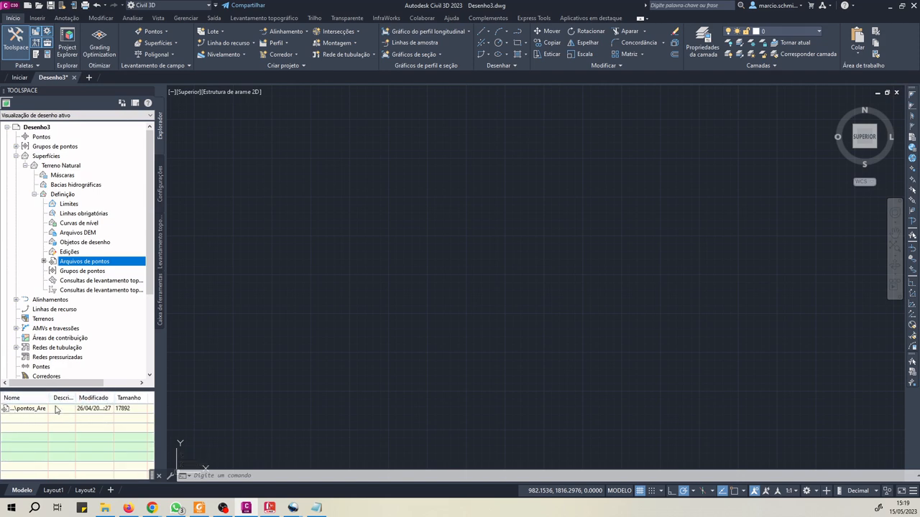
pyautogui.click(34, 409)
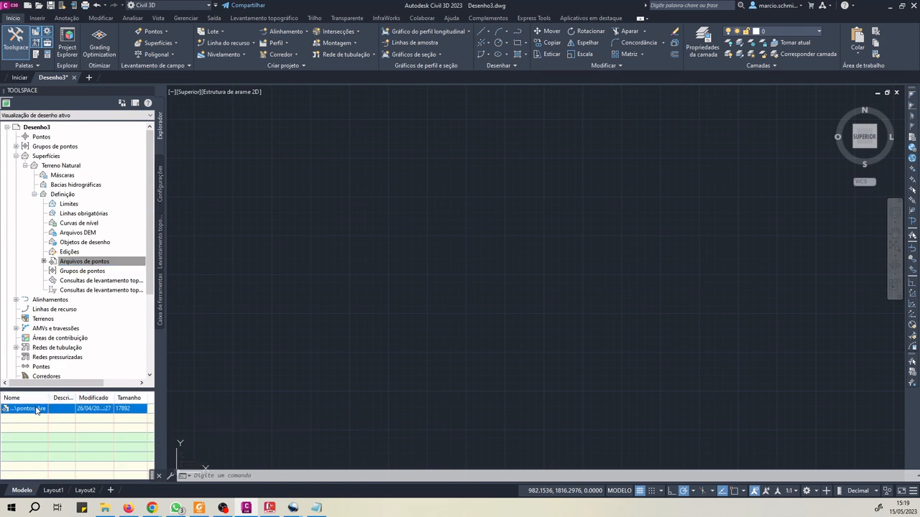
pyautogui.moveTo(93, 388); pyautogui.dragTo(91, 433)
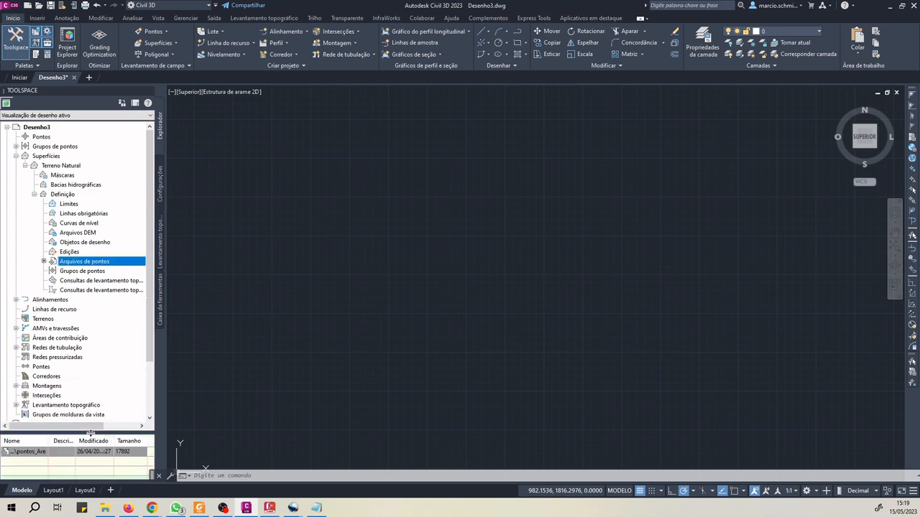
pyautogui.click(895, 247)
pyautogui.scroll(-2, 528, 262)
pyautogui.moveTo(528, 262)
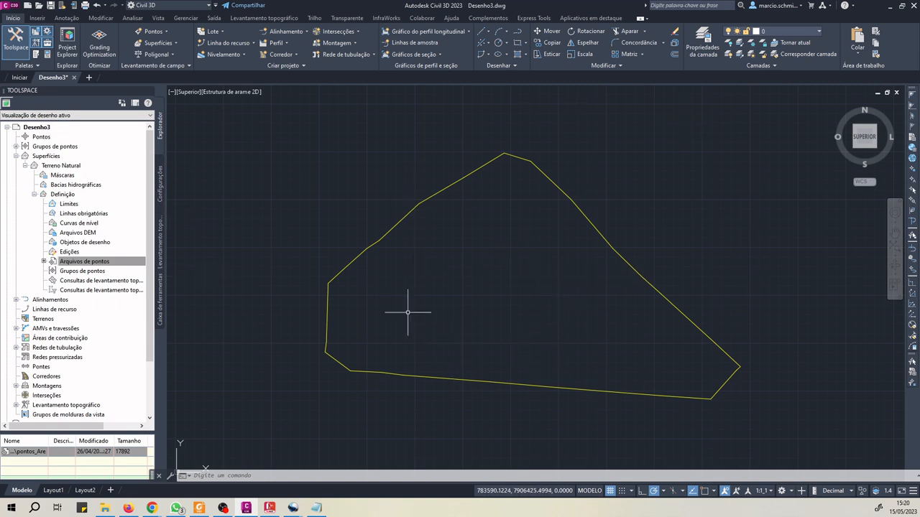
# - Edit the Terreno Natural surface style to make the Pontos component visible in the Planta view and apply the change
pyautogui.click(71, 166)
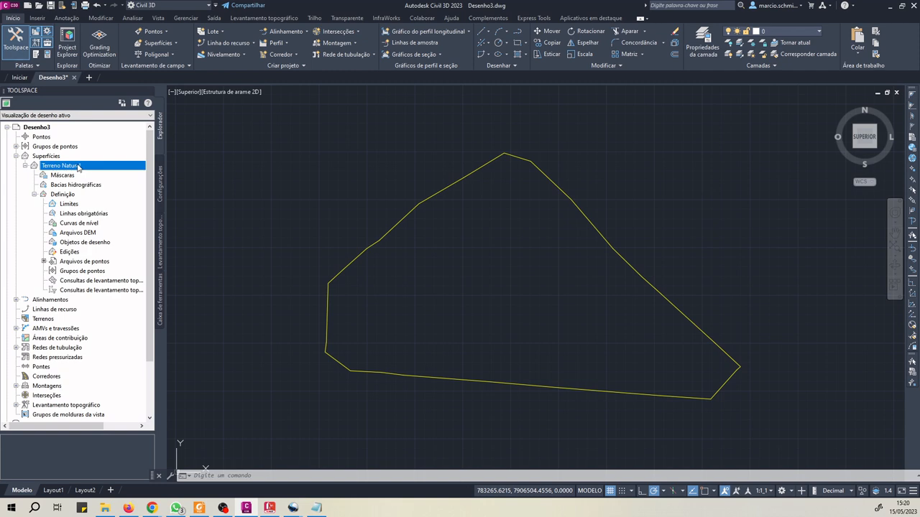
pyautogui.rightClick(79, 166)
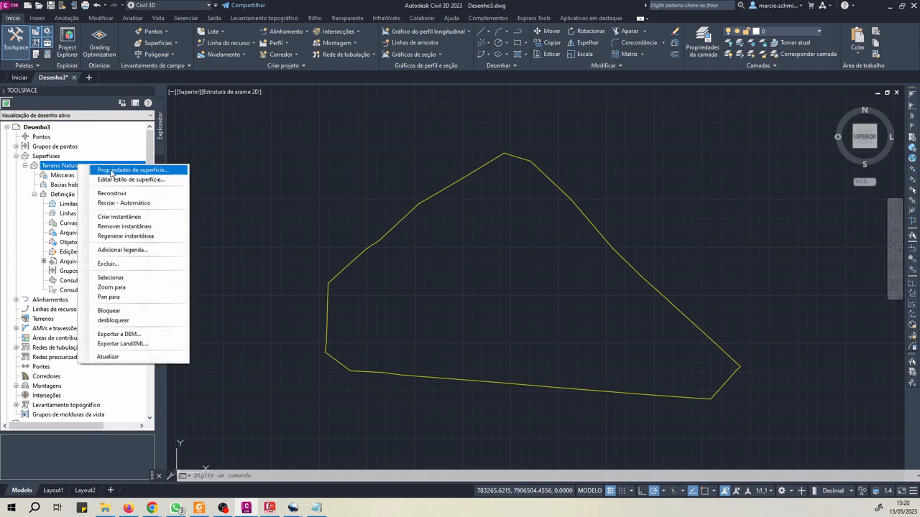
pyautogui.click(156, 182)
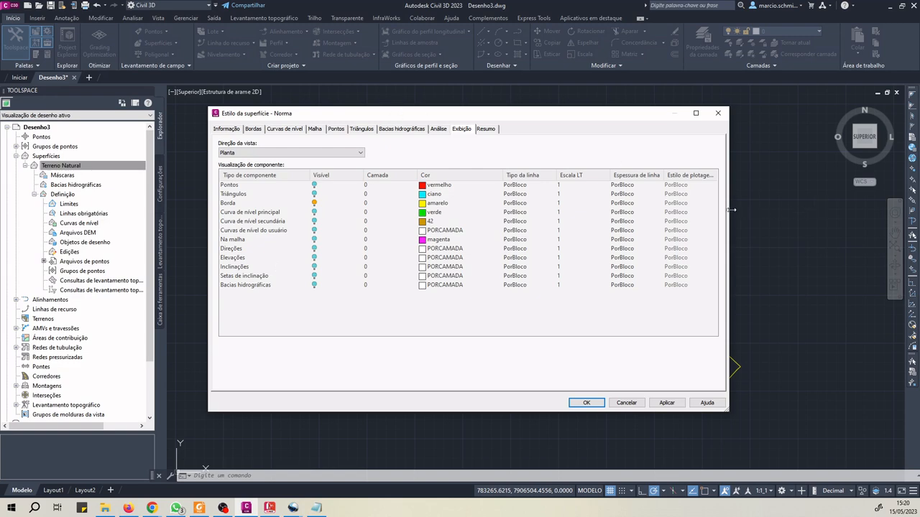
pyautogui.moveTo(730, 210); pyautogui.dragTo(675, 210)
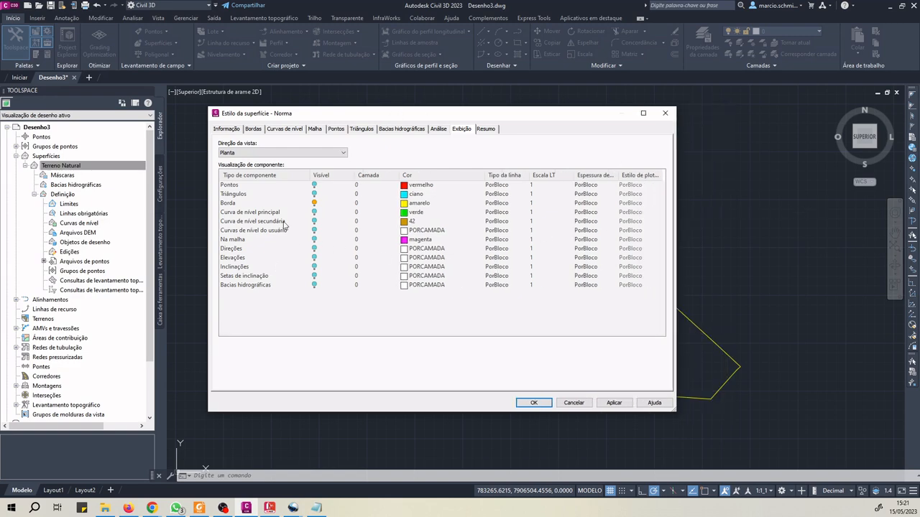
pyautogui.click(314, 186)
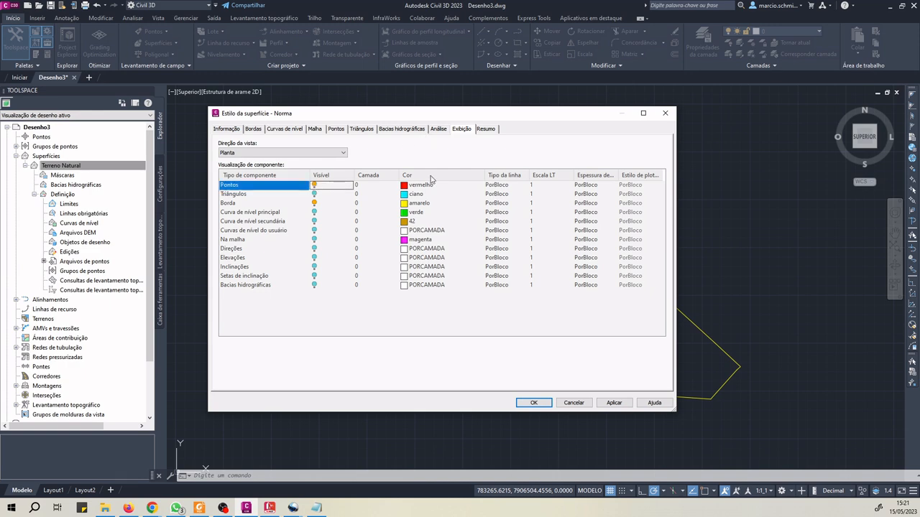
pyautogui.click(614, 402)
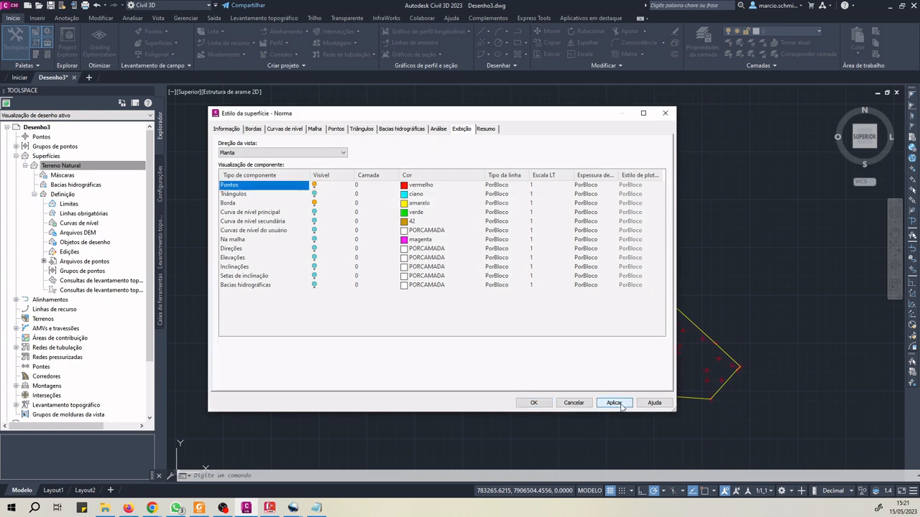
# - Move the style dialog clear of the surface, make the Triângulos component visible, apply the change and close the dialog
pyautogui.moveTo(545, 118); pyautogui.dragTo(736, 69)
pyautogui.moveTo(866, 206); pyautogui.dragTo(752, 206)
pyautogui.moveTo(602, 71); pyautogui.dragTo(720, 60)
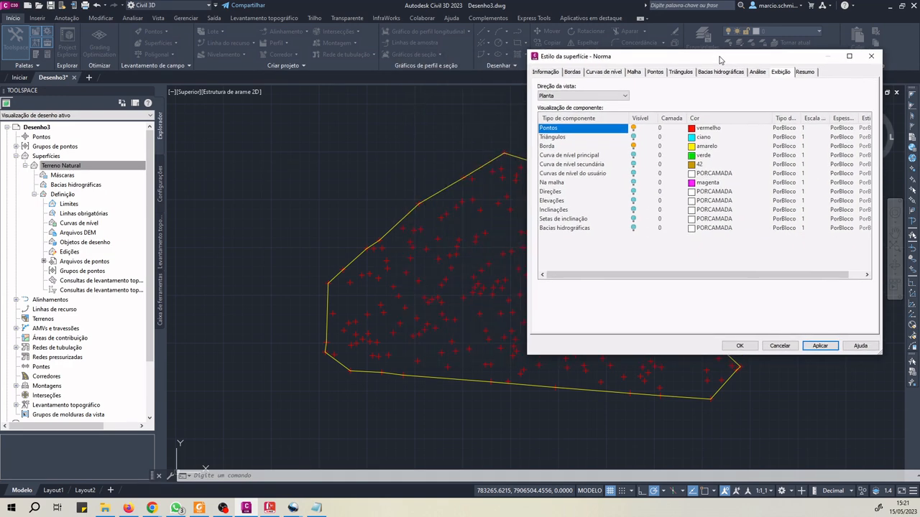
pyautogui.click(633, 138)
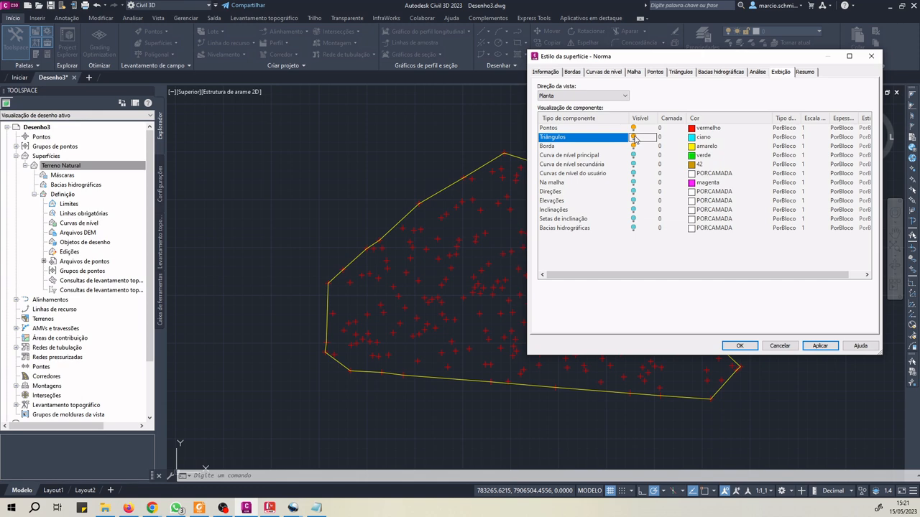
pyautogui.click(826, 346)
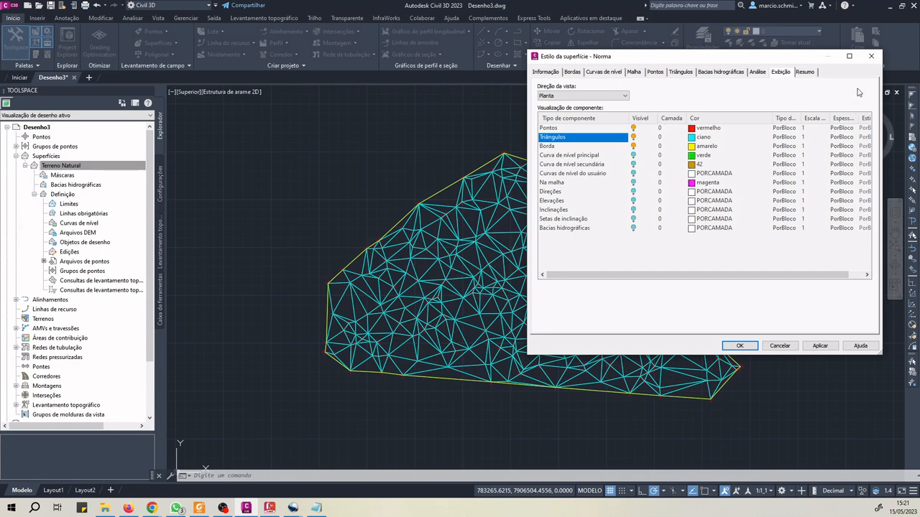
pyautogui.click(871, 57)
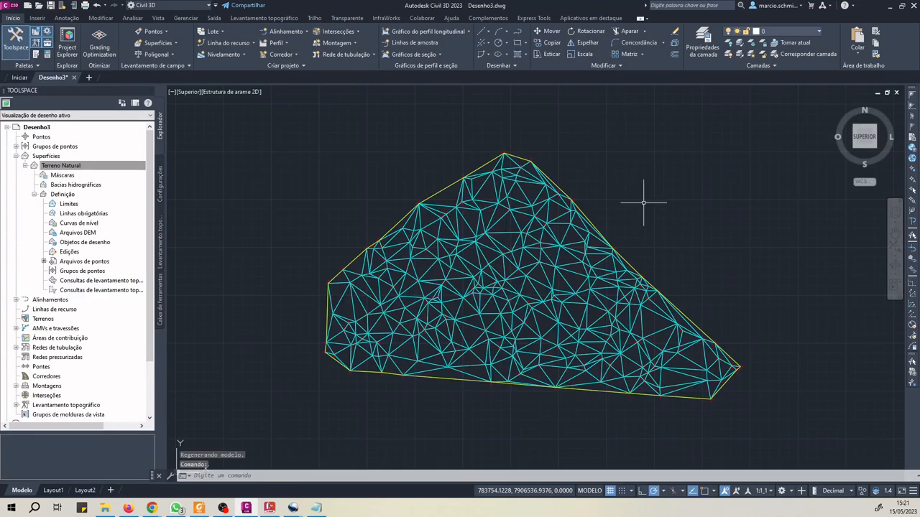
# - Select the Terreno Natural surface and open it in the Object Viewer, enlarging the viewer to fill the screen
pyautogui.moveTo(585, 245); pyautogui.dragTo(466, 314)
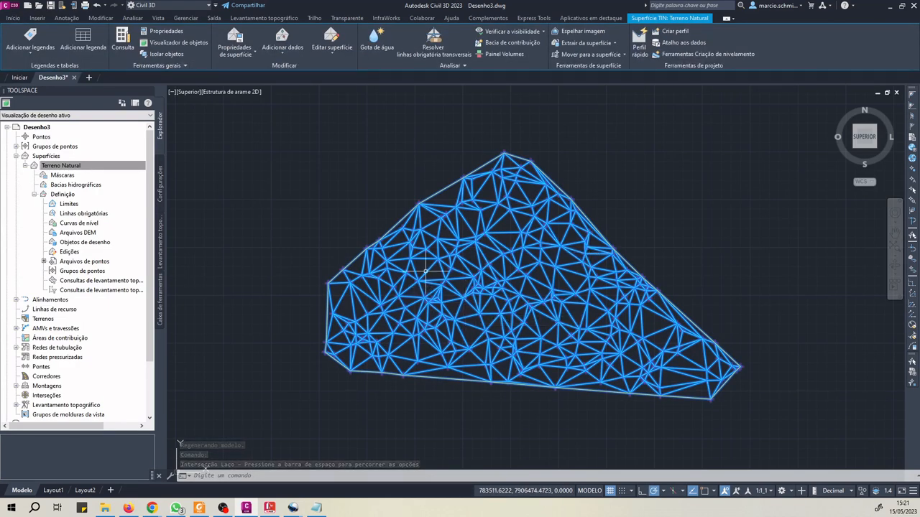
pyautogui.rightClick(465, 240)
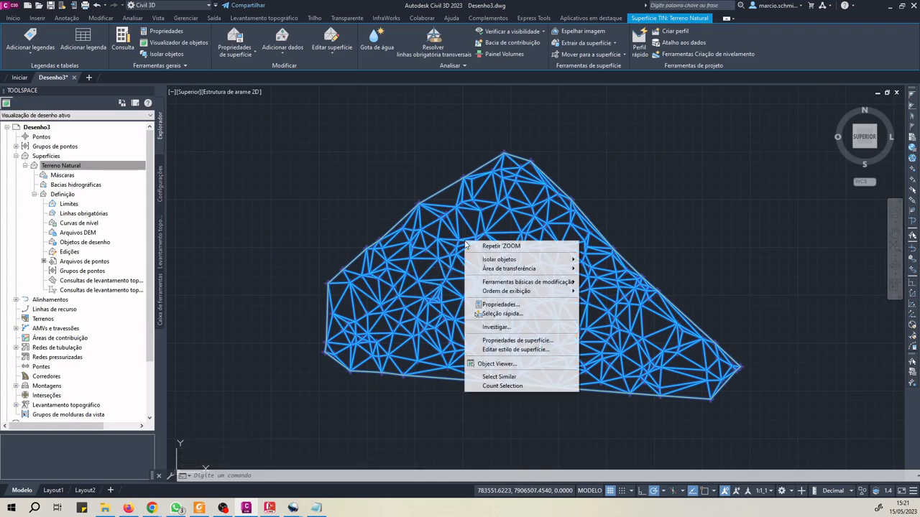
pyautogui.click(540, 365)
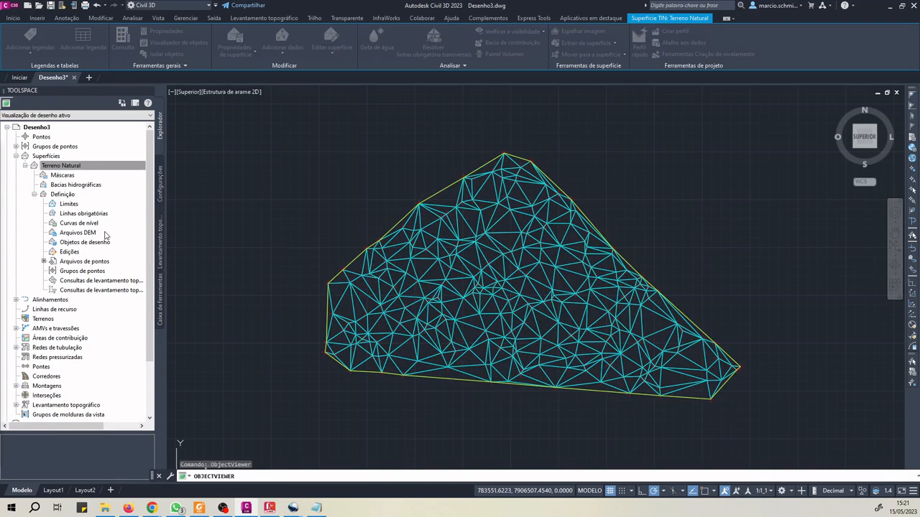
pyautogui.moveTo(518, 115); pyautogui.dragTo(485, 86)
pyautogui.moveTo(644, 398); pyautogui.dragTo(790, 440)
pyautogui.moveTo(346, 85); pyautogui.dragTo(261, 67)
pyautogui.doubleClick(339, 68)
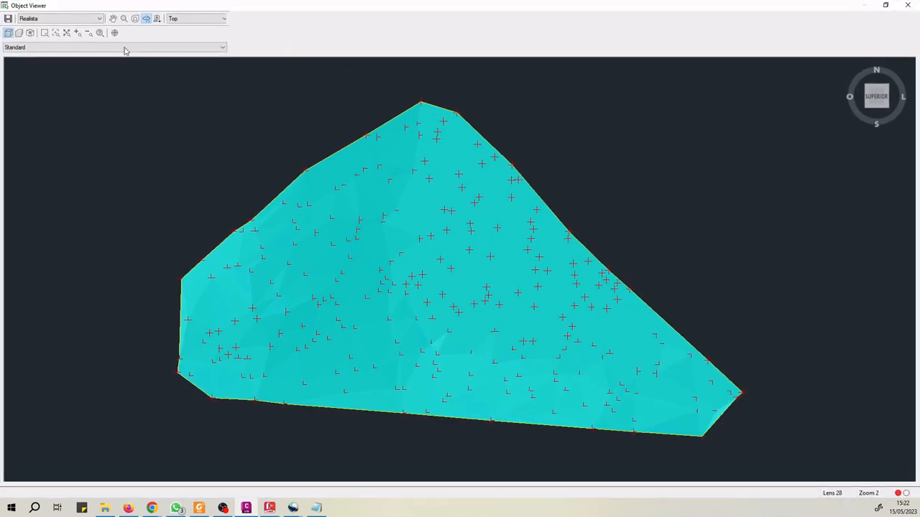
# - Display the surface in the Conceitual visual style and orbit it from plan to a low frontal view
pyautogui.click(99, 19)
pyautogui.click(57, 28)
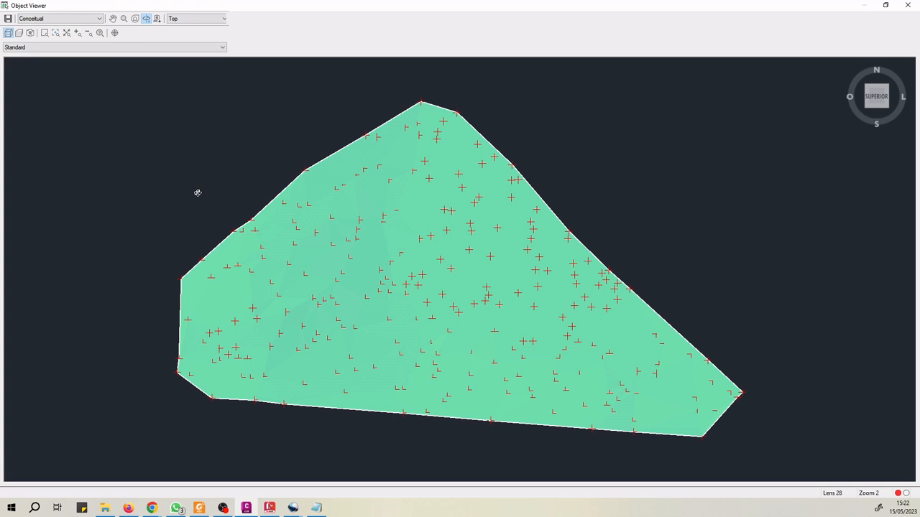
pyautogui.click(99, 18)
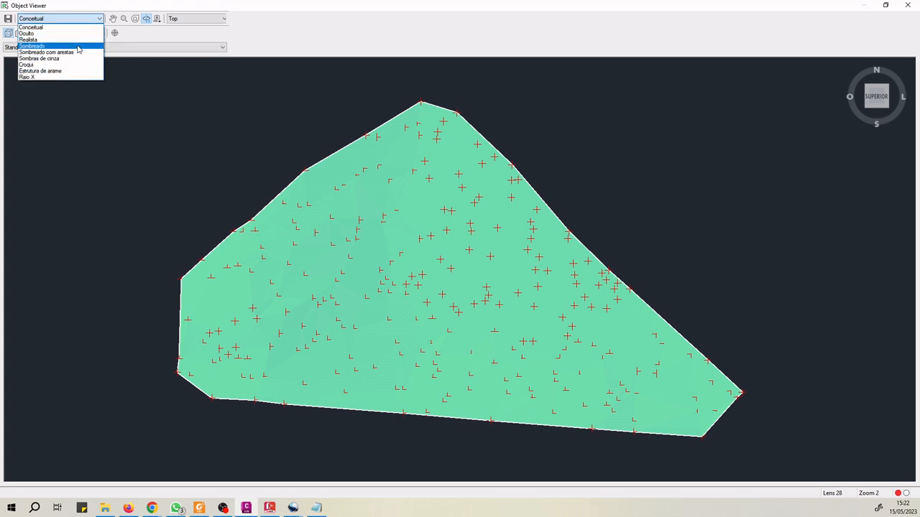
pyautogui.click(366, 43)
pyautogui.moveTo(383, 283); pyautogui.dragTo(384, 127)
# - Examine the surface from several angles in the Realista and Sombras de cinza visual styles, then close the Object Viewer
pyautogui.click(100, 19)
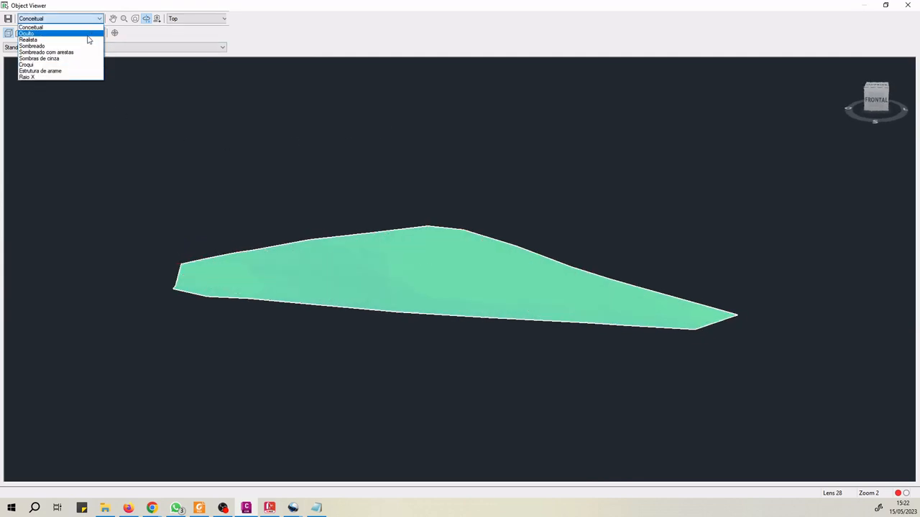
pyautogui.click(88, 40)
pyautogui.moveTo(452, 294); pyautogui.dragTo(373, 254)
pyautogui.click(99, 19)
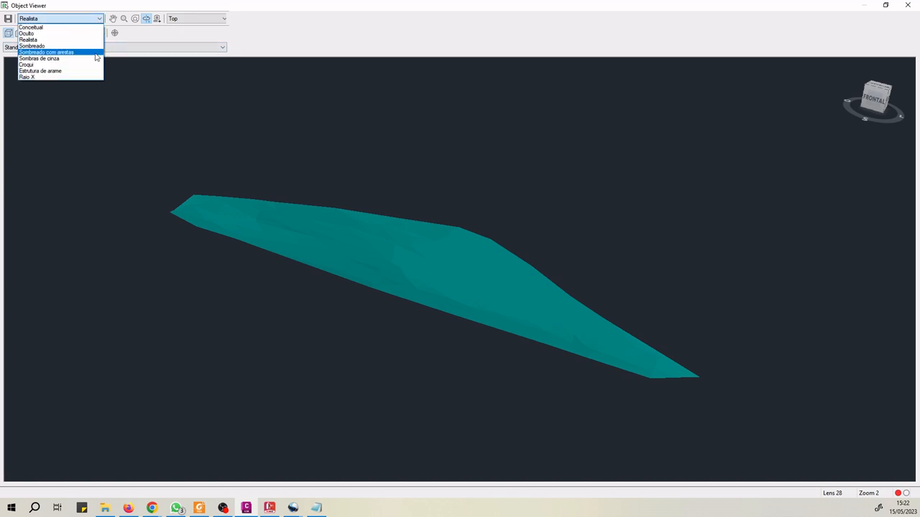
pyautogui.click(97, 59)
pyautogui.moveTo(468, 283); pyautogui.dragTo(266, 255)
pyautogui.moveTo(271, 287); pyautogui.dragTo(397, 327)
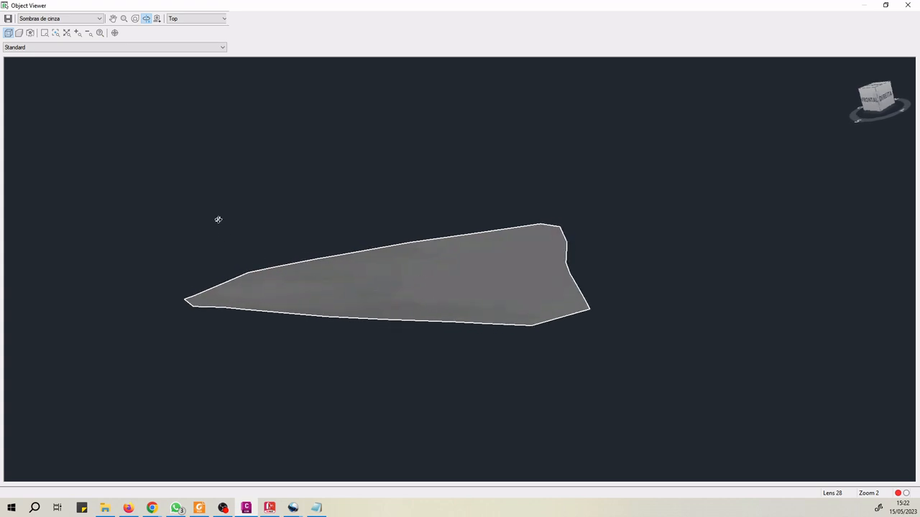
pyautogui.click(907, 5)
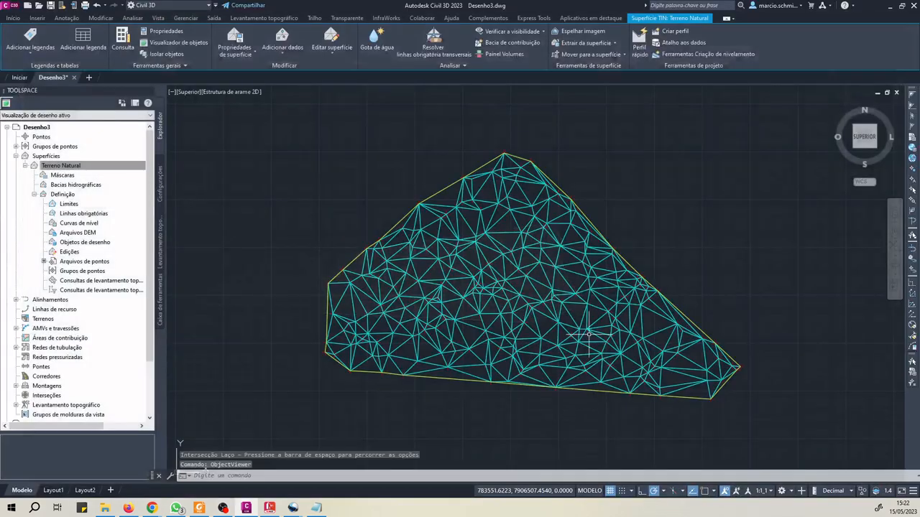
# - Edit the Terreno Natural surface style and make the Curva de nível principal and Curva de nível secundária components visible in plan
pyautogui.click(51, 165)
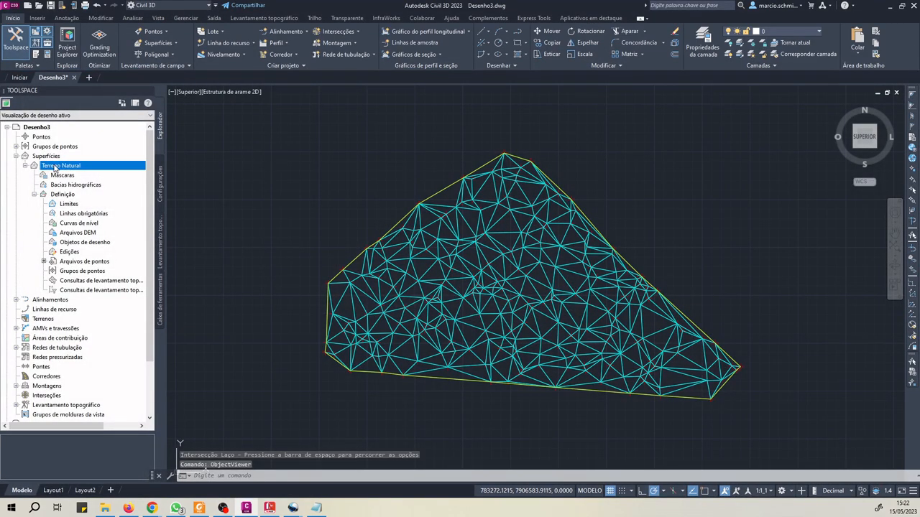
pyautogui.rightClick(55, 168)
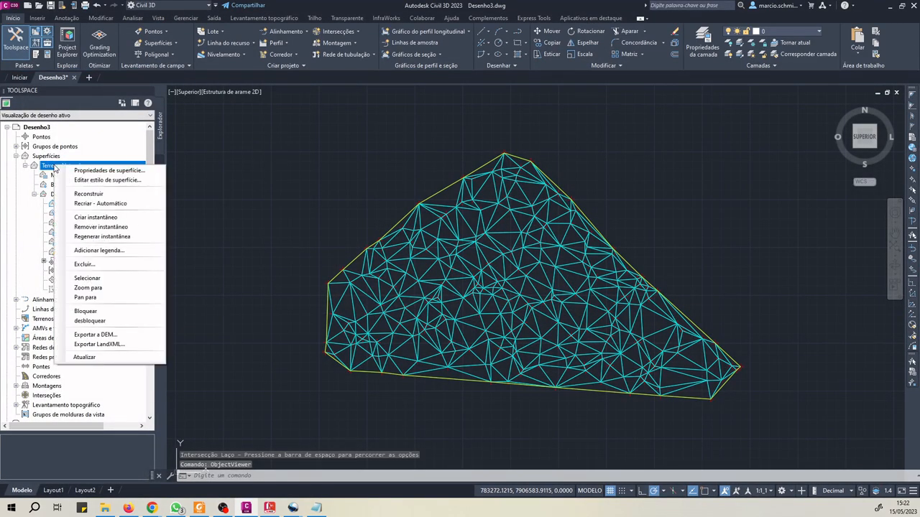
pyautogui.click(125, 180)
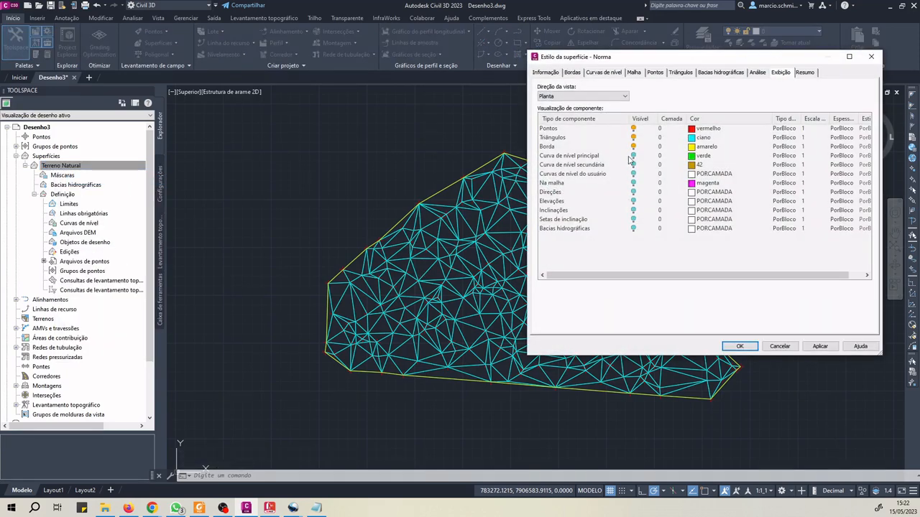
pyautogui.click(633, 155)
pyautogui.click(633, 165)
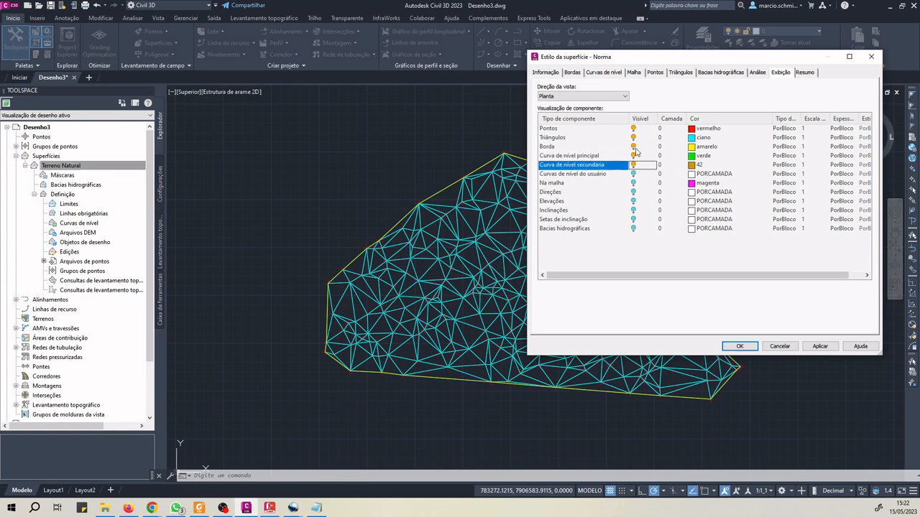
# - Hide the Triângulos and Pontos components while keeping Borda visible, apply the style change and move the dialog to check the contours
pyautogui.click(633, 146)
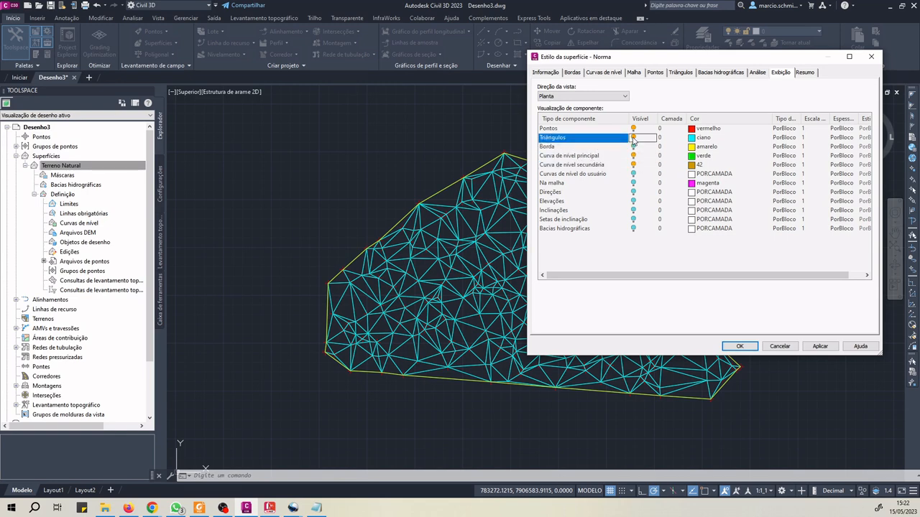
pyautogui.click(633, 137)
pyautogui.click(633, 128)
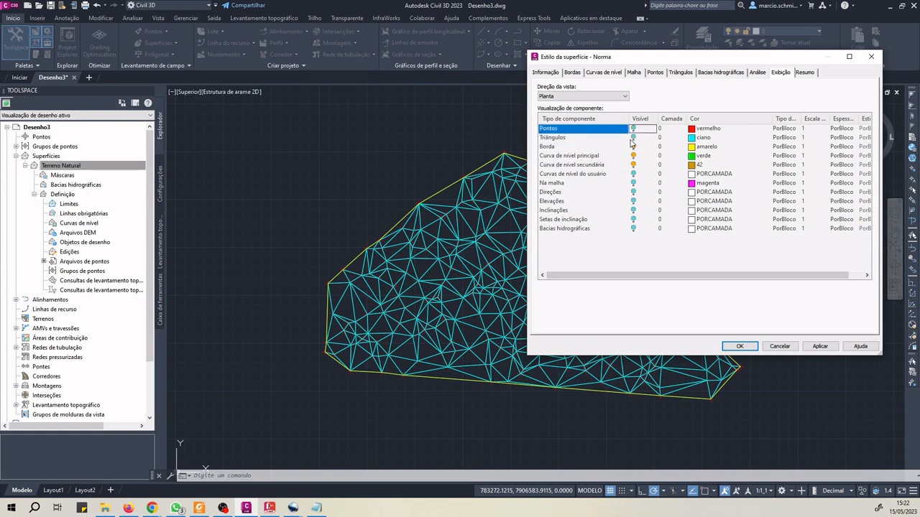
pyautogui.click(820, 346)
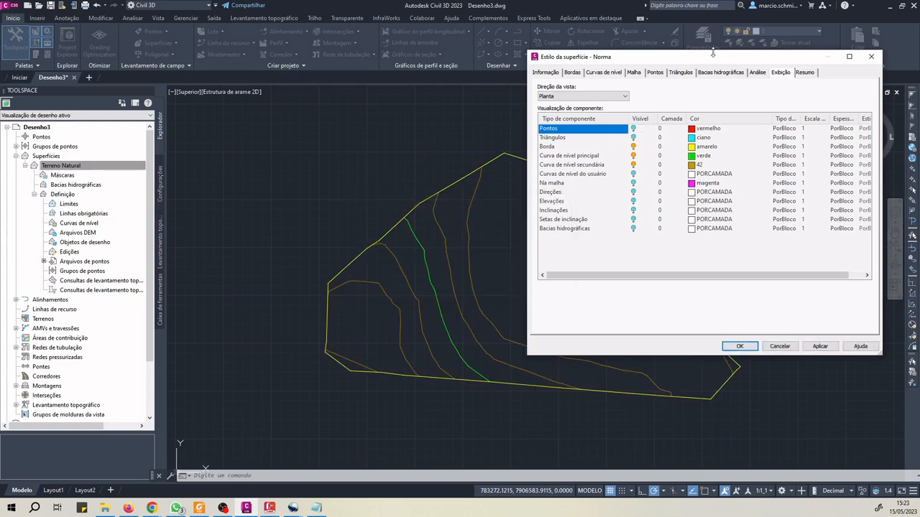
pyautogui.moveTo(716, 60); pyautogui.dragTo(722, 153)
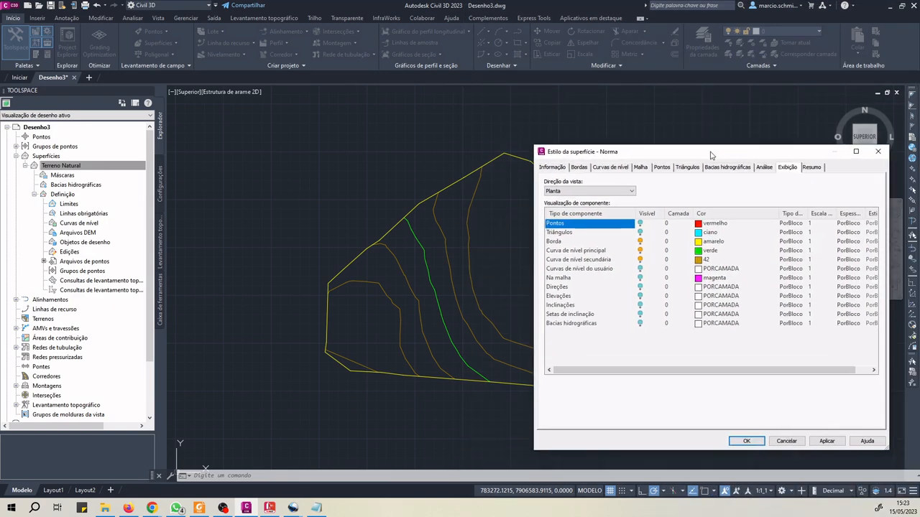
pyautogui.moveTo(628, 153); pyautogui.dragTo(544, 94)
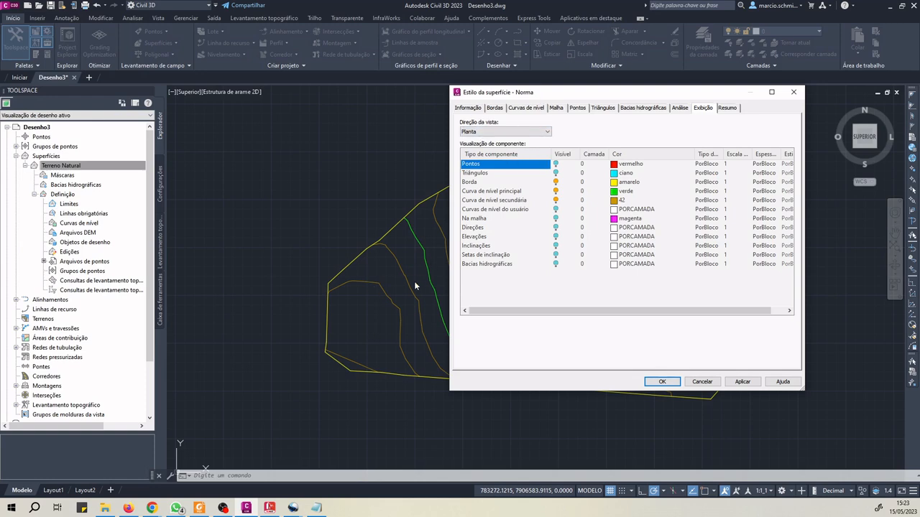
# - Enter "Aula de interpolação no Civil 3D" as the description in the surface style's general information
pyautogui.click(467, 108)
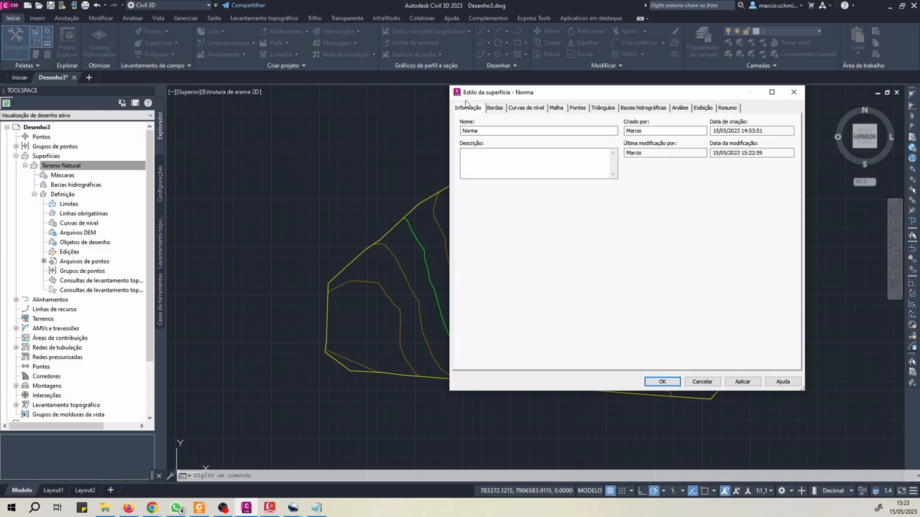
pyautogui.moveTo(524, 97); pyautogui.dragTo(459, 108)
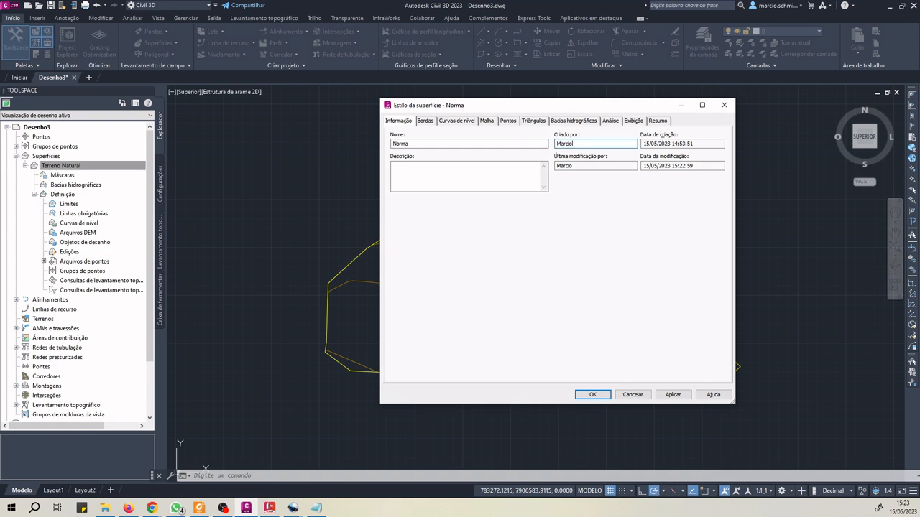
pyautogui.doubleClick(673, 143)
pyautogui.moveTo(652, 145); pyautogui.dragTo(642, 143)
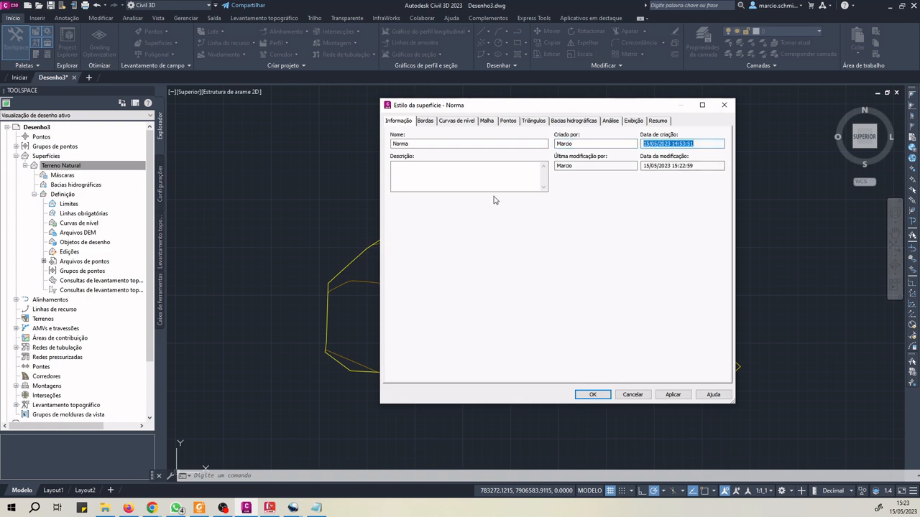
pyautogui.click(449, 174)
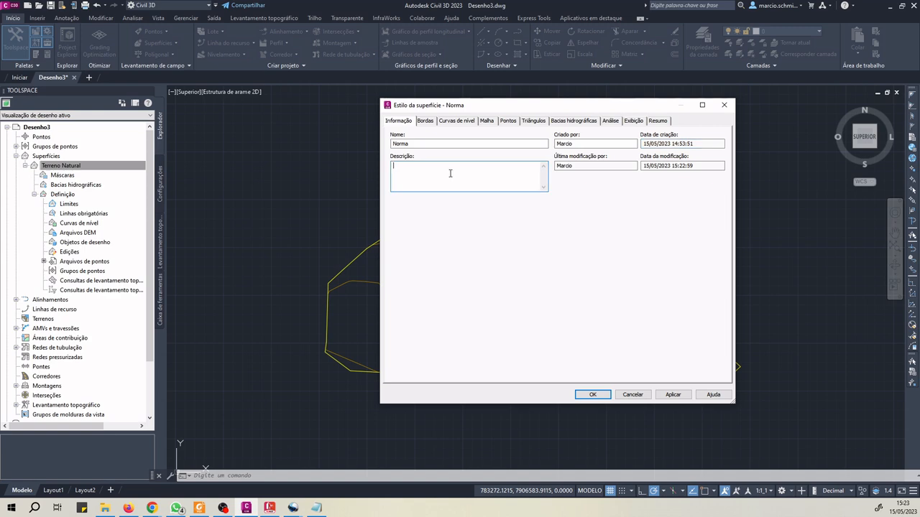
pyautogui.write('Aula de interpolação no Civil 3D')
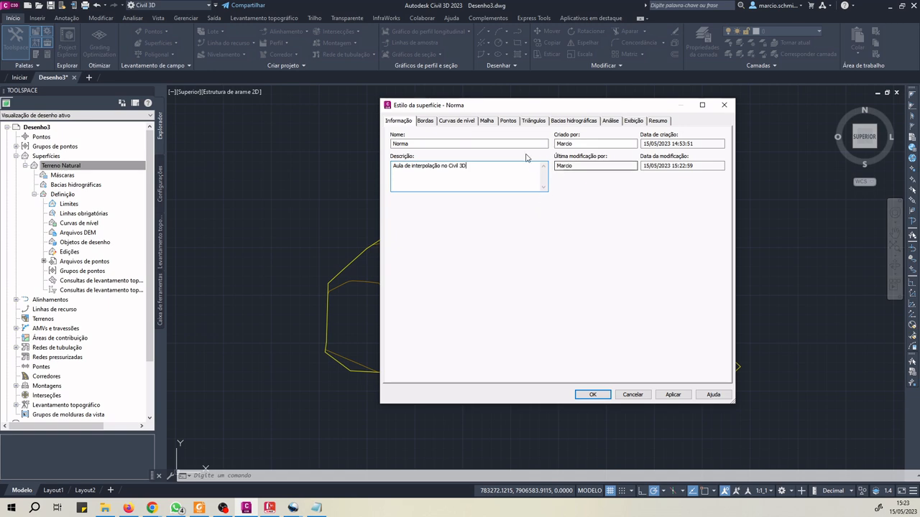
# - Review the surface style's border properties and the contour property groups, including contour intervals and ranges
pyautogui.click(425, 121)
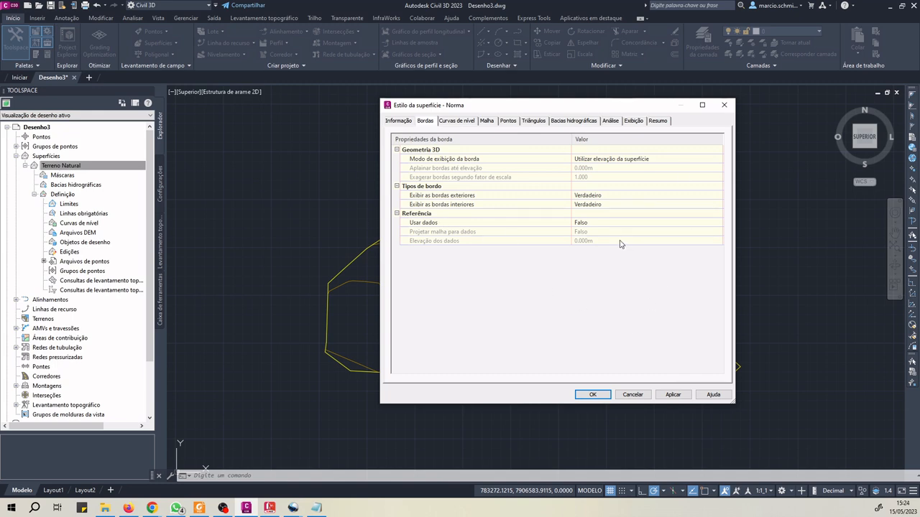
pyautogui.click(455, 120)
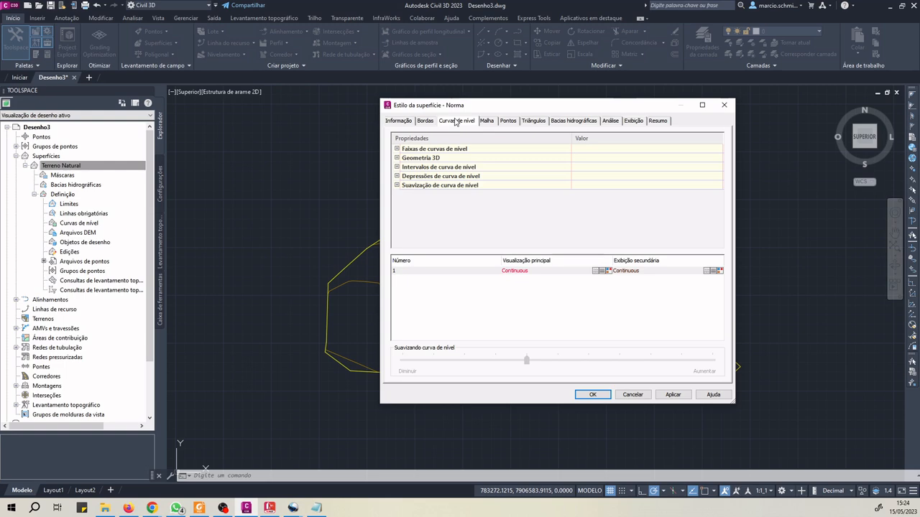
pyautogui.click(397, 168)
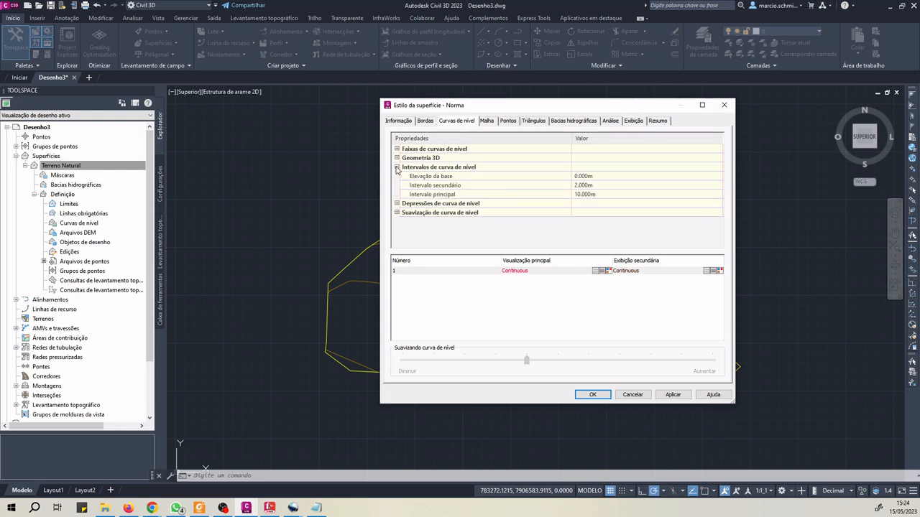
pyautogui.click(397, 167)
pyautogui.click(397, 149)
pyautogui.click(396, 149)
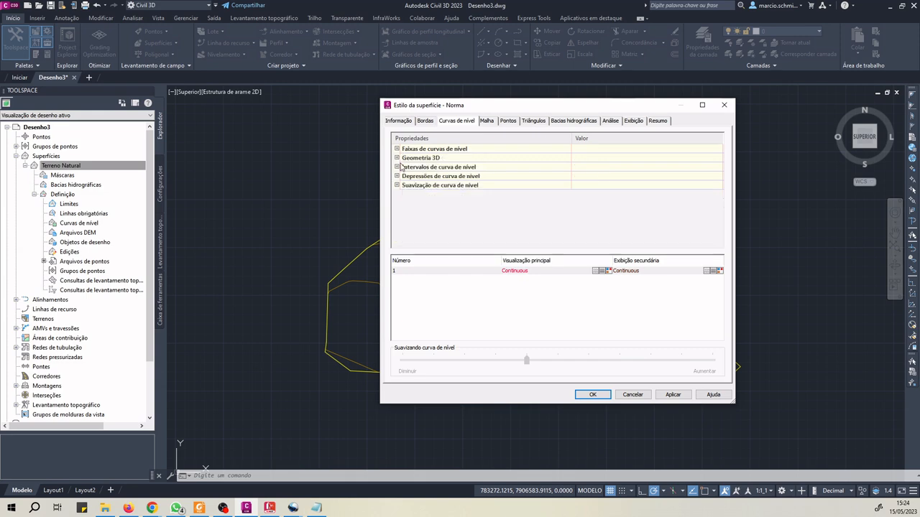
# - Examine the secondary and principal contour intervals and compare them with the contour lines drawn on the surface
pyautogui.click(396, 167)
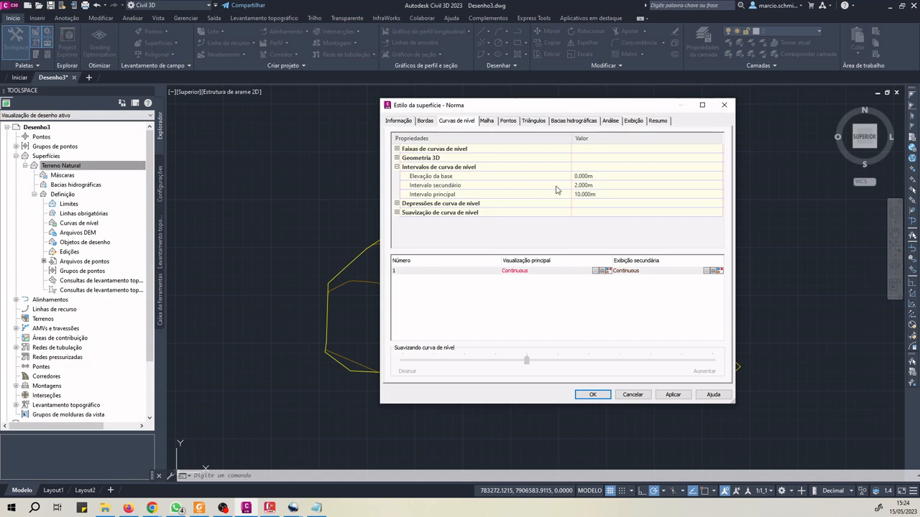
pyautogui.click(593, 194)
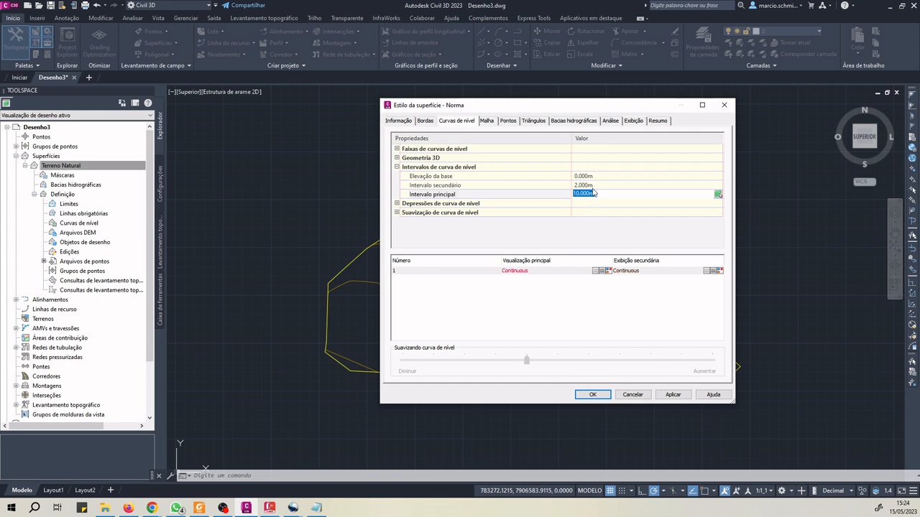
pyautogui.click(600, 186)
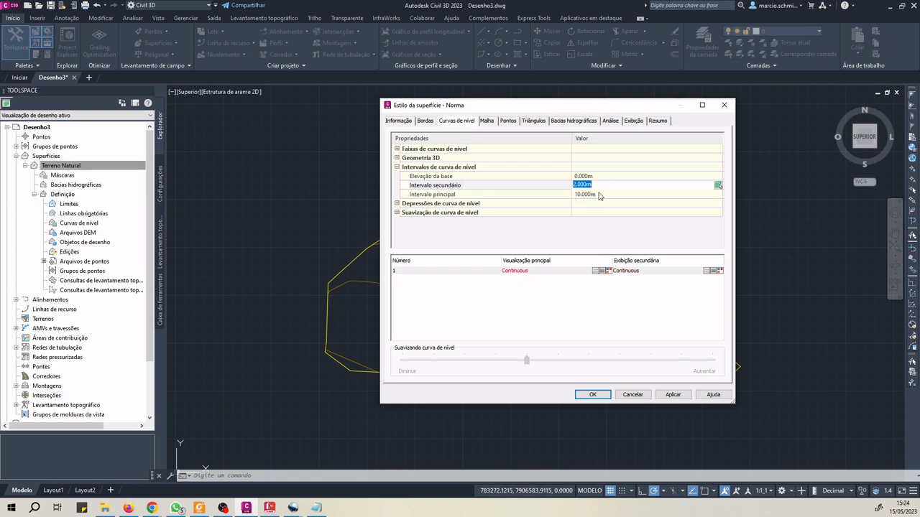
pyautogui.click(602, 196)
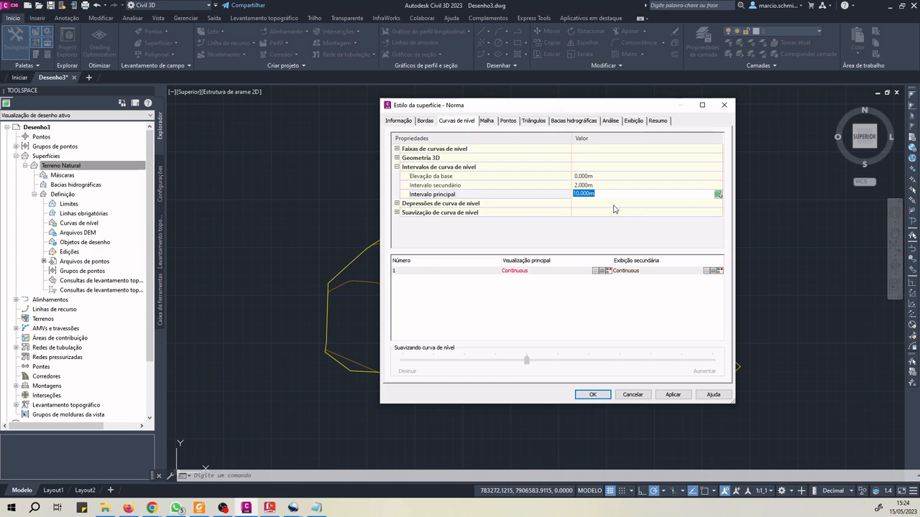
pyautogui.moveTo(528, 104); pyautogui.dragTo(782, 120)
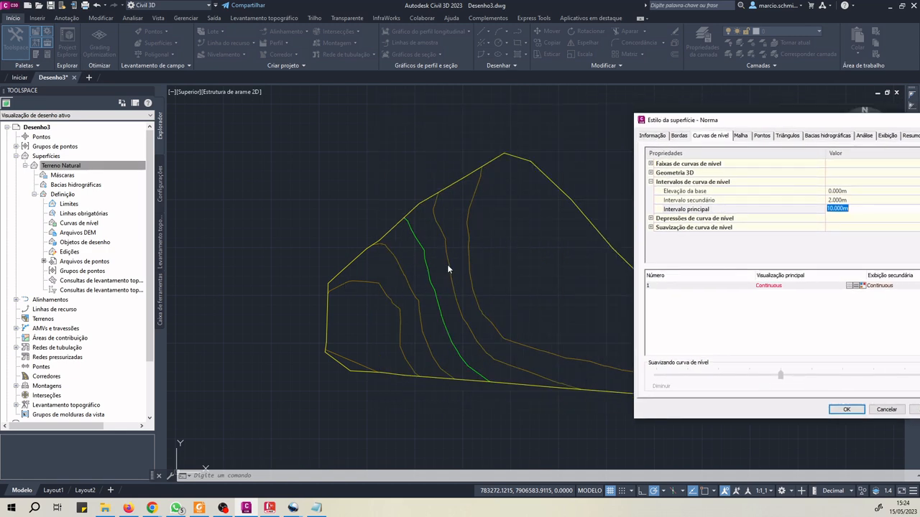
pyautogui.moveTo(791, 123); pyautogui.dragTo(472, 76)
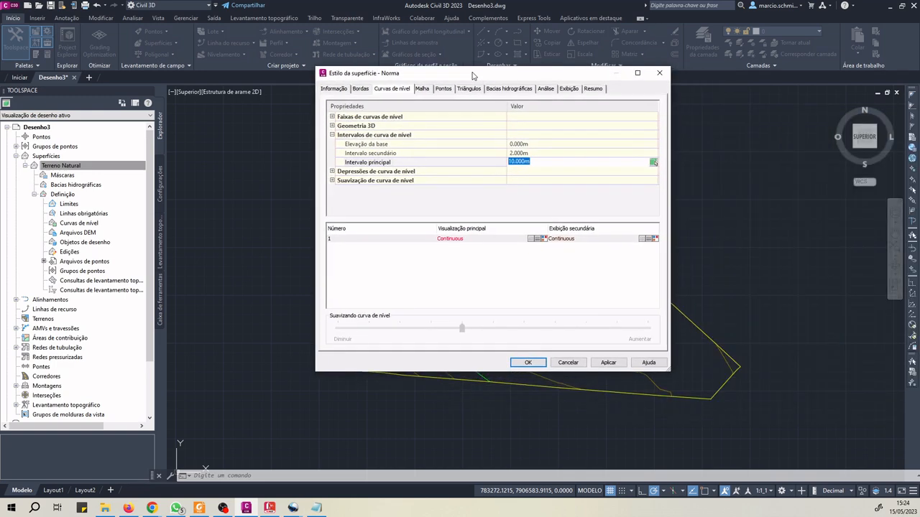
# - Review the Malha properties of the style, checking the interval of the principal and the secondary grid
pyautogui.click(422, 88)
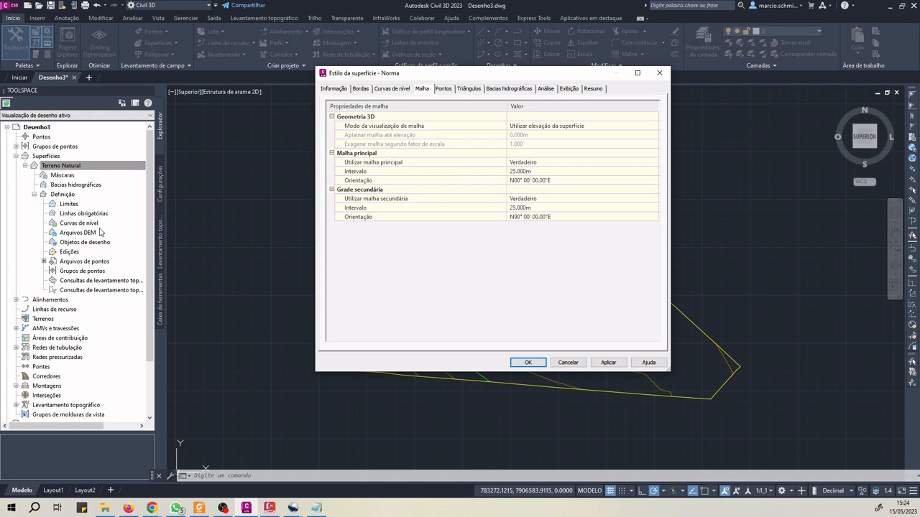
pyautogui.click(530, 171)
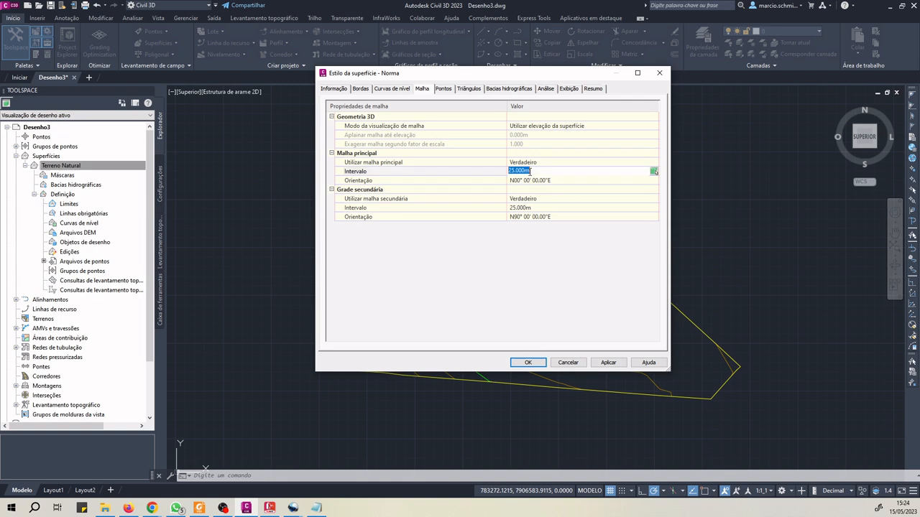
pyautogui.click(534, 207)
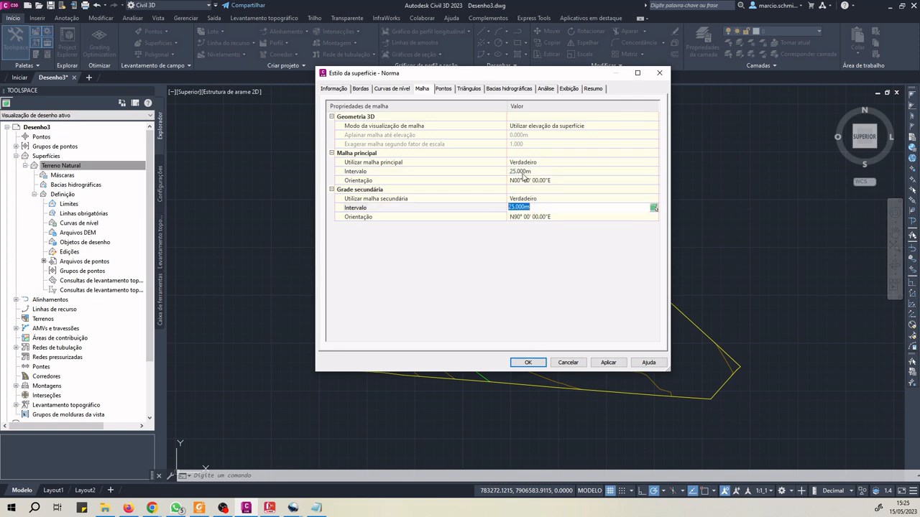
pyautogui.click(526, 173)
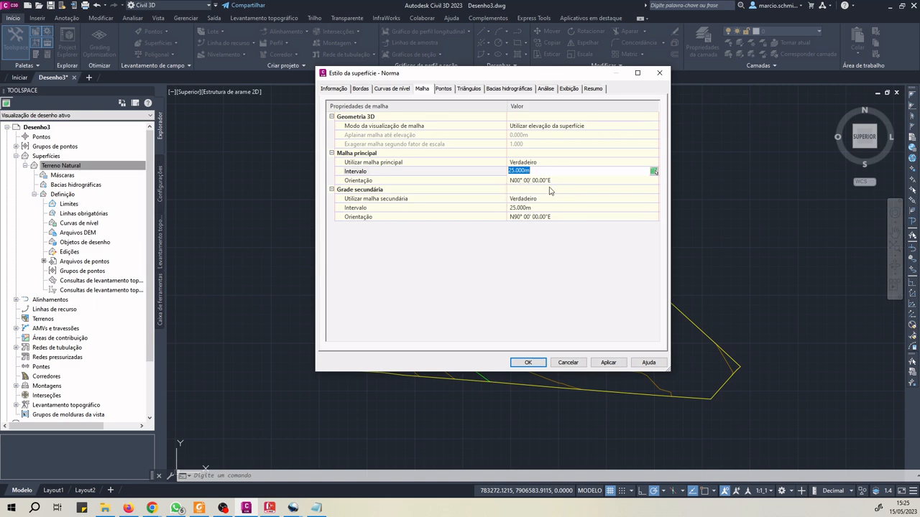
pyautogui.click(533, 207)
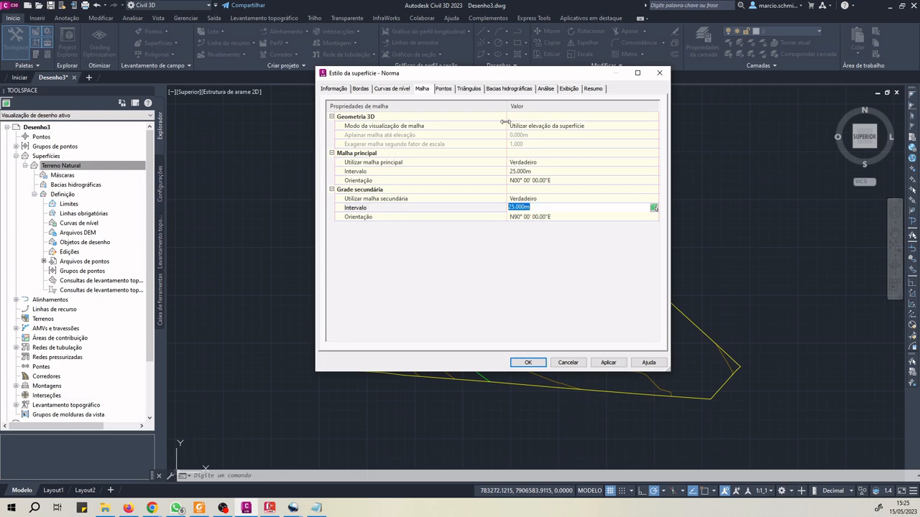
# - Review the style's point display properties, including the data point symbol, and the triangle display mode
pyautogui.click(444, 88)
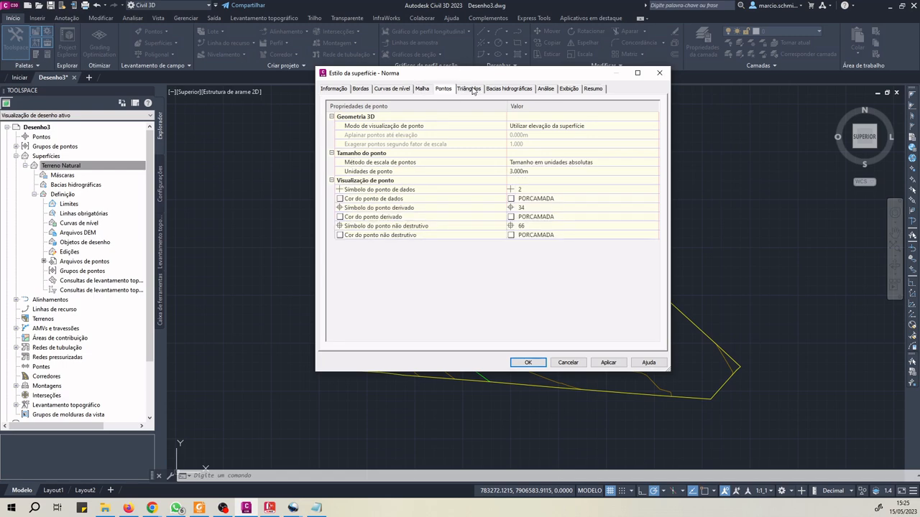
pyautogui.moveTo(485, 75); pyautogui.dragTo(454, 129)
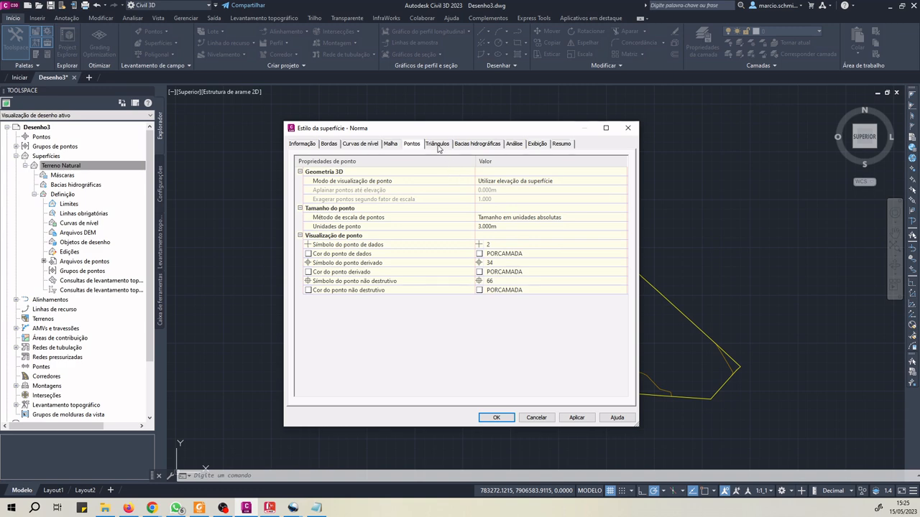
pyautogui.click(572, 245)
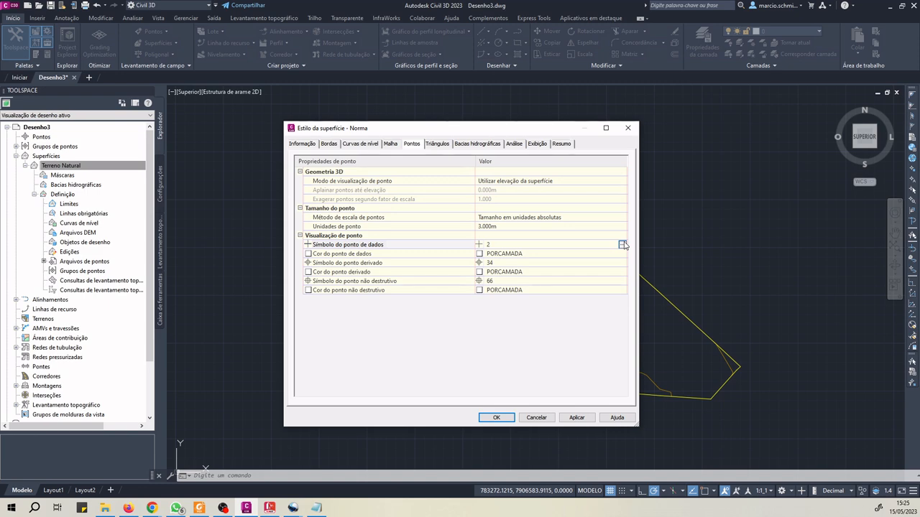
pyautogui.click(443, 145)
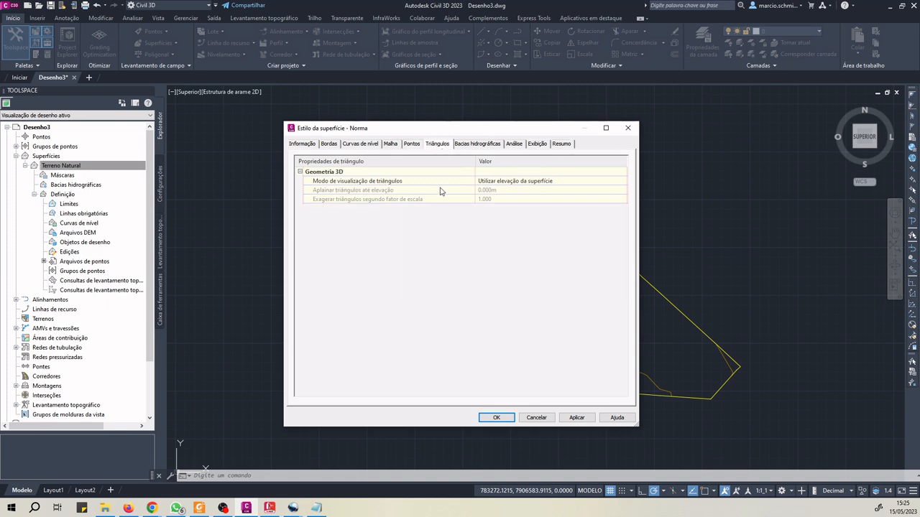
pyautogui.moveTo(522, 131); pyautogui.dragTo(413, 103)
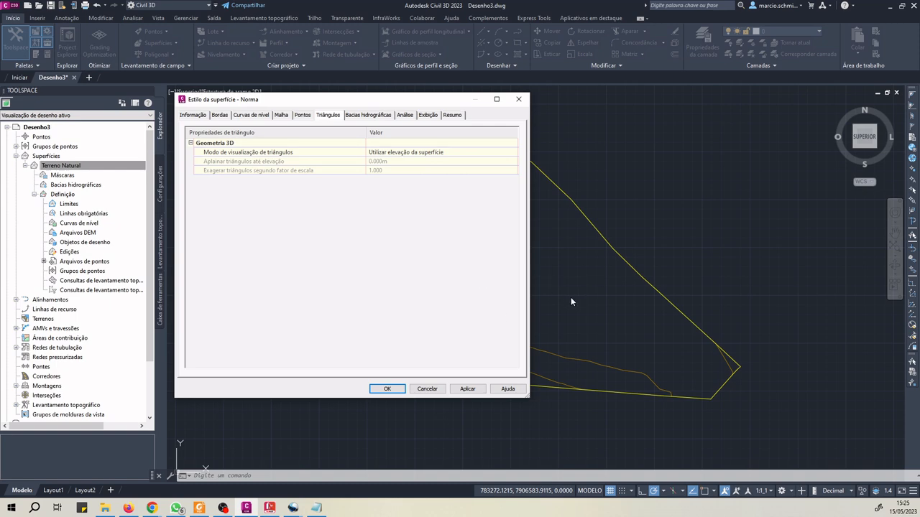
pyautogui.click(449, 152)
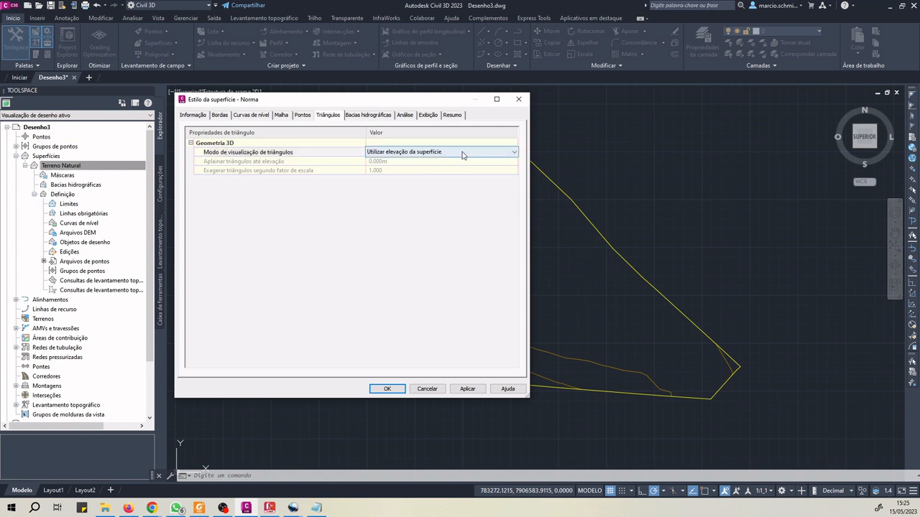
# - Set the surface style's triangle display mode to Exagerar elevação with a scale factor of 8 and apply the change
pyautogui.click(515, 152)
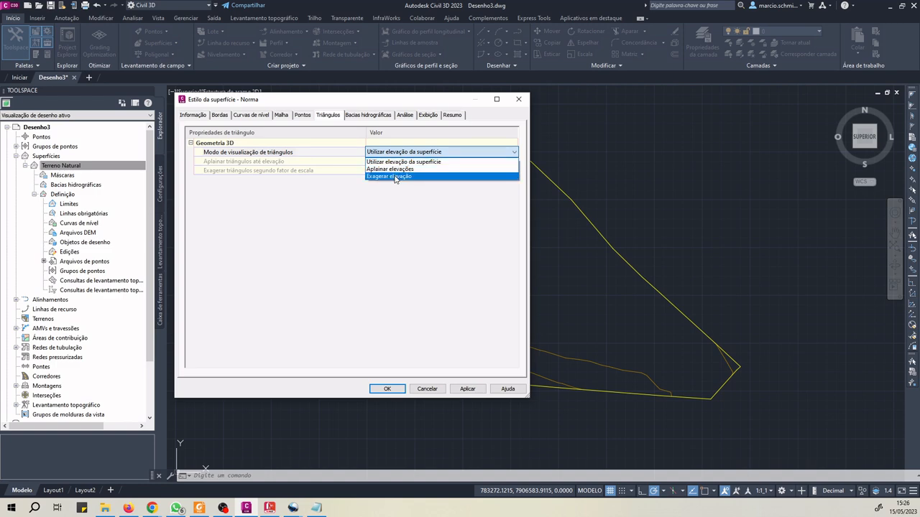
pyautogui.click(417, 177)
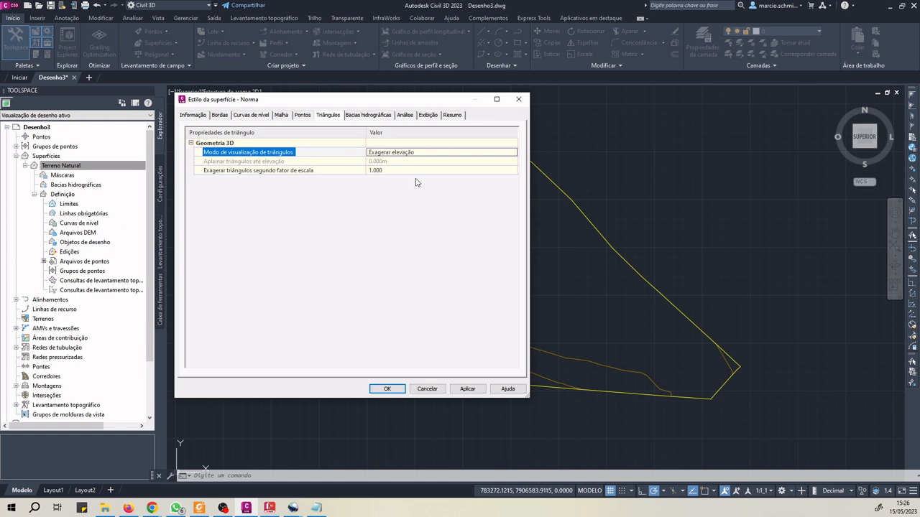
pyautogui.click(397, 171)
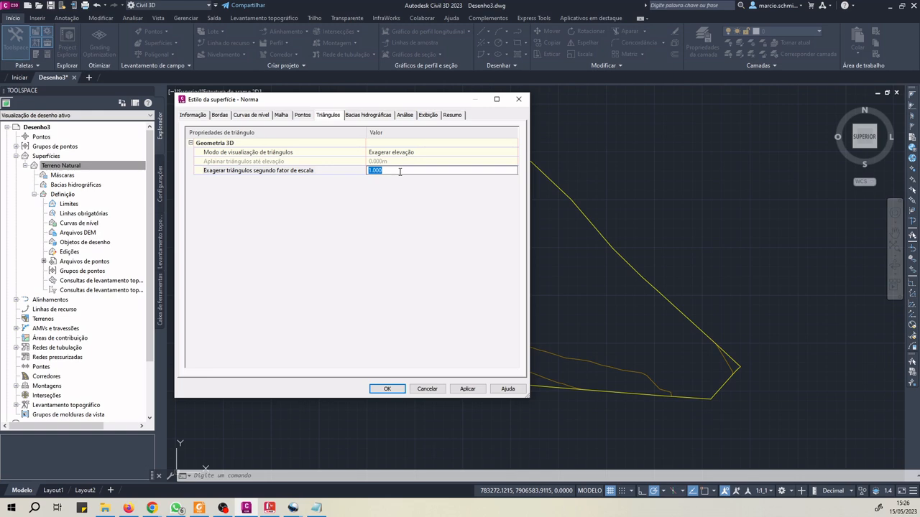
pyautogui.write('8')
pyautogui.click(405, 188)
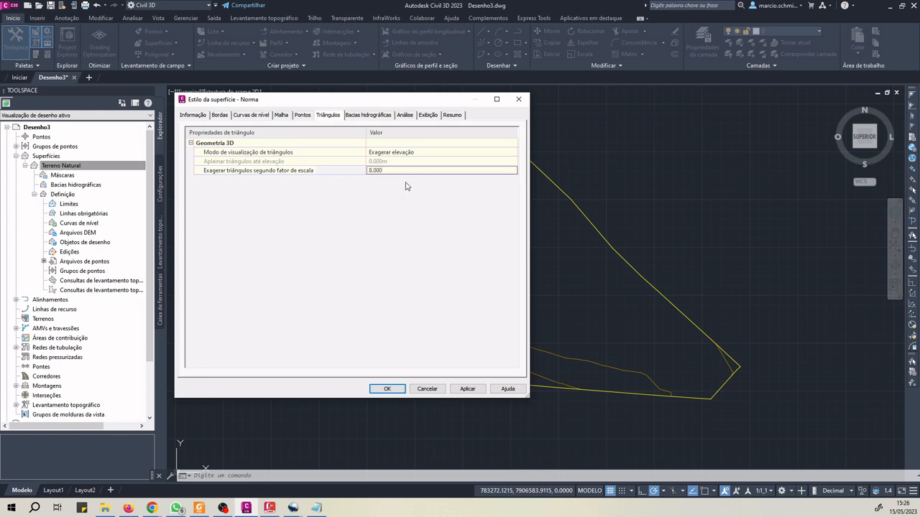
pyautogui.click(467, 389)
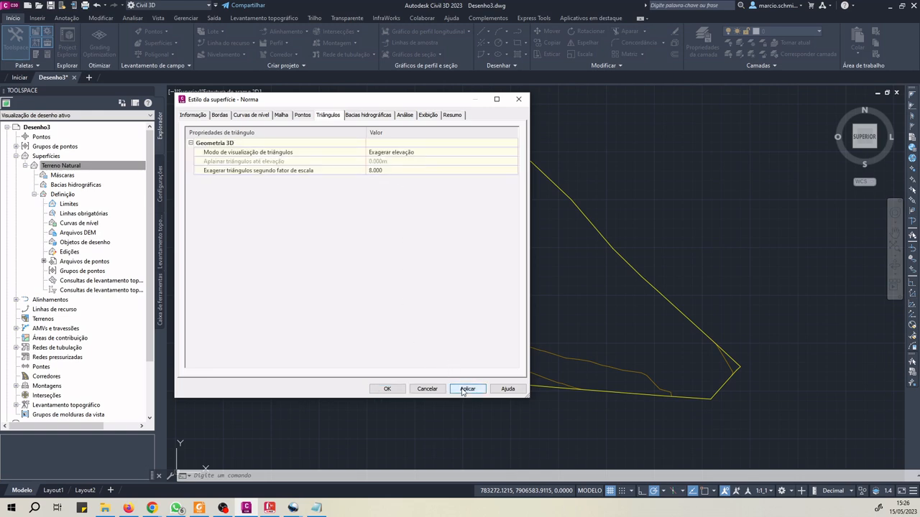
pyautogui.click(388, 389)
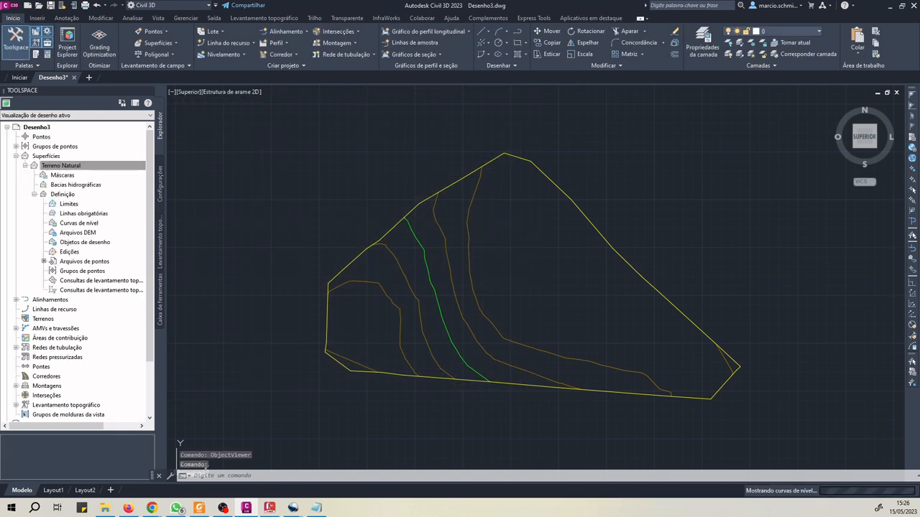
# - Open the Terreno Natural surface in the Object Viewer and maximize the viewer window
pyautogui.click(571, 249)
pyautogui.click(442, 313)
pyautogui.rightClick(446, 266)
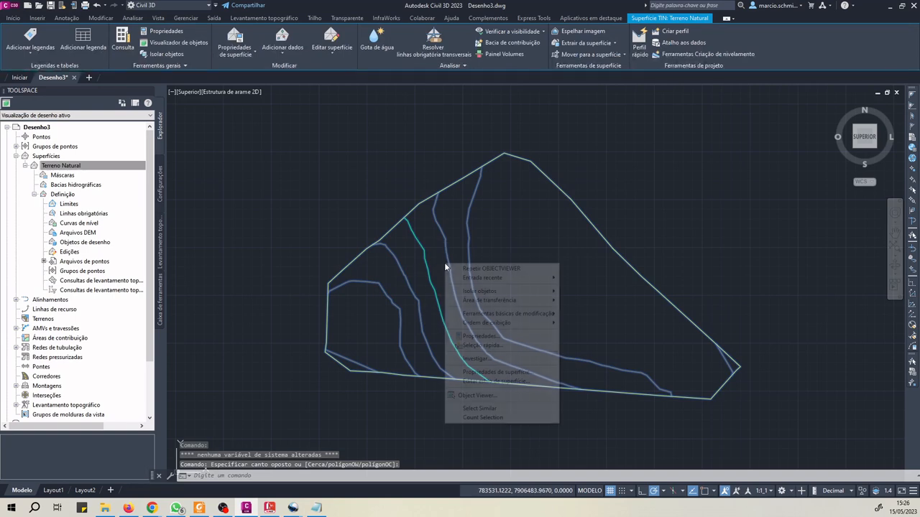
pyautogui.click(484, 395)
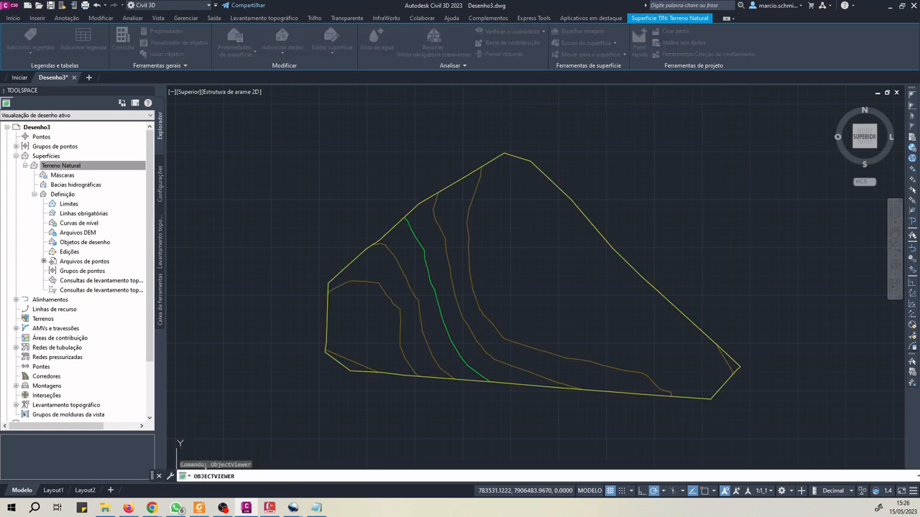
pyautogui.moveTo(650, 174); pyautogui.dragTo(493, 31)
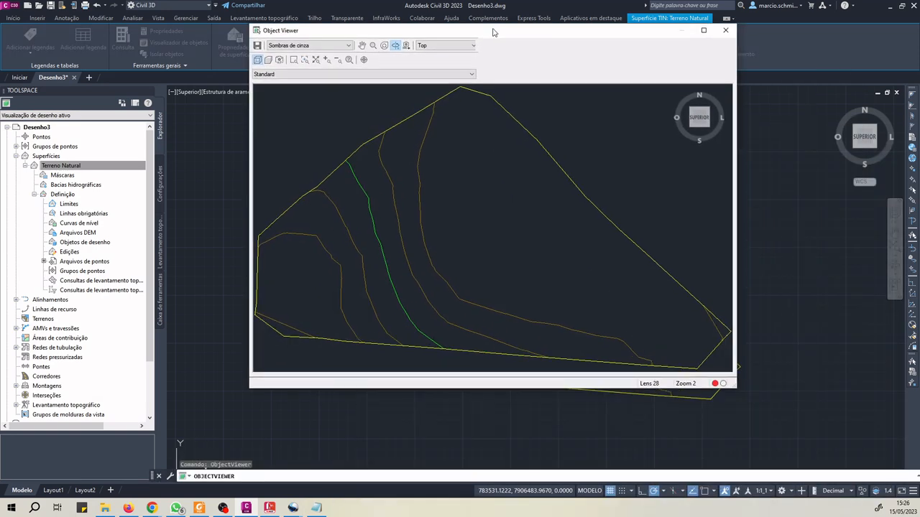
pyautogui.doubleClick(493, 31)
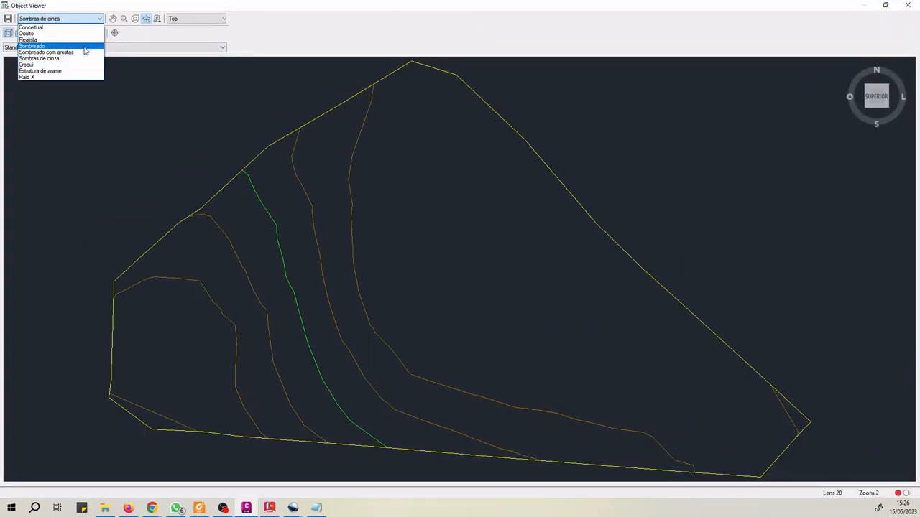
# - Examine the surface from tilted angles in the Sombreado and Conceitual visual styles, and close the Object Viewer
pyautogui.click(84, 46)
pyautogui.moveTo(319, 325); pyautogui.dragTo(90, 55)
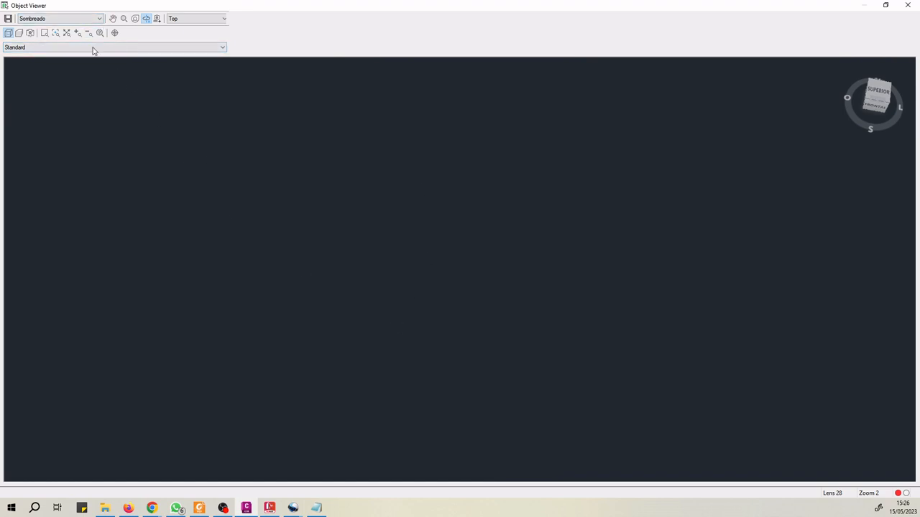
pyautogui.click(92, 19)
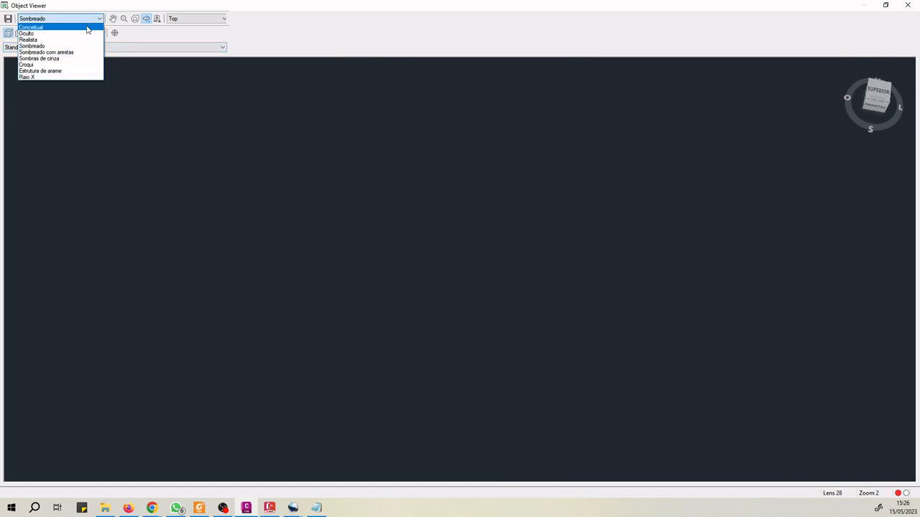
pyautogui.click(88, 27)
pyautogui.moveTo(456, 310); pyautogui.dragTo(667, 260)
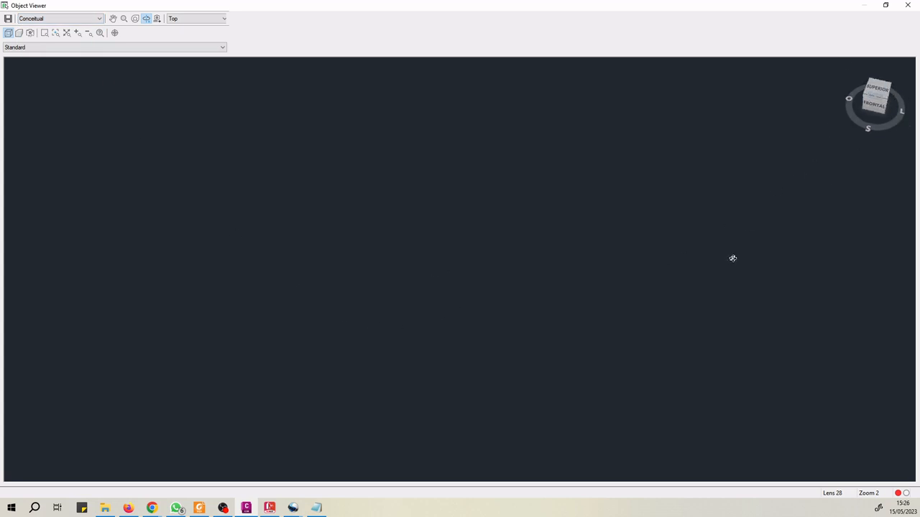
pyautogui.click(907, 5)
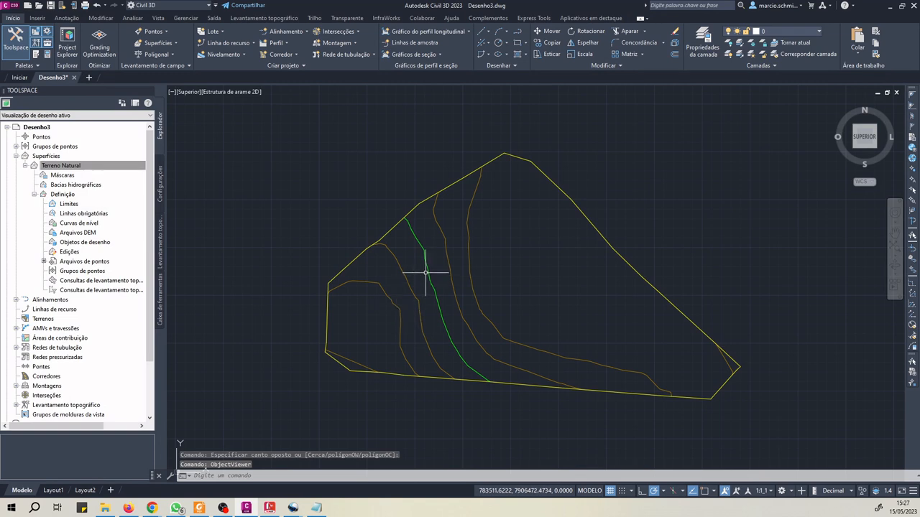
# - Edit Terreno Natural's surface style to show Pontos and Triângulos and hide the principal and secondary contours in plan view
pyautogui.click(72, 167)
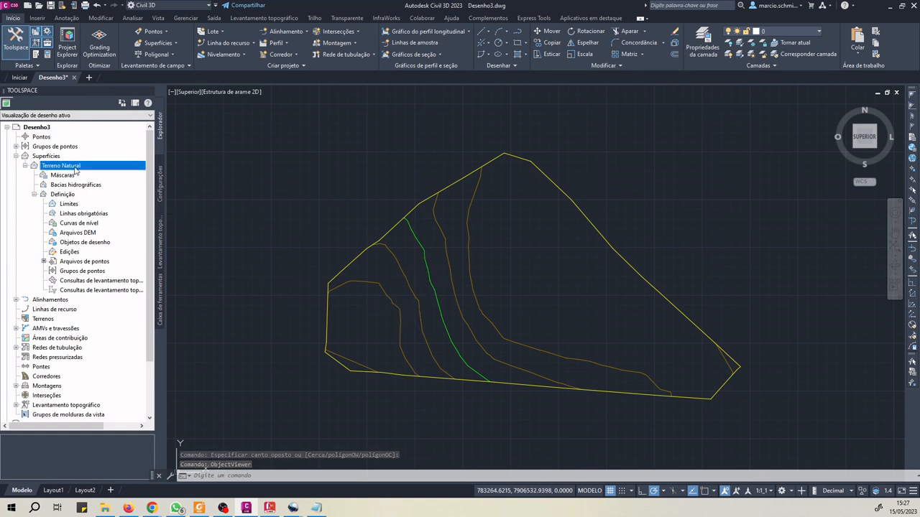
pyautogui.rightClick(75, 170)
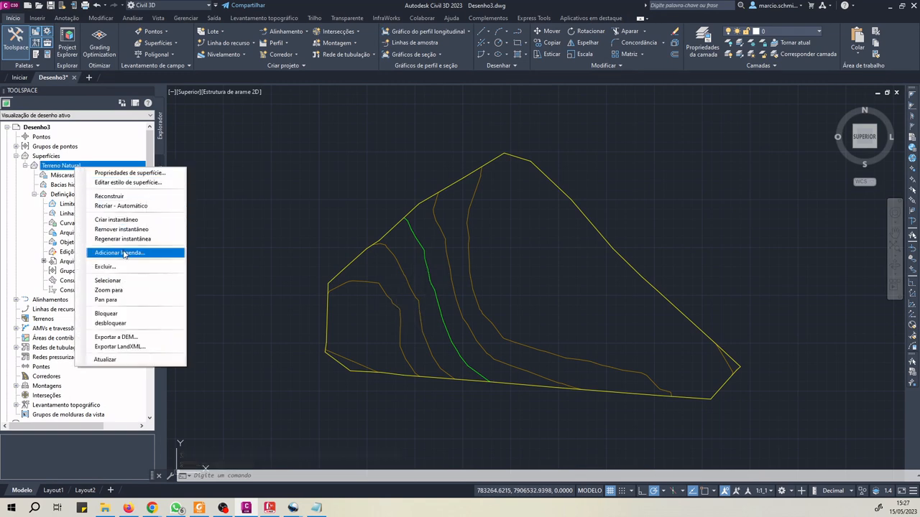
pyautogui.click(128, 182)
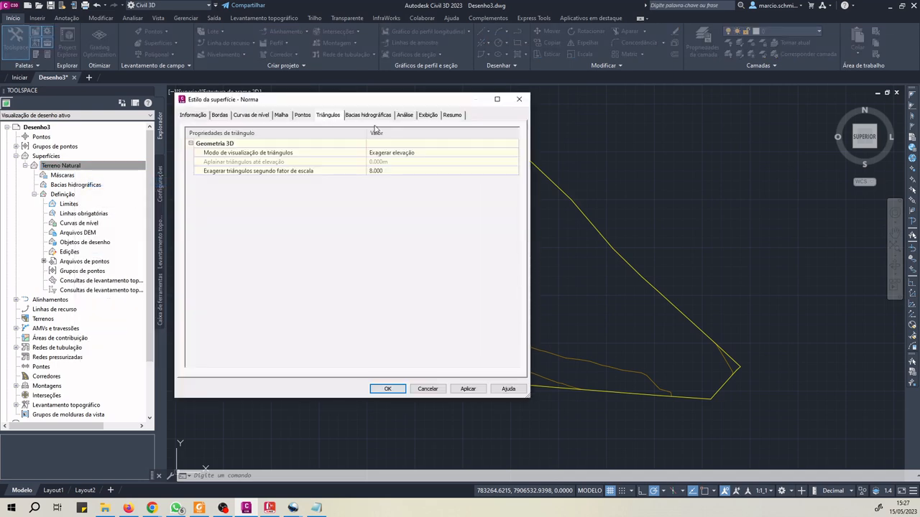
pyautogui.click(427, 117)
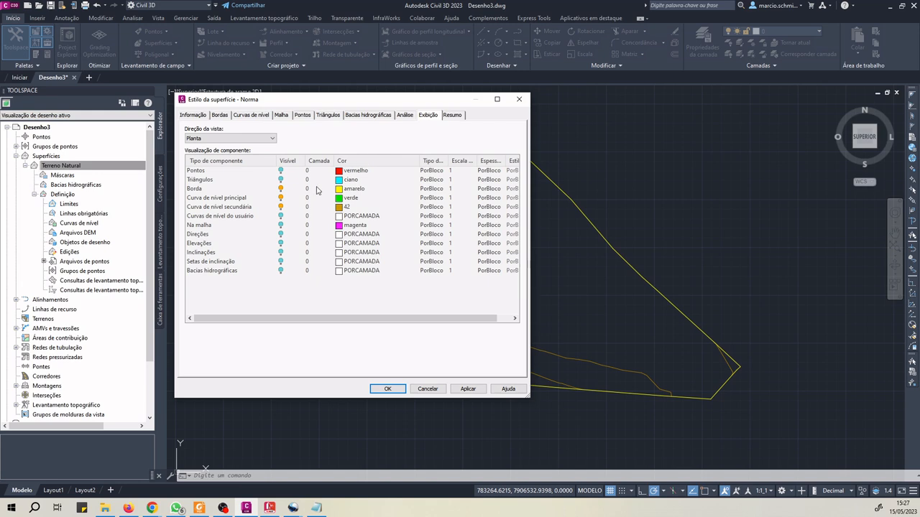
pyautogui.click(279, 180)
pyautogui.click(280, 171)
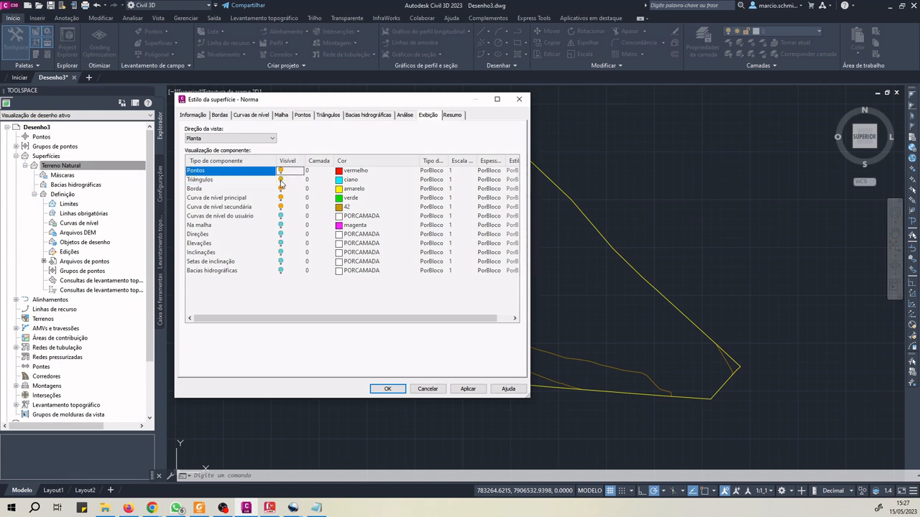
pyautogui.click(280, 197)
pyautogui.click(281, 207)
pyautogui.click(468, 388)
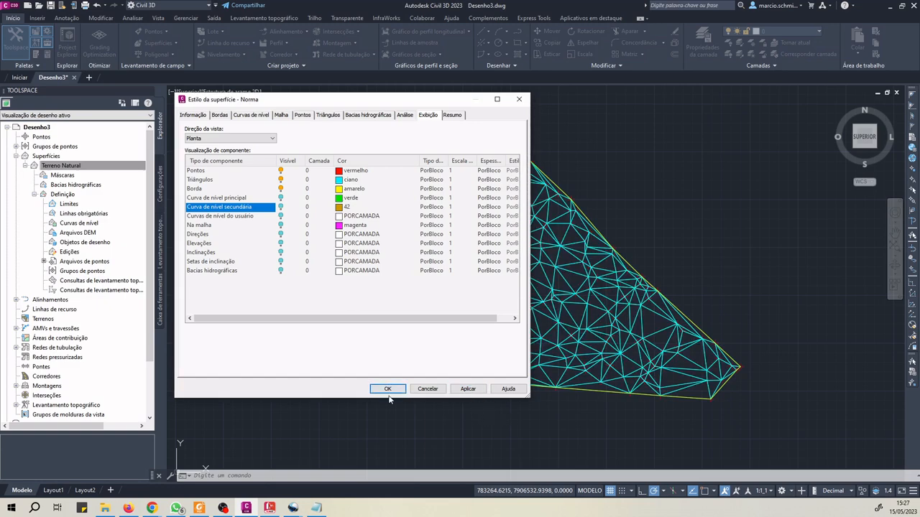
pyautogui.click(388, 393)
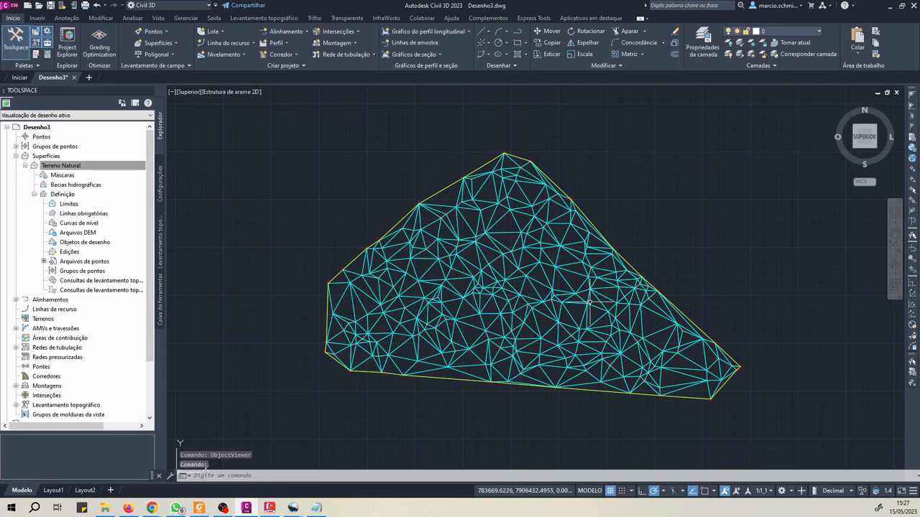
# - Open the triangulated Terreno Natural surface in a maximized Object Viewer
pyautogui.click(525, 306)
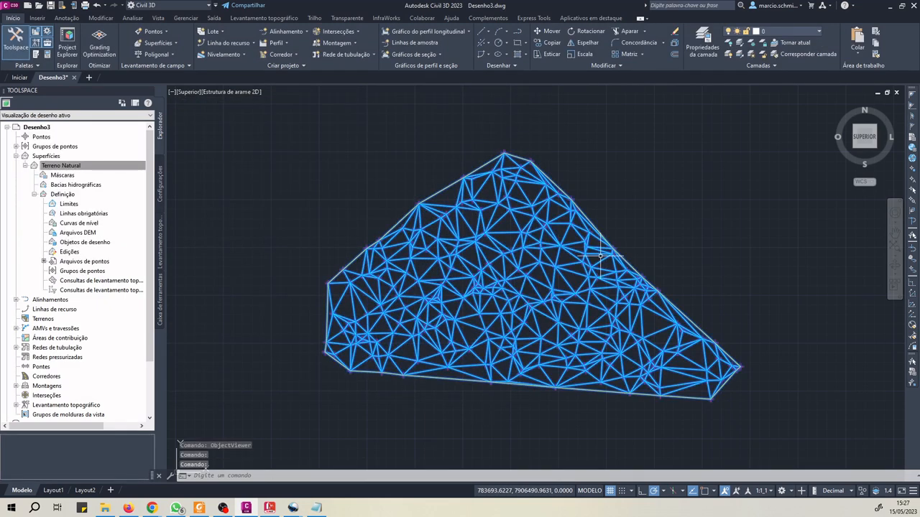
pyautogui.rightClick(527, 307)
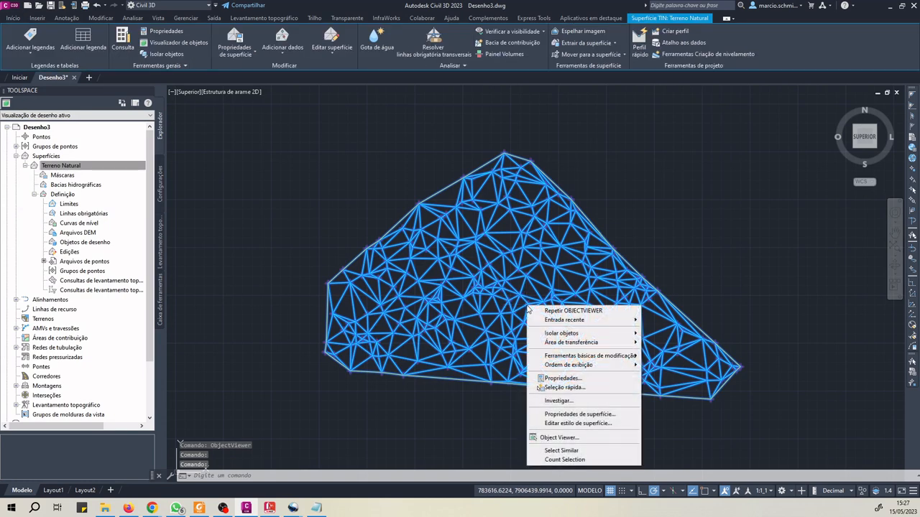
pyautogui.click(566, 435)
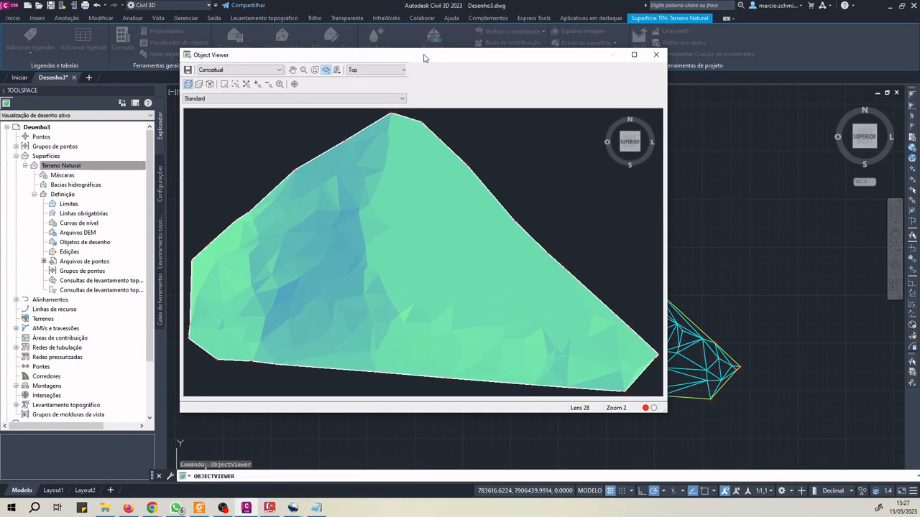
pyautogui.doubleClick(425, 56)
# - Examine the exaggerated terrain relief from the side and from several tilted angles, and close the Object Viewer
pyautogui.moveTo(443, 210); pyautogui.dragTo(406, 337)
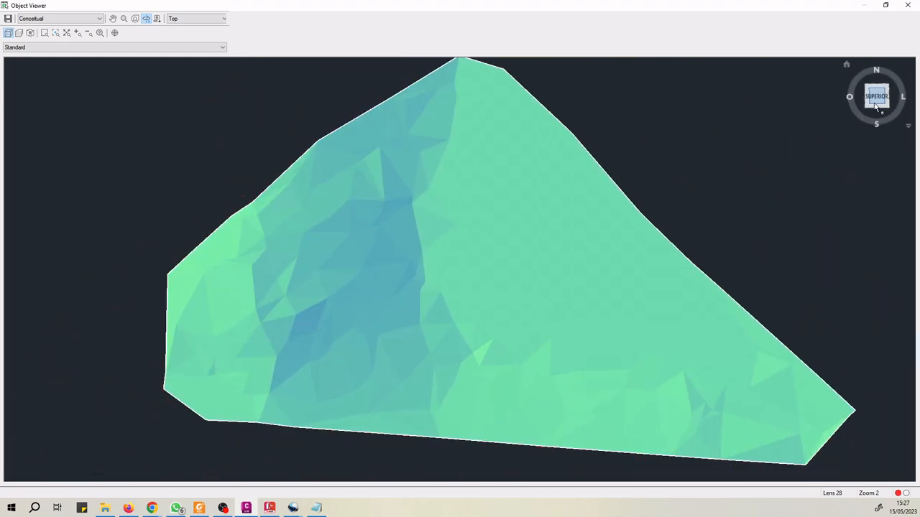
pyautogui.moveTo(874, 99); pyautogui.dragTo(874, 102)
pyautogui.click(874, 113)
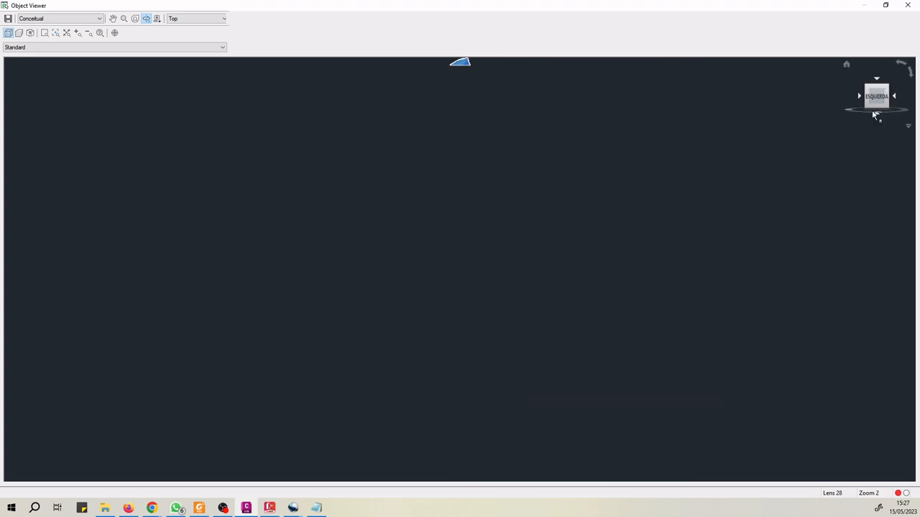
pyautogui.scroll(1, 461, 62)
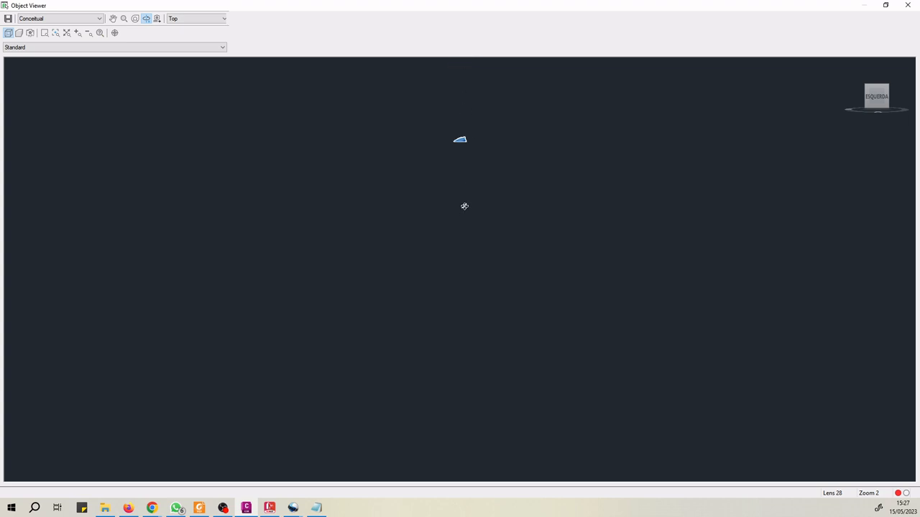
pyautogui.scroll(2, 462, 126)
pyautogui.scroll(-2, 474, 105)
pyautogui.moveTo(463, 138); pyautogui.dragTo(467, 161)
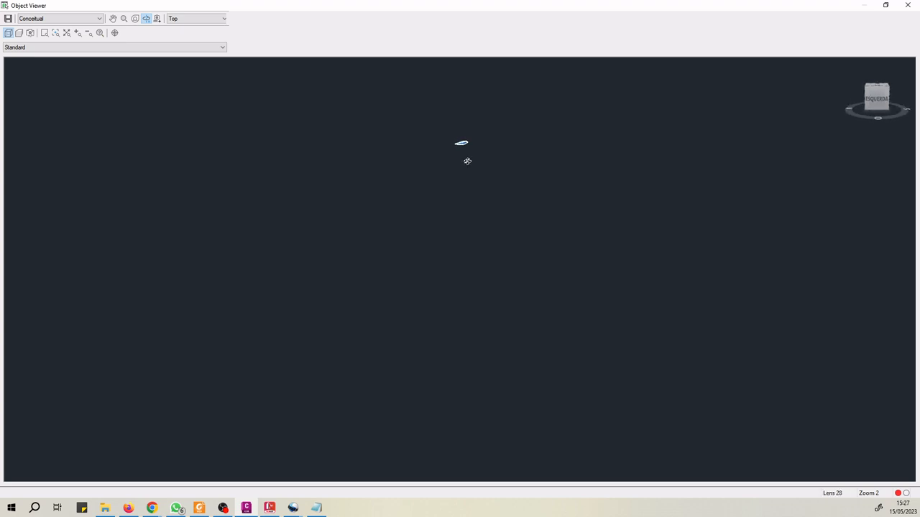
pyautogui.click(877, 100)
pyautogui.moveTo(504, 238); pyautogui.dragTo(429, 347)
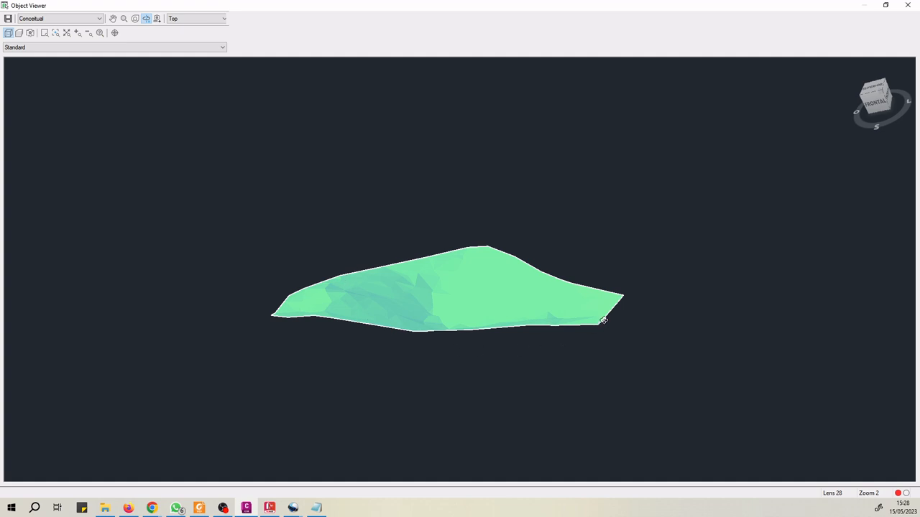
pyautogui.moveTo(462, 318); pyautogui.dragTo(454, 355)
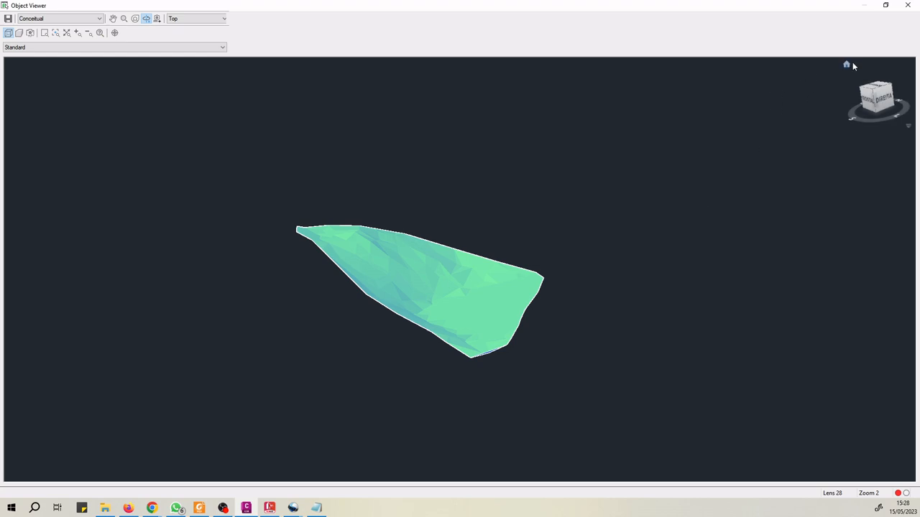
pyautogui.click(910, 7)
# - Edit Terreno Natural's surface style to set the triangle exaggeration scale factor to 1, and apply the change
pyautogui.rightClick(400, 289)
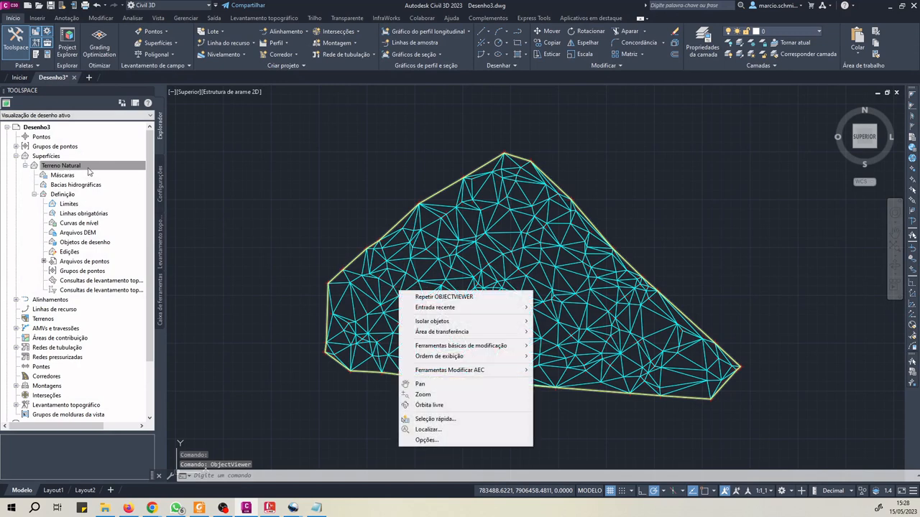
pyautogui.click(74, 177)
pyautogui.click(70, 165)
pyautogui.rightClick(69, 166)
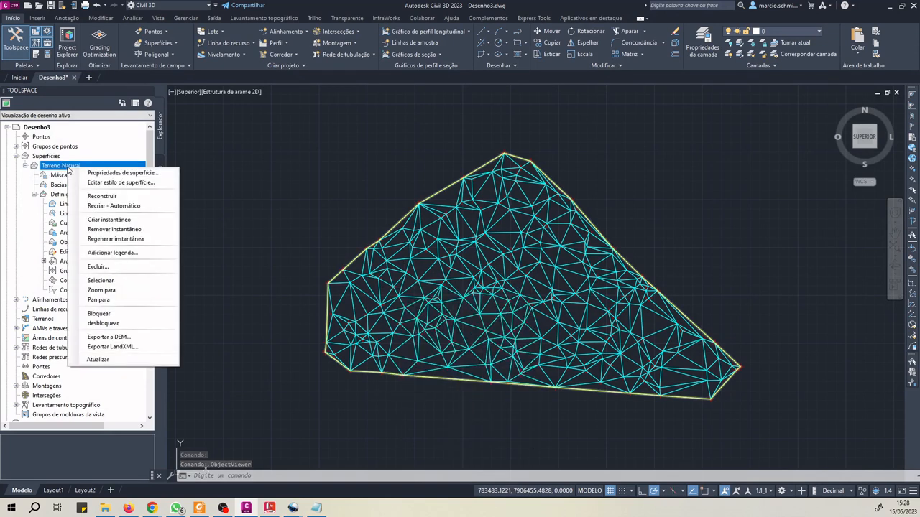
pyautogui.click(110, 183)
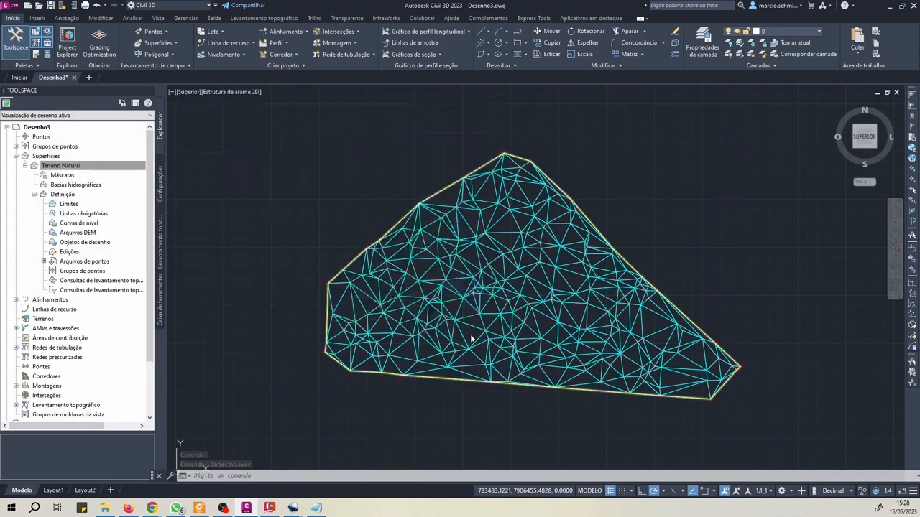
pyautogui.click(327, 115)
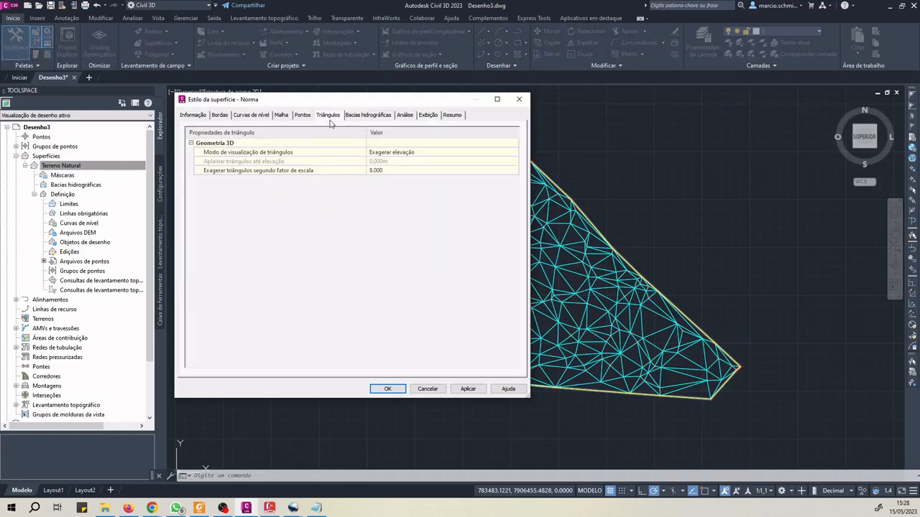
pyautogui.click(401, 171)
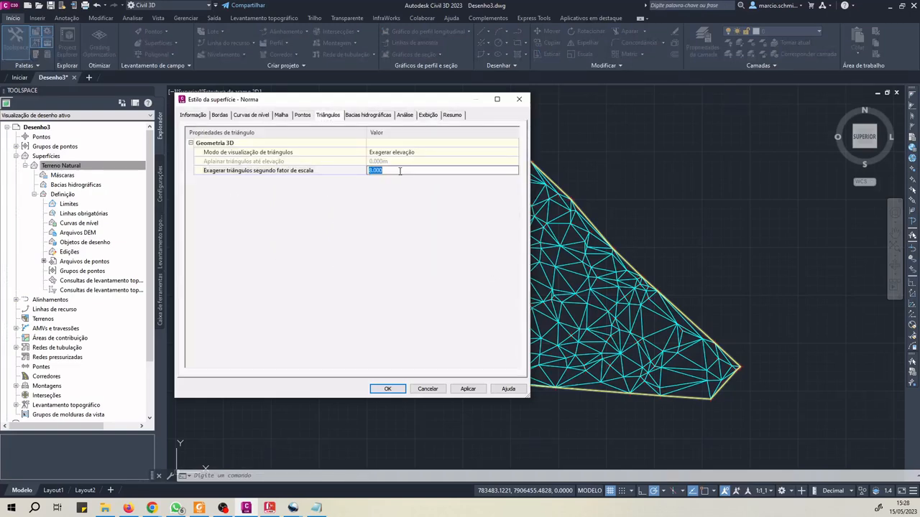
pyautogui.write('1')
pyautogui.click(468, 389)
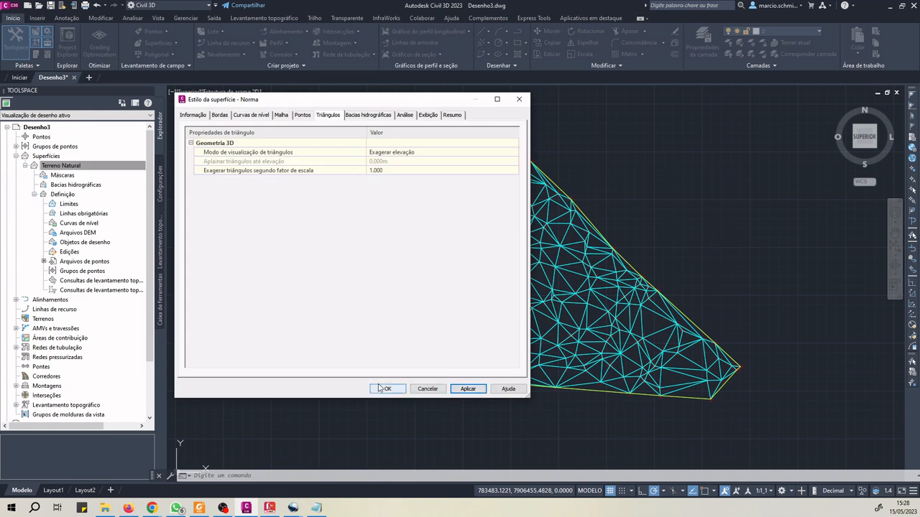
pyautogui.click(388, 389)
# - Review the watershed property groups in the surface style, including point size, boundary segment, flat area and multi-drain settings
pyautogui.click(381, 116)
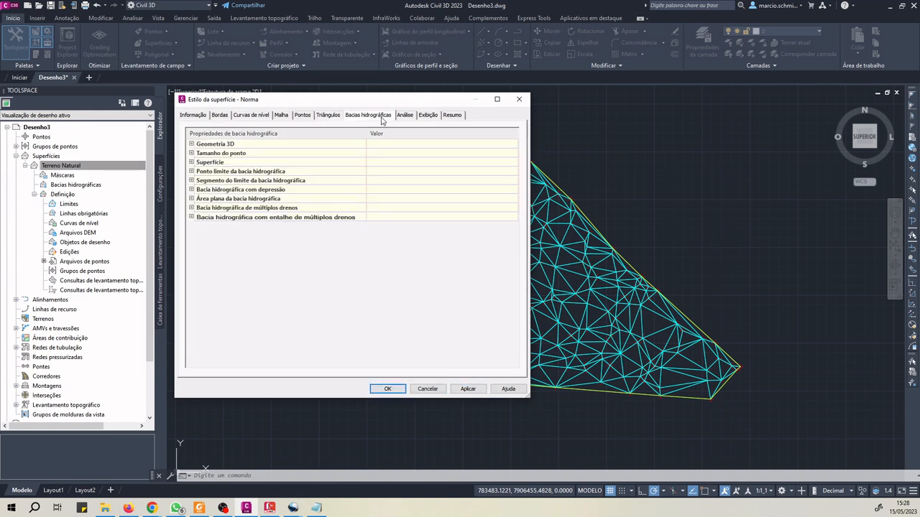
pyautogui.click(191, 153)
pyautogui.click(191, 153)
pyautogui.click(191, 163)
pyautogui.click(192, 162)
pyautogui.click(191, 171)
pyautogui.click(191, 171)
pyautogui.click(191, 181)
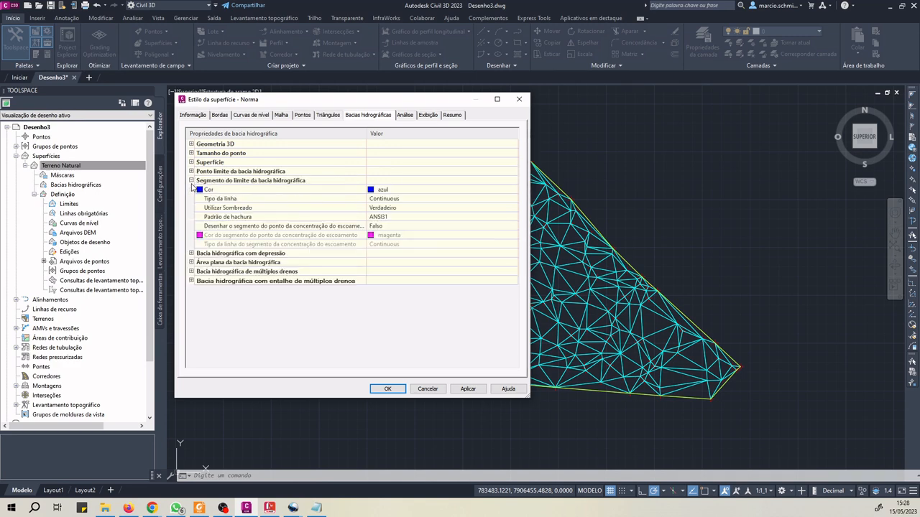
pyautogui.click(192, 181)
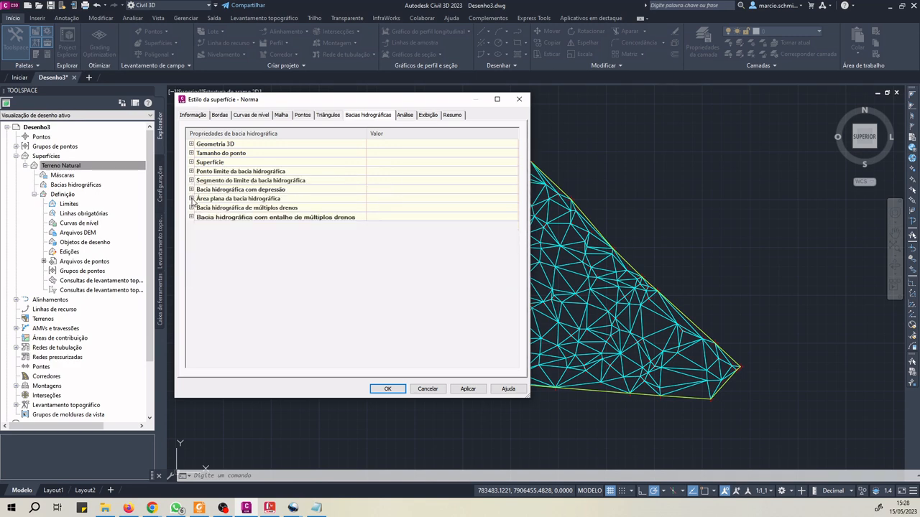
pyautogui.click(191, 198)
pyautogui.click(191, 198)
pyautogui.click(191, 208)
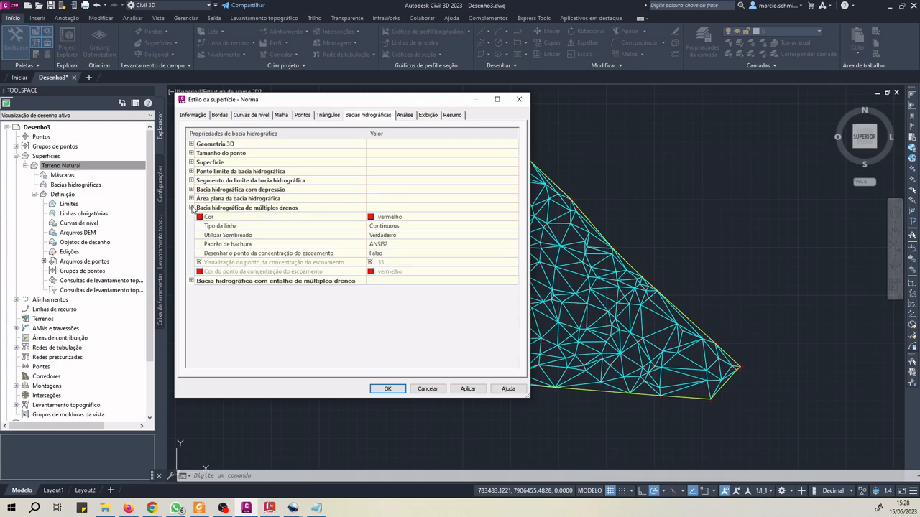
pyautogui.click(192, 208)
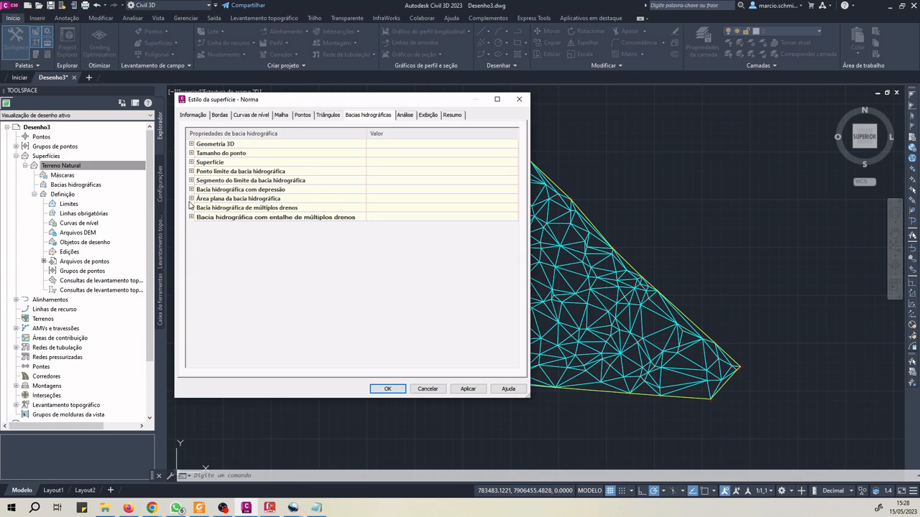
# - Hide Triângulos and show Na malha in the style's plan-view component display, and apply the change
pyautogui.click(428, 116)
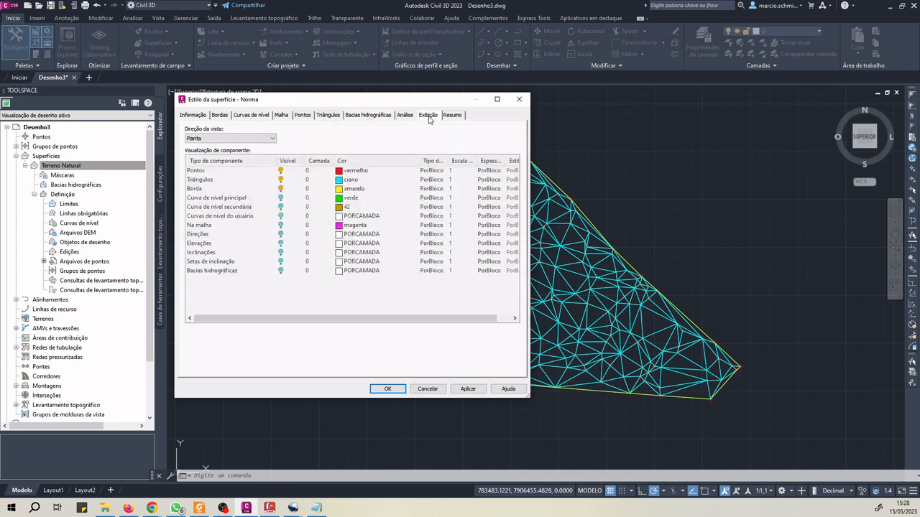
pyautogui.click(280, 181)
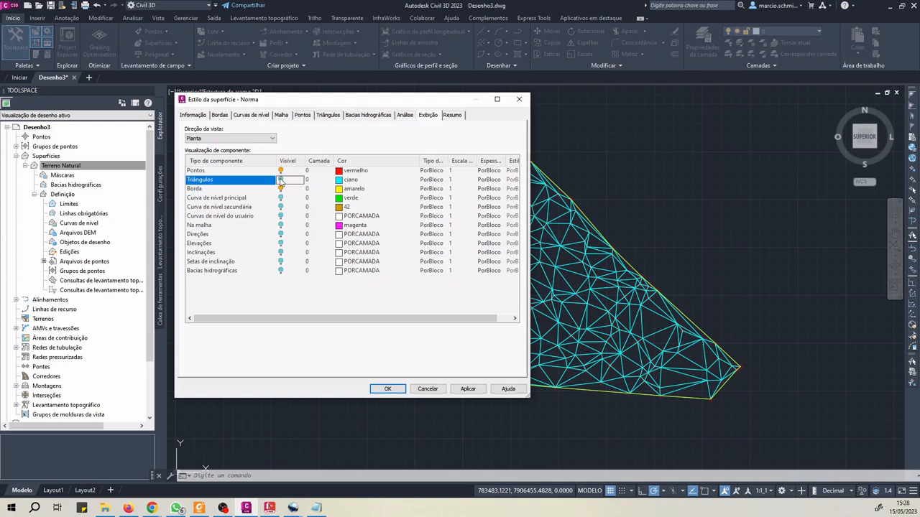
pyautogui.click(280, 225)
pyautogui.click(468, 388)
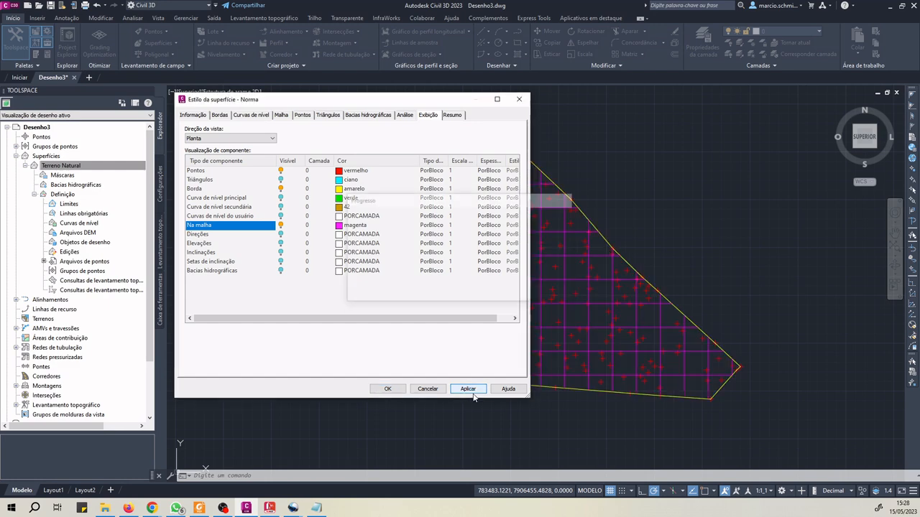
# - Hide Na malha and show Direções in the plan-view component display, and accept the surface style
pyautogui.moveTo(331, 101); pyautogui.dragTo(520, 82)
pyautogui.click(420, 201)
pyautogui.click(420, 210)
pyautogui.click(607, 364)
pyautogui.click(526, 364)
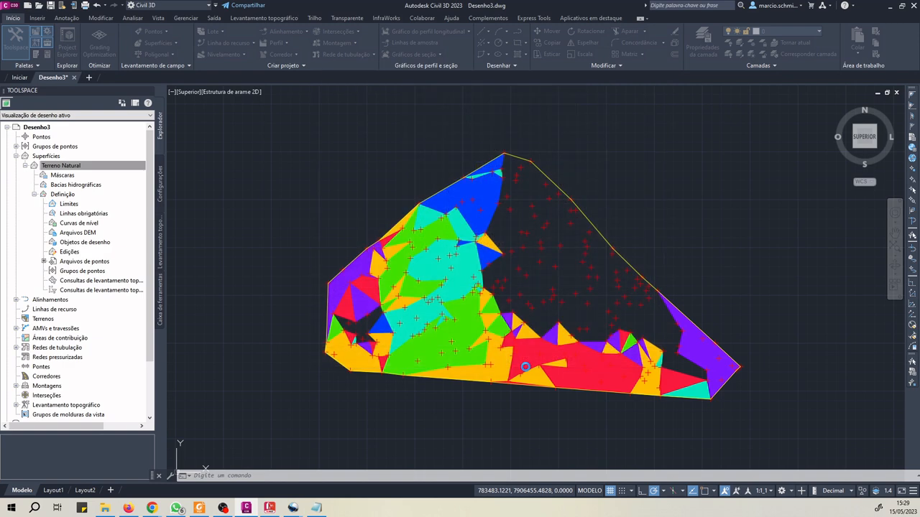
# - Inspect the direction areas, edit Terreno Natural's surface style to hide Direções and show Elevações in plan view, and accept the style
pyautogui.scroll(3, 549, 312)
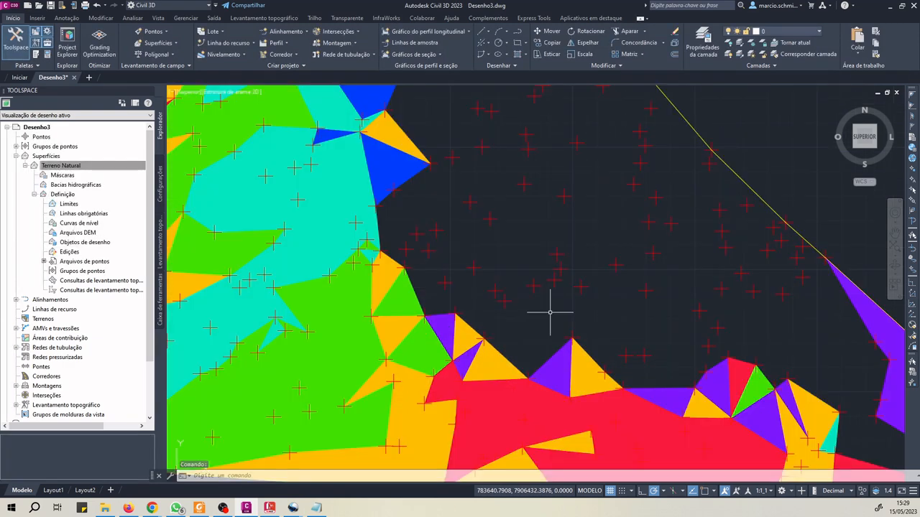
pyautogui.scroll(-2, 517, 240)
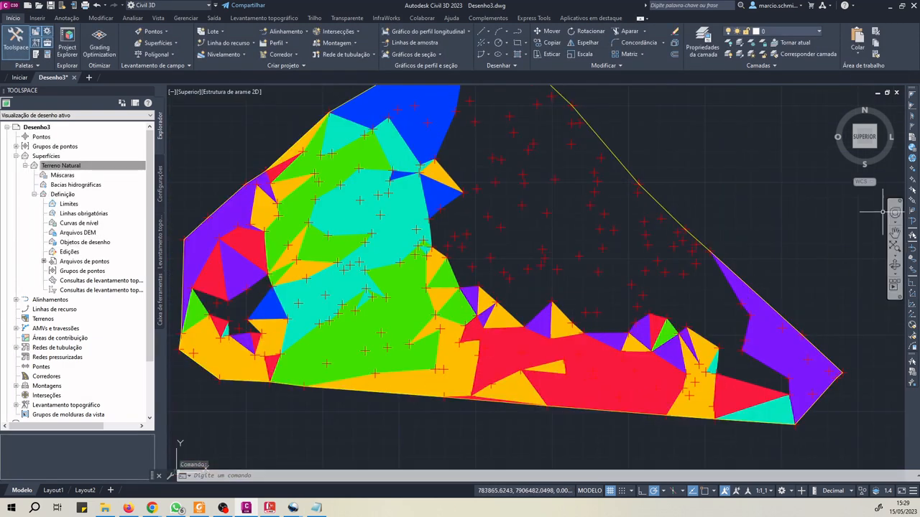
pyautogui.click(894, 231)
pyautogui.moveTo(611, 190)
pyautogui.mouseDown()
pyautogui.moveTo(627, 238)
pyautogui.moveTo(563, 211)
pyautogui.moveTo(581, 229)
pyautogui.mouseUp()
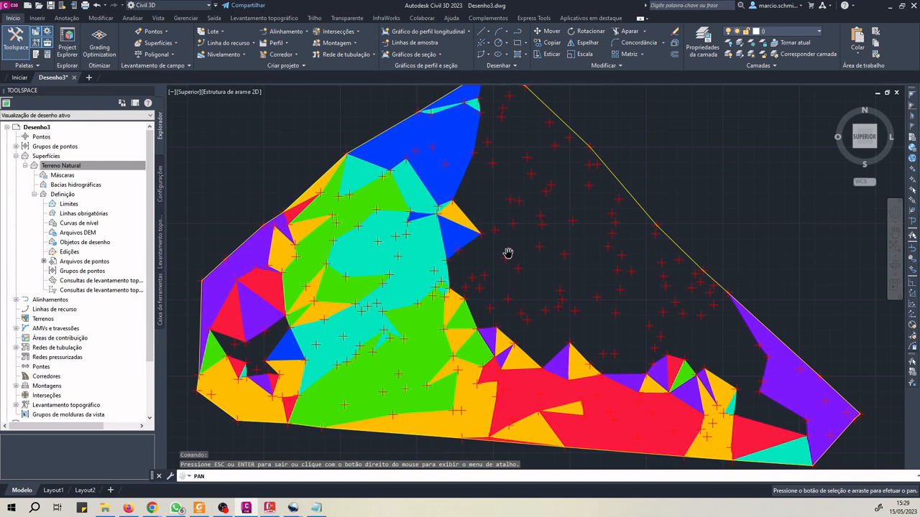
pyautogui.scroll(-3, 507, 253)
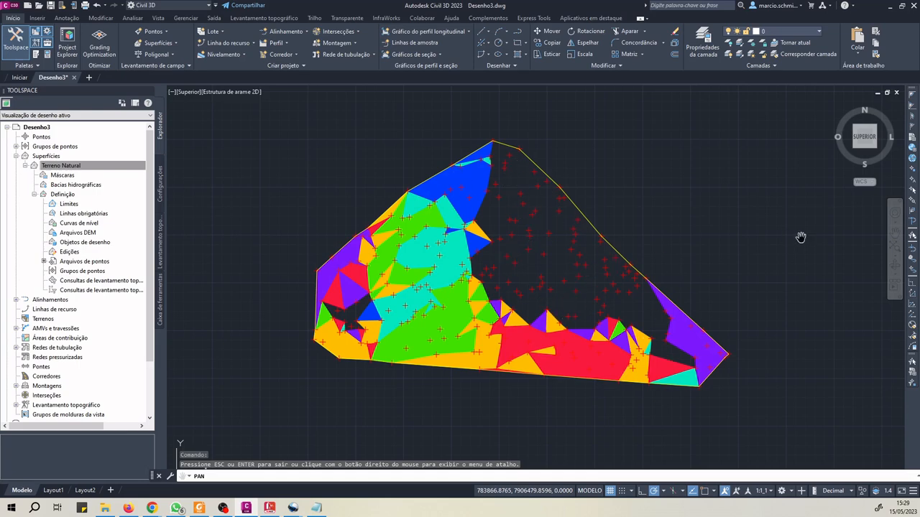
pyautogui.moveTo(440, 230); pyautogui.dragTo(415, 237)
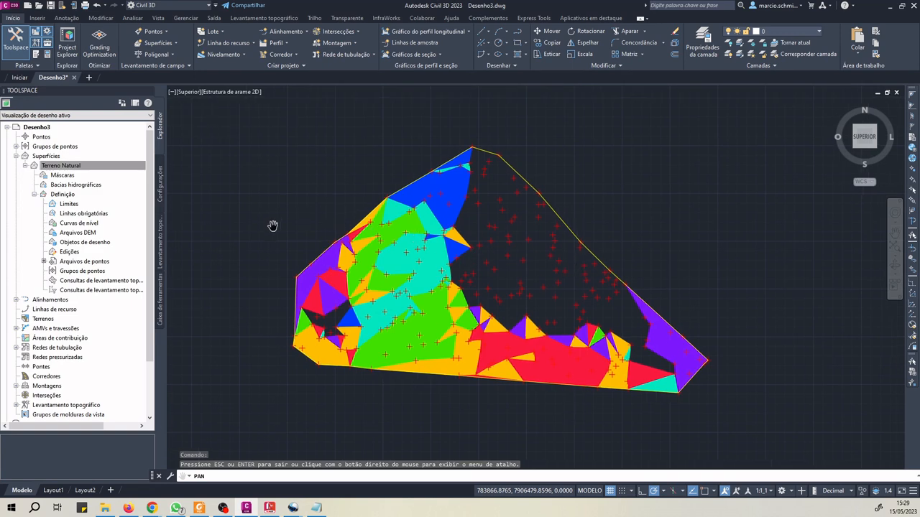
pyautogui.rightClick(75, 166)
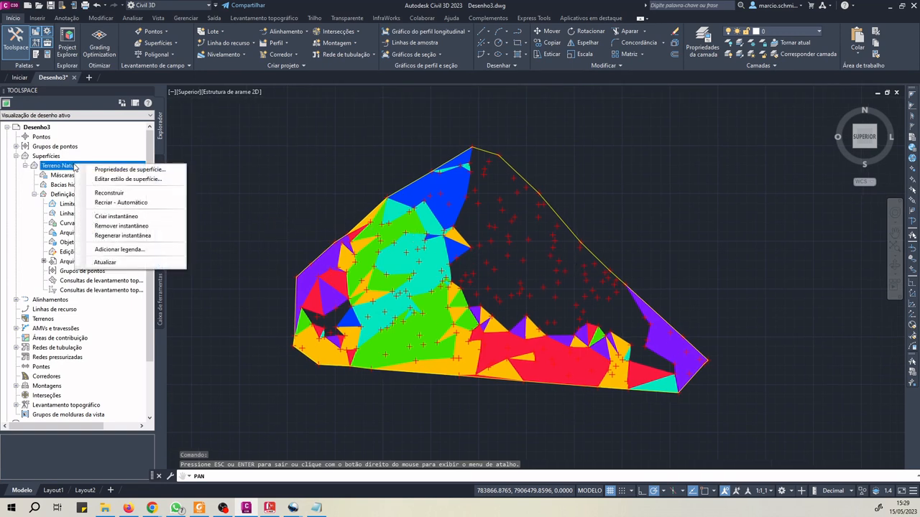
pyautogui.click(136, 179)
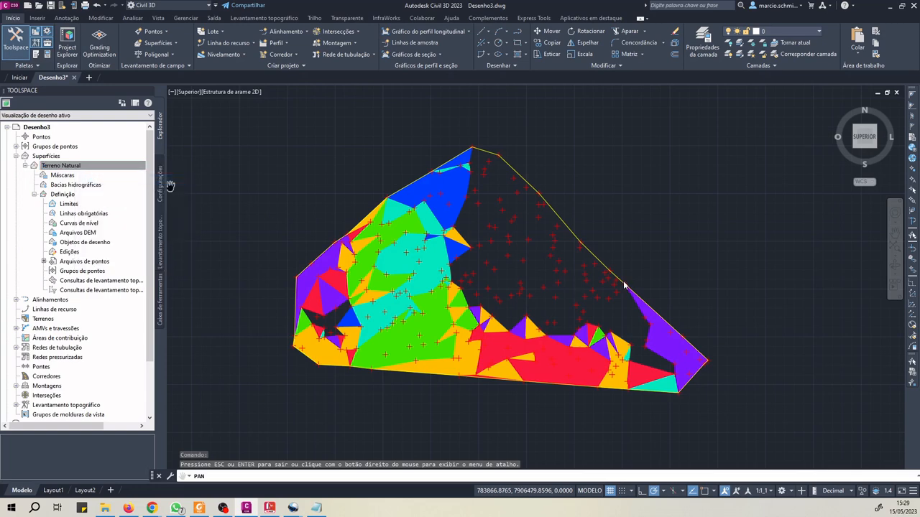
pyautogui.click(420, 210)
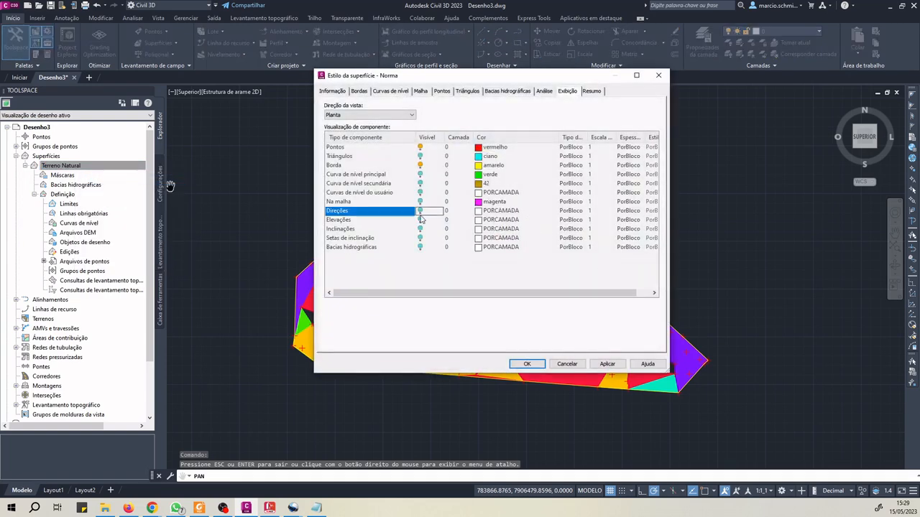
pyautogui.click(420, 219)
pyautogui.click(615, 366)
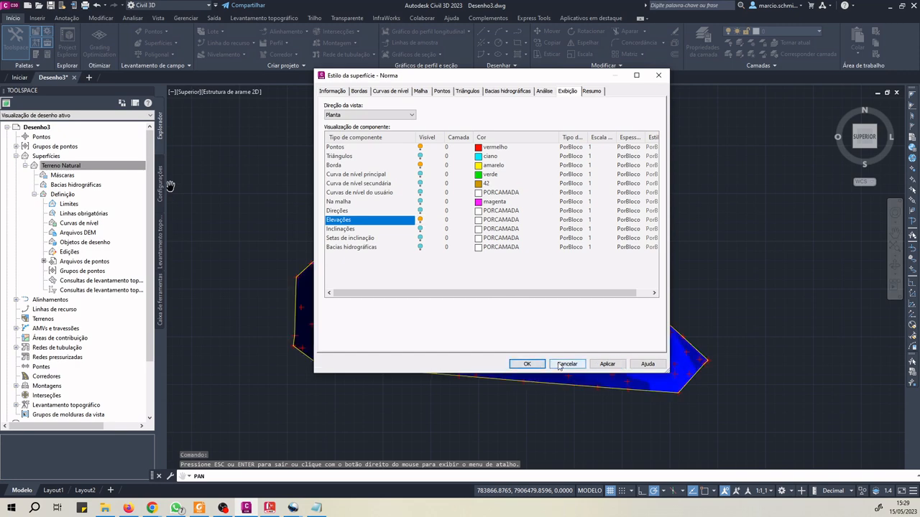
pyautogui.click(528, 364)
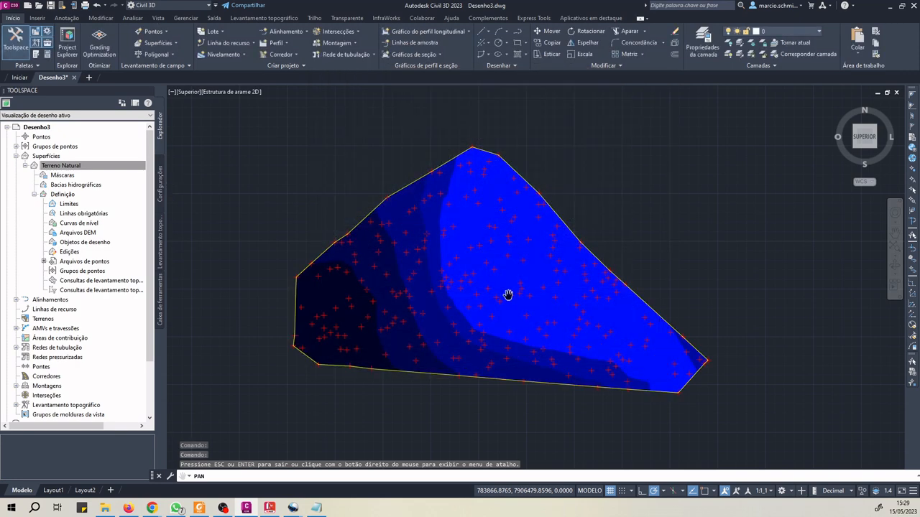
# - Inspect the elevation bands, then review the Elevações analysis settings in Terreno Natural's surface style, including number of ranges and colour scheme
pyautogui.scroll(2, 456, 311)
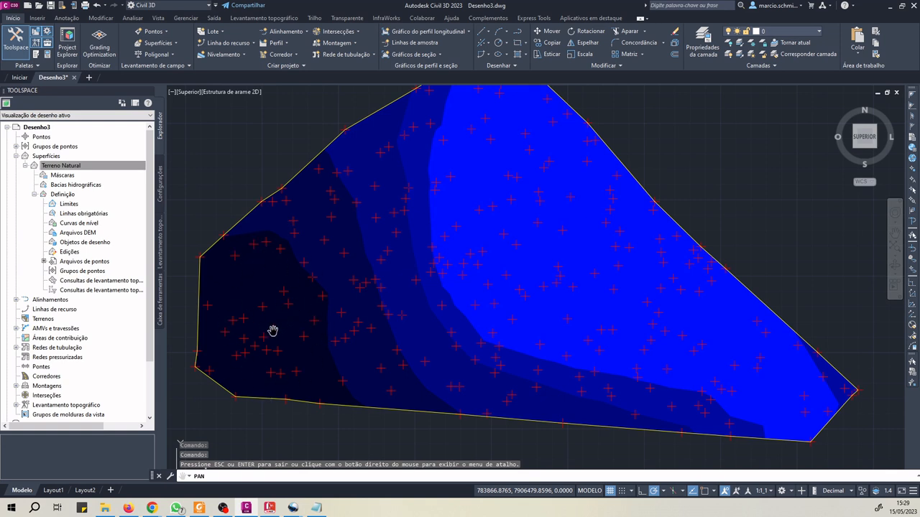
pyautogui.rightClick(77, 168)
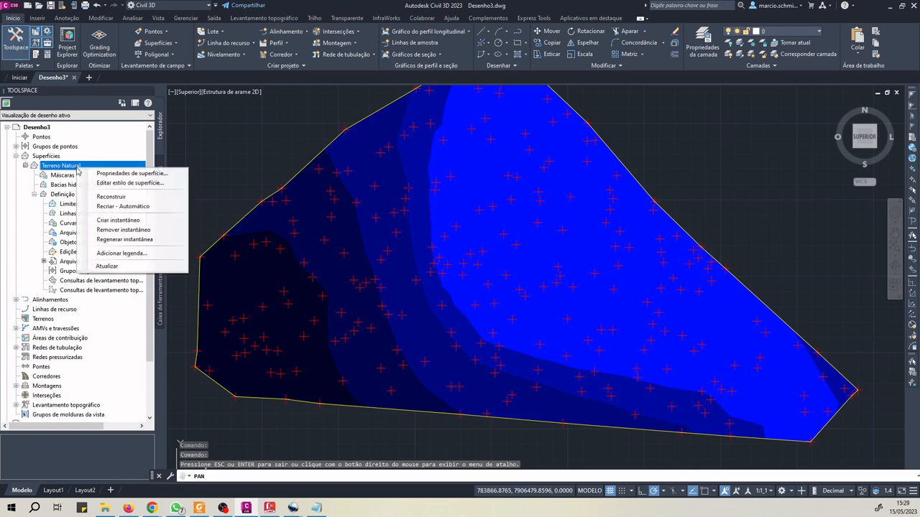
pyautogui.click(112, 185)
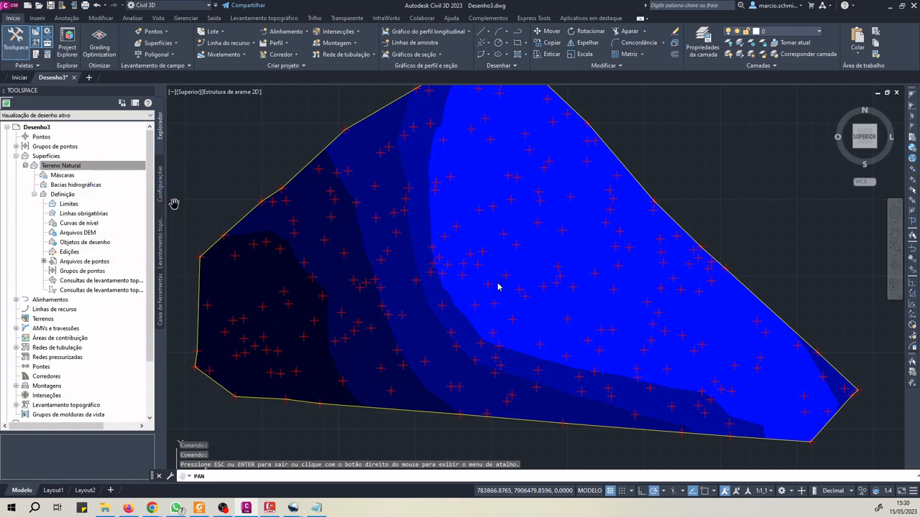
pyautogui.click(505, 91)
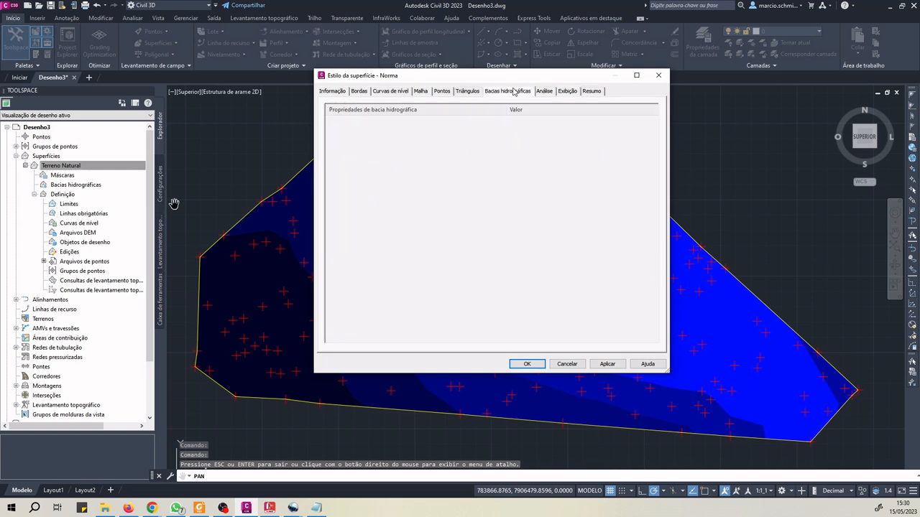
pyautogui.click(494, 92)
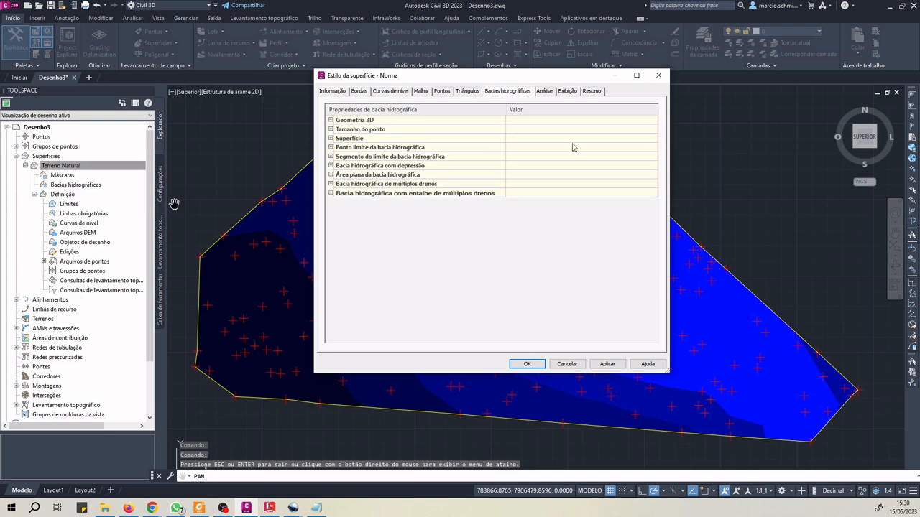
pyautogui.click(546, 92)
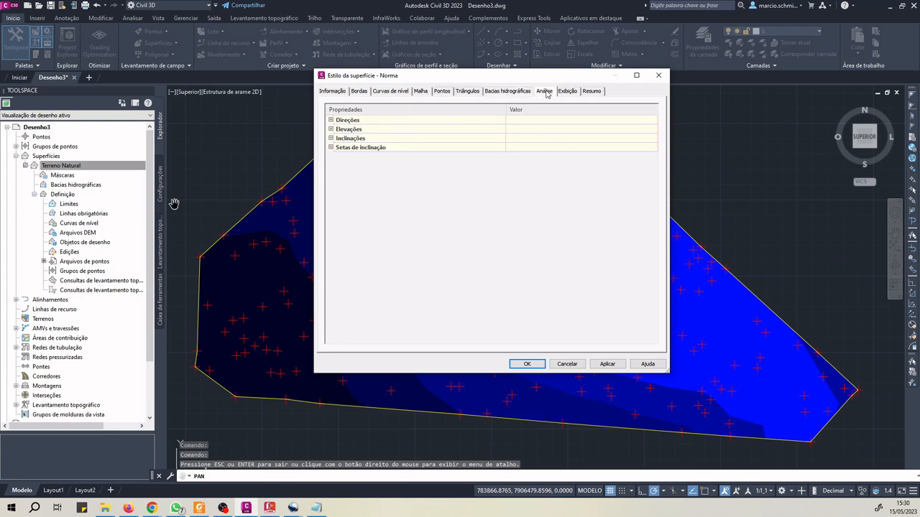
pyautogui.click(331, 129)
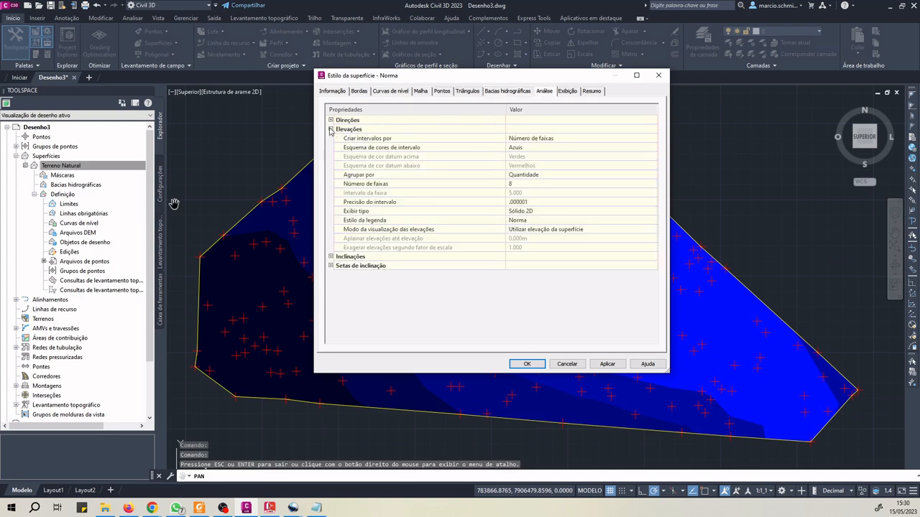
pyautogui.click(516, 184)
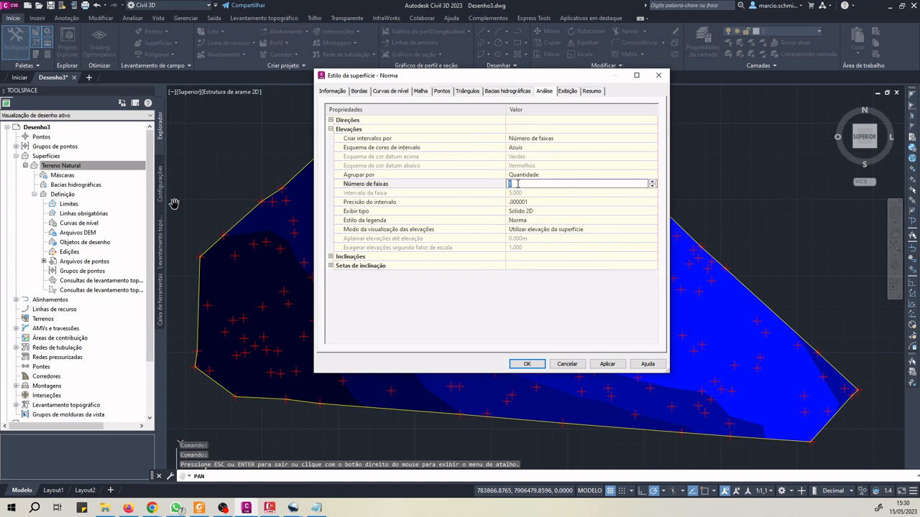
pyautogui.click(531, 150)
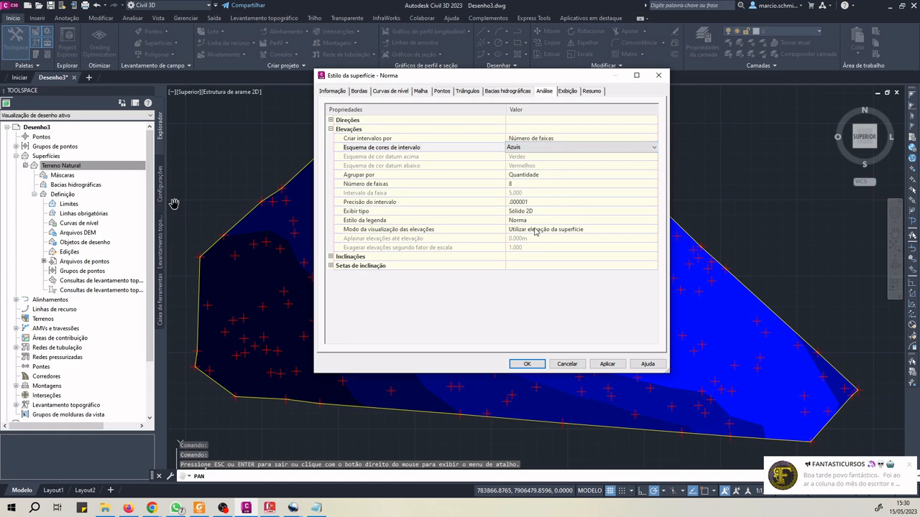
# - Hide Elevações and show Inclinações in the style's plan-view component display, apply the change and close the style
pyautogui.click(566, 91)
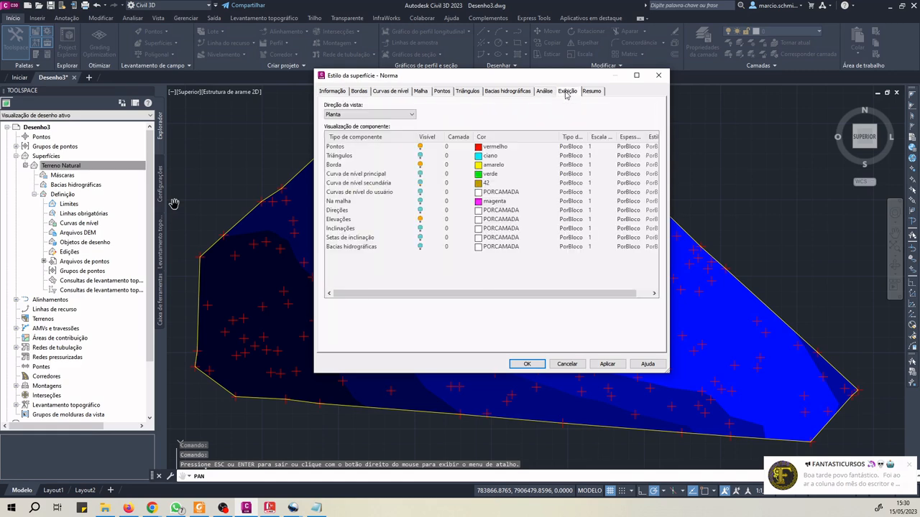
pyautogui.click(420, 219)
pyautogui.click(420, 228)
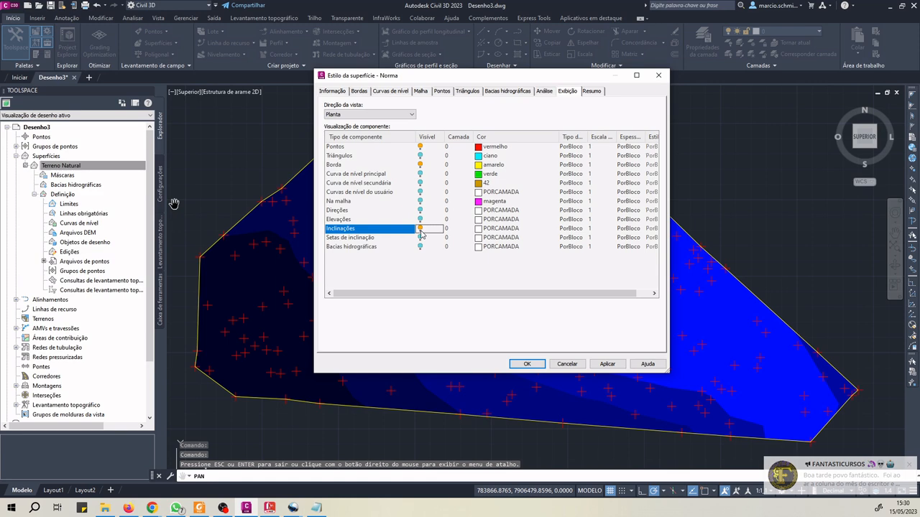
pyautogui.click(608, 364)
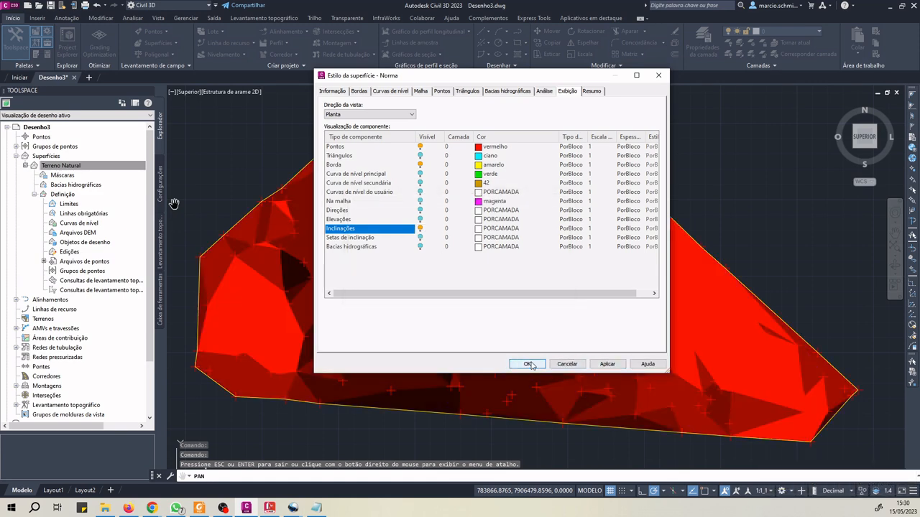
pyautogui.click(570, 364)
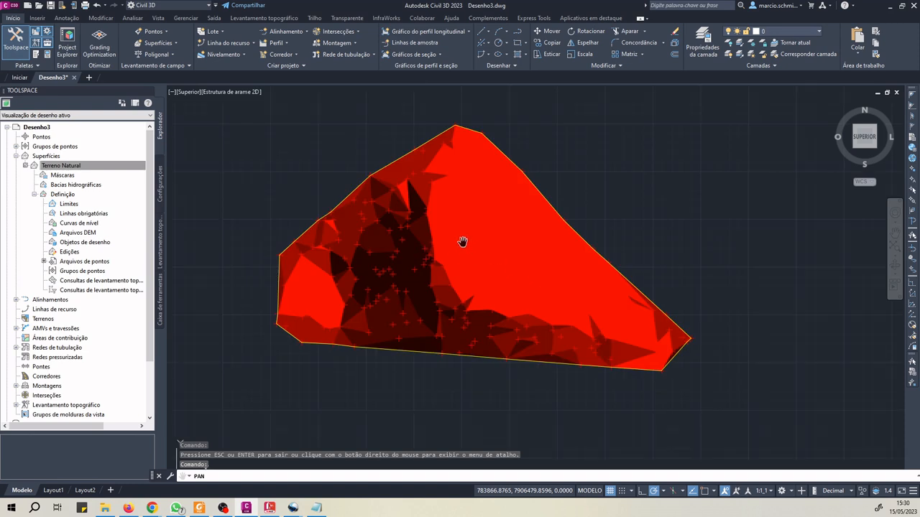
# - Inspect the slope areas, then set the Inclinações analysis colour scheme to Pastéis in Terreno Natural's surface style
pyautogui.moveTo(462, 241); pyautogui.dragTo(478, 268)
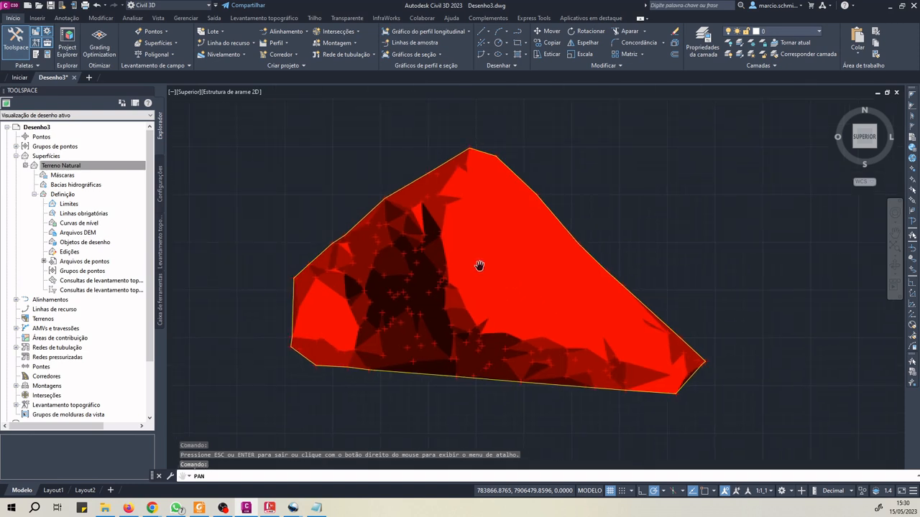
pyautogui.scroll(2, 479, 266)
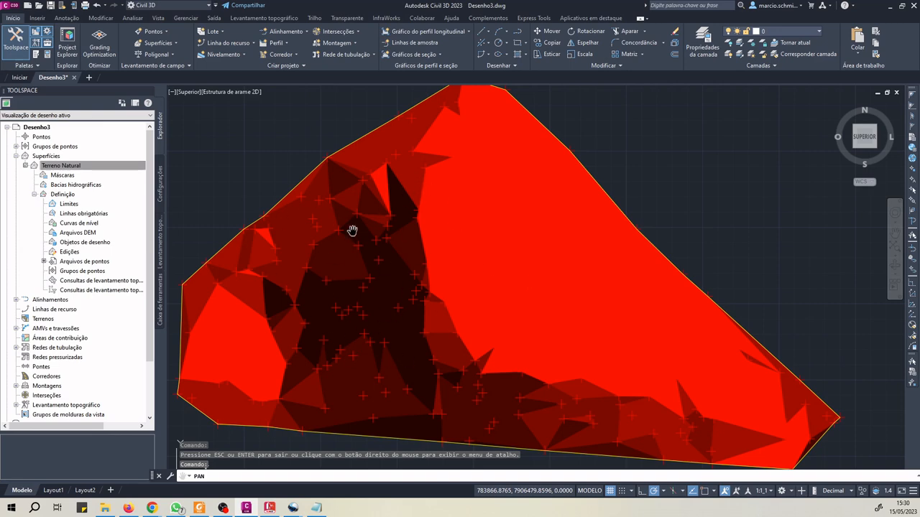
pyautogui.rightClick(76, 170)
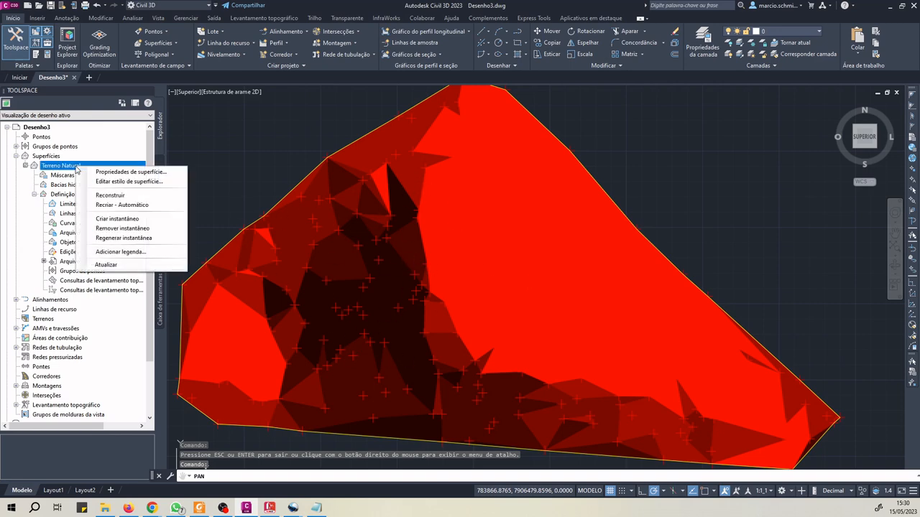
pyautogui.click(115, 181)
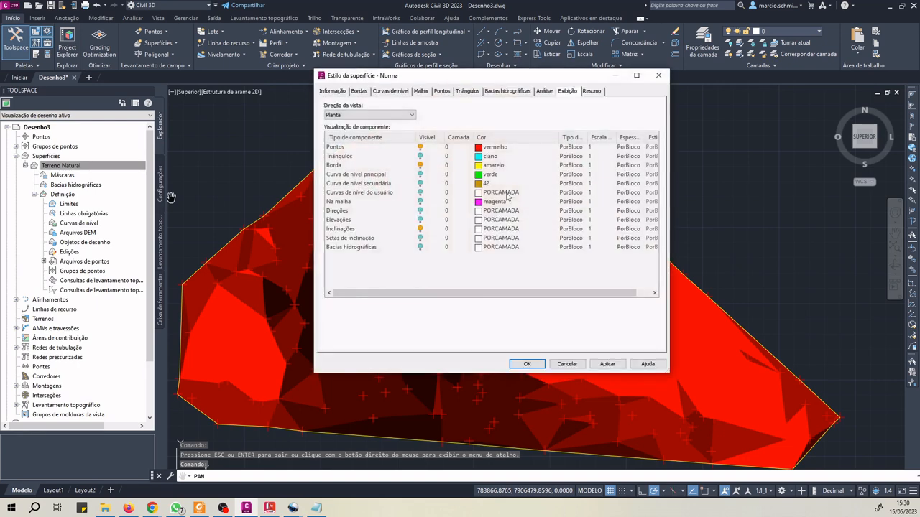
pyautogui.click(522, 92)
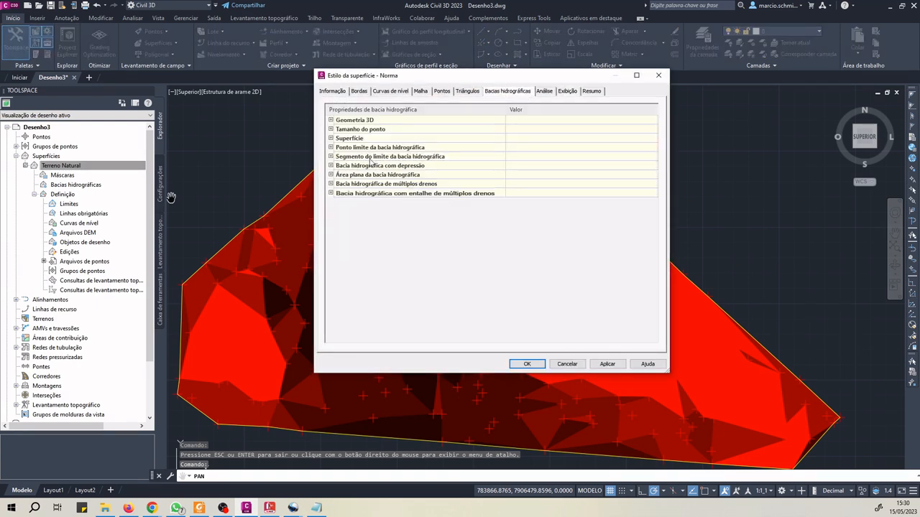
pyautogui.click(540, 93)
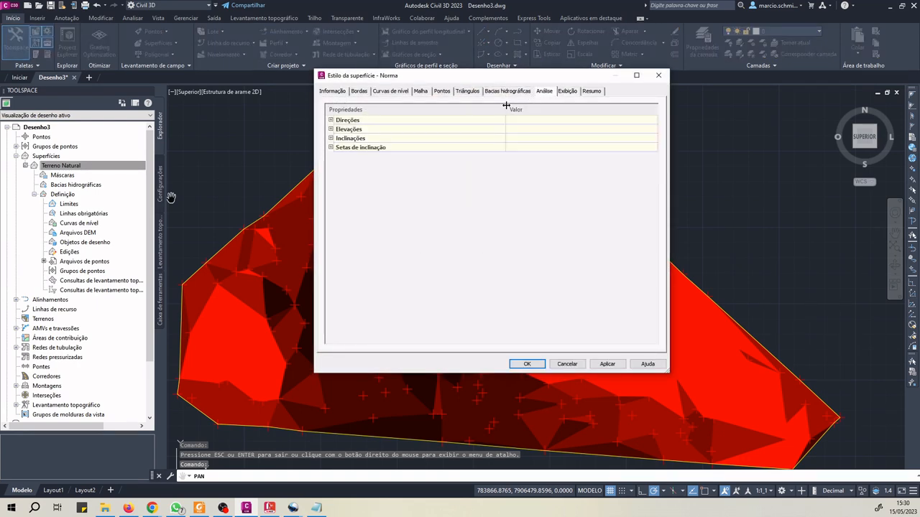
pyautogui.click(331, 139)
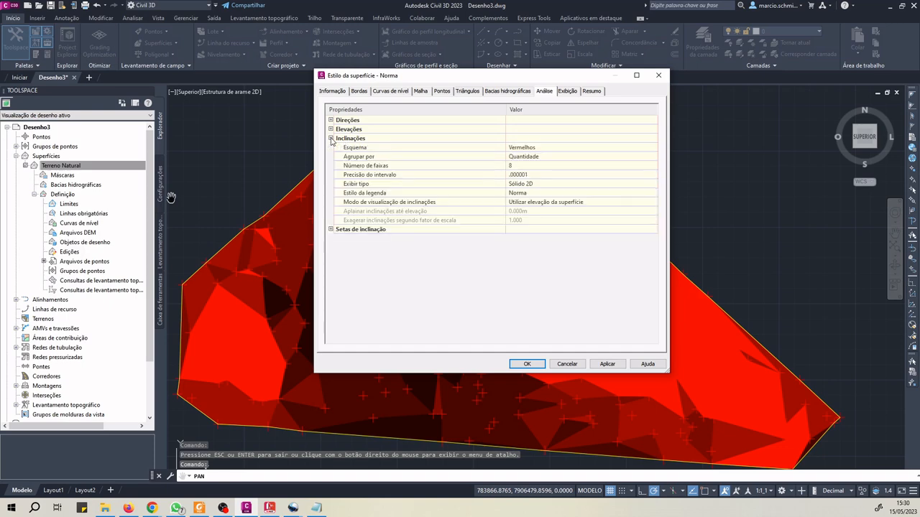
pyautogui.click(545, 148)
pyautogui.click(654, 148)
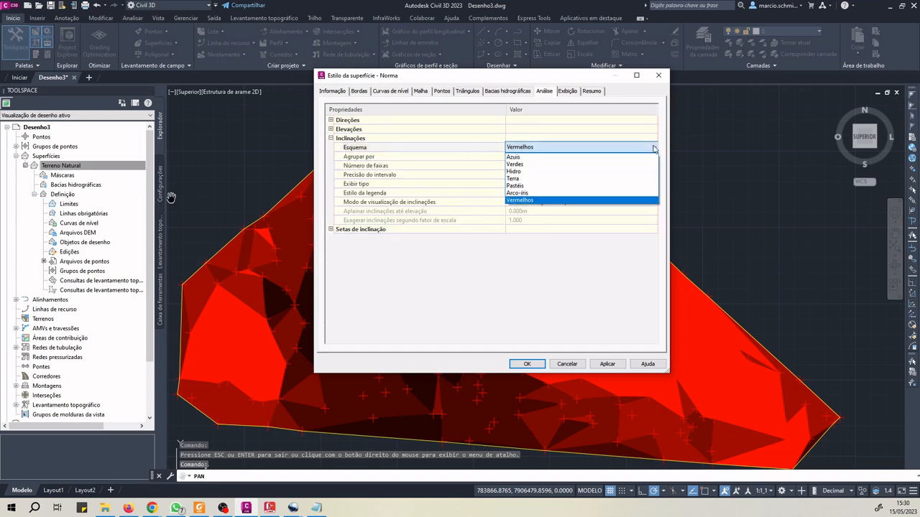
pyautogui.click(608, 186)
# - Set the number of slope ranges to 5 in the Inclinações analysis, apply it and accept the style
pyautogui.click(532, 166)
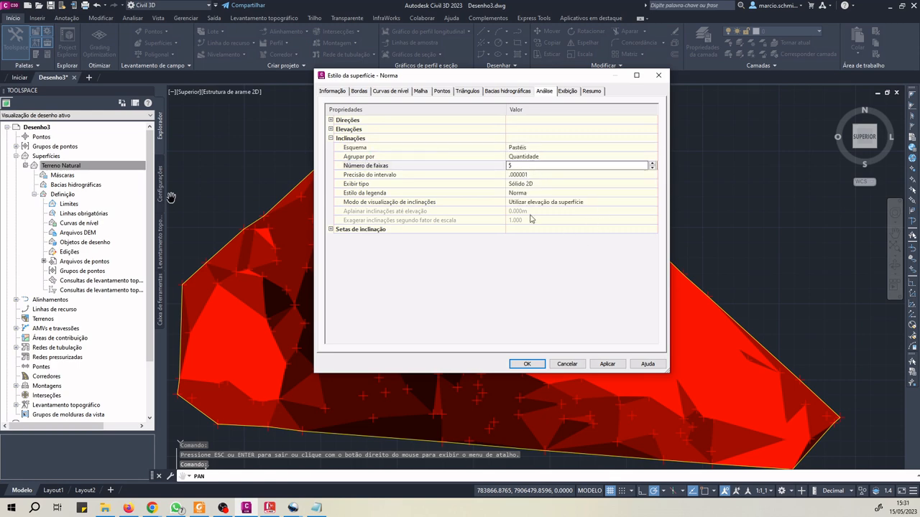
pyautogui.write('5')
pyautogui.click(607, 364)
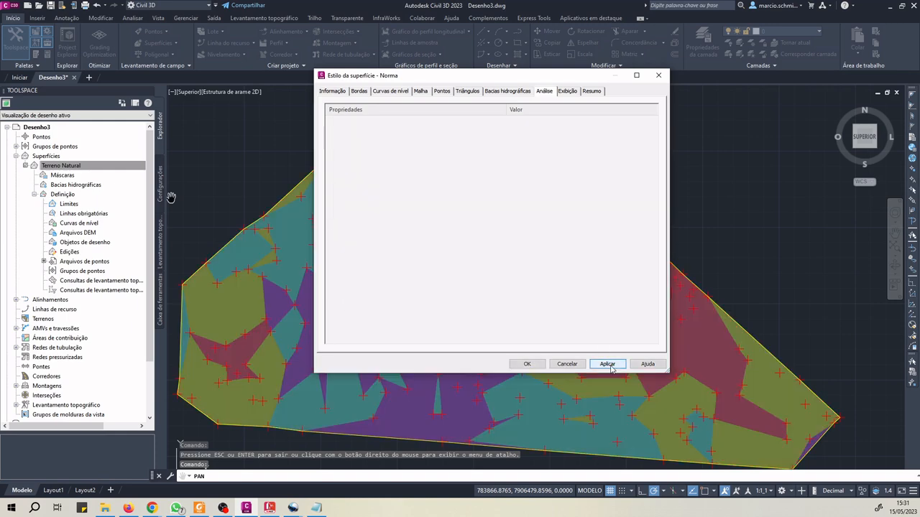
pyautogui.click(526, 363)
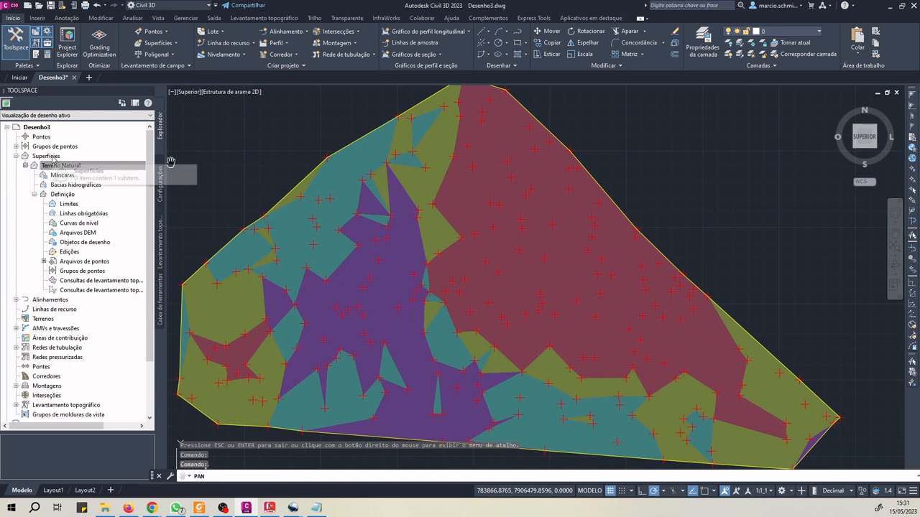
# - Edit Terreno Natural's surface style to hide Inclinações and show Setas de inclinação in plan view, apply it and close the style
pyautogui.rightClick(63, 167)
pyautogui.click(116, 178)
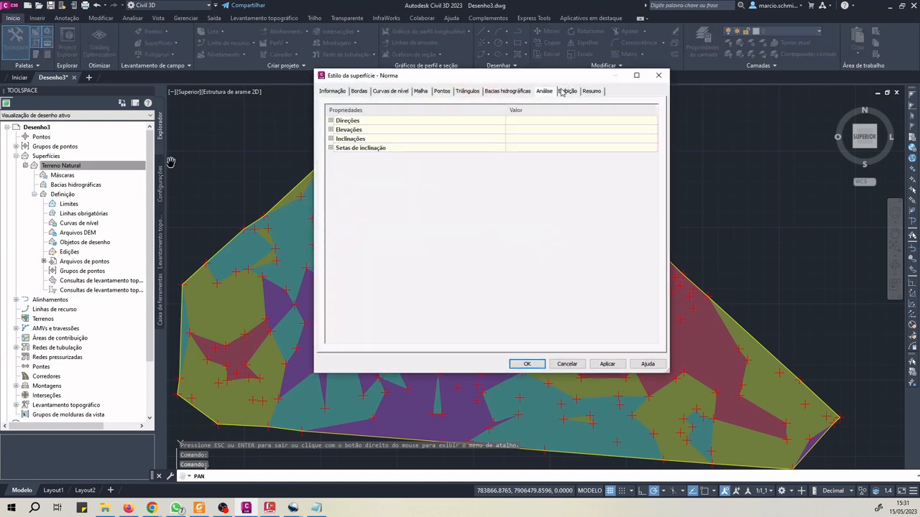
pyautogui.click(567, 92)
pyautogui.click(420, 229)
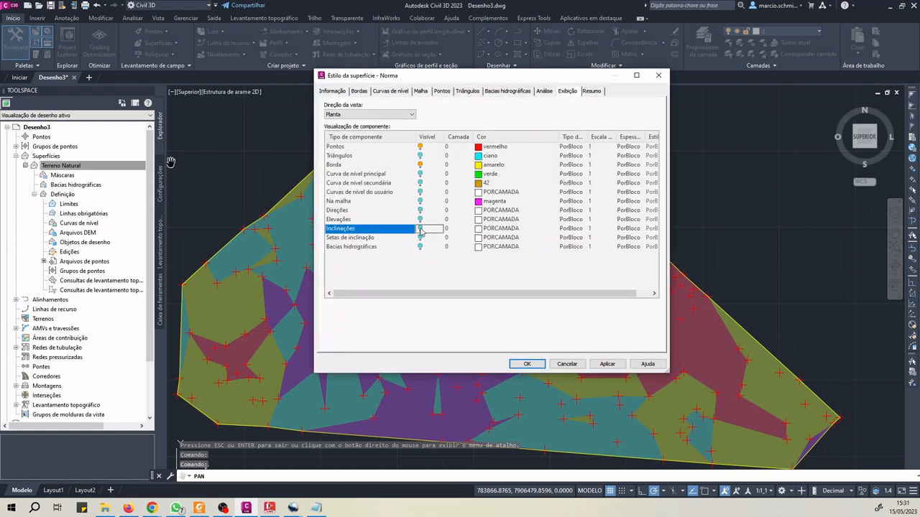
pyautogui.click(420, 238)
pyautogui.click(607, 364)
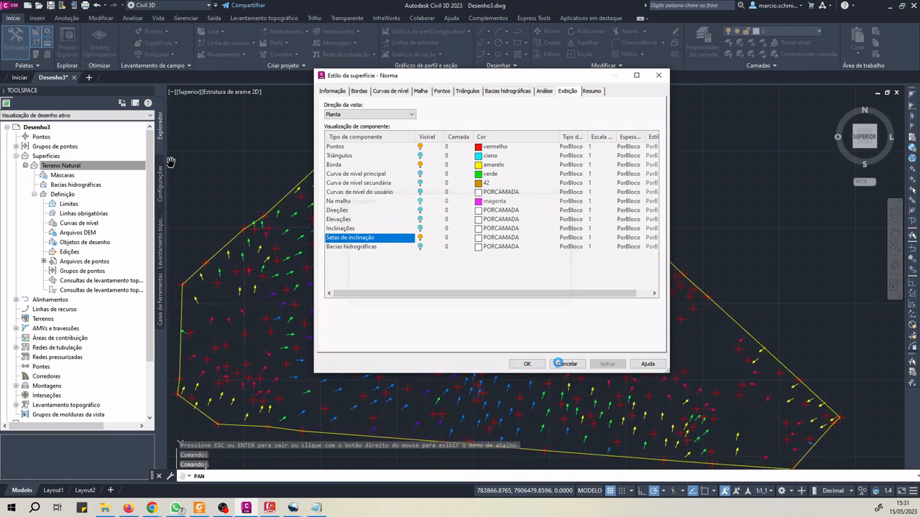
pyautogui.click(567, 364)
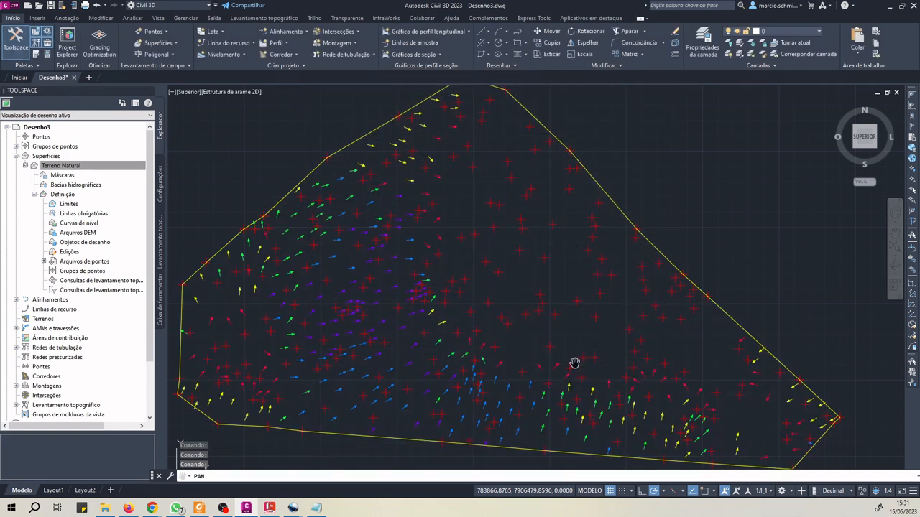
# - Hide Pontos in the plan-view component display of Terreno Natural's surface style and apply the change
pyautogui.rightClick(71, 169)
pyautogui.click(144, 179)
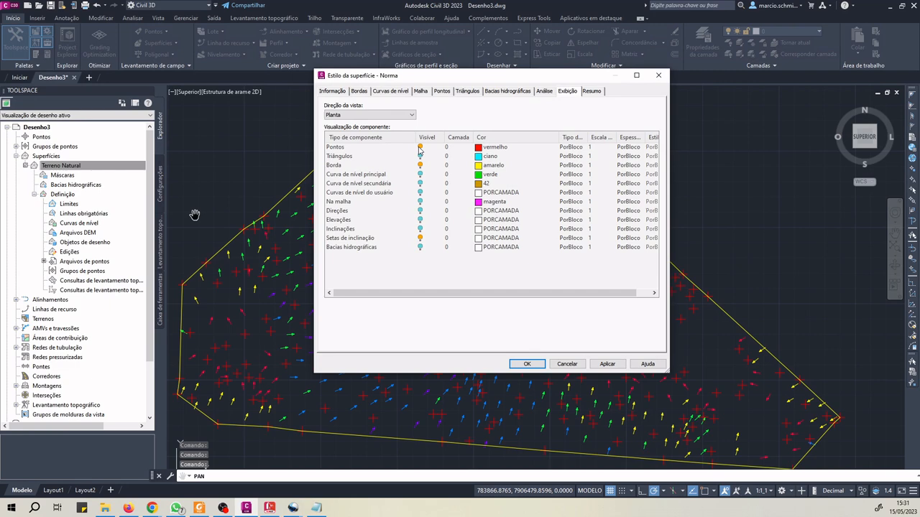
pyautogui.click(419, 147)
pyautogui.click(597, 364)
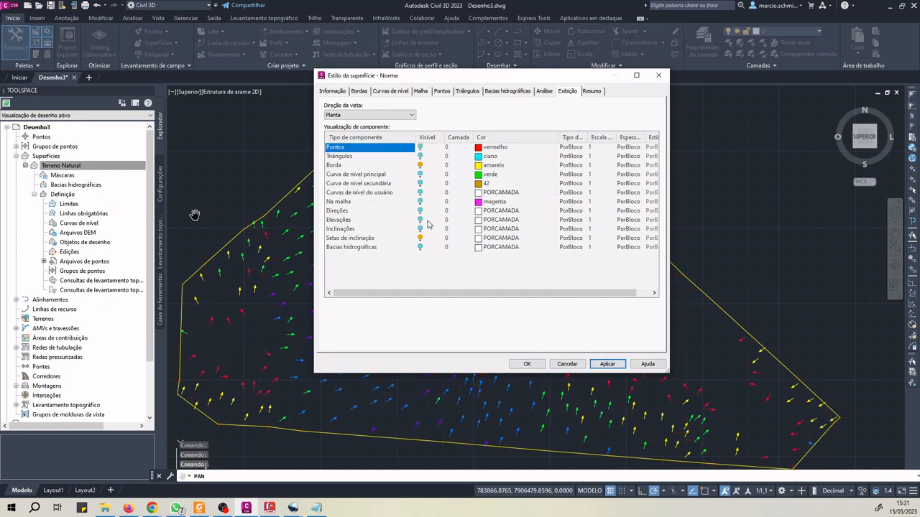
# - Show Curva de nível secundária and Curva de nível principal in the plan-view component display, apply the change and accept the style
pyautogui.click(420, 183)
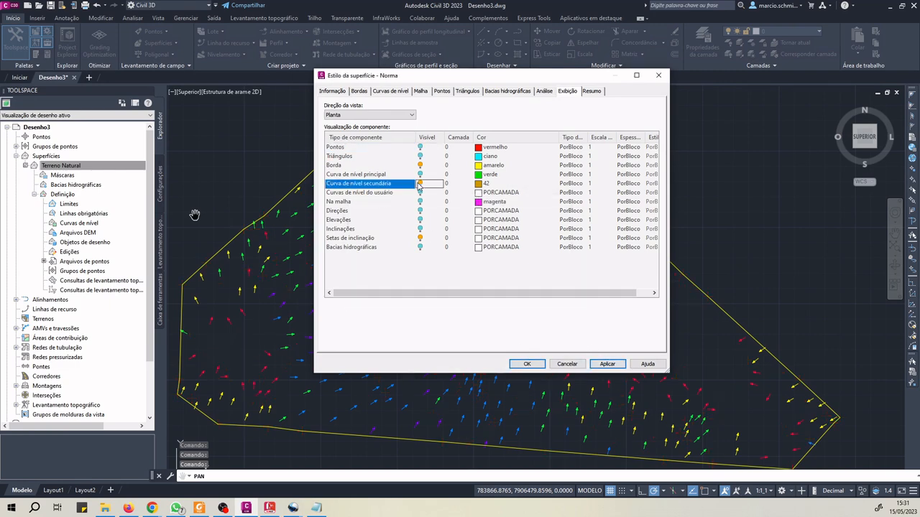
pyautogui.click(419, 174)
pyautogui.click(607, 363)
pyautogui.click(528, 364)
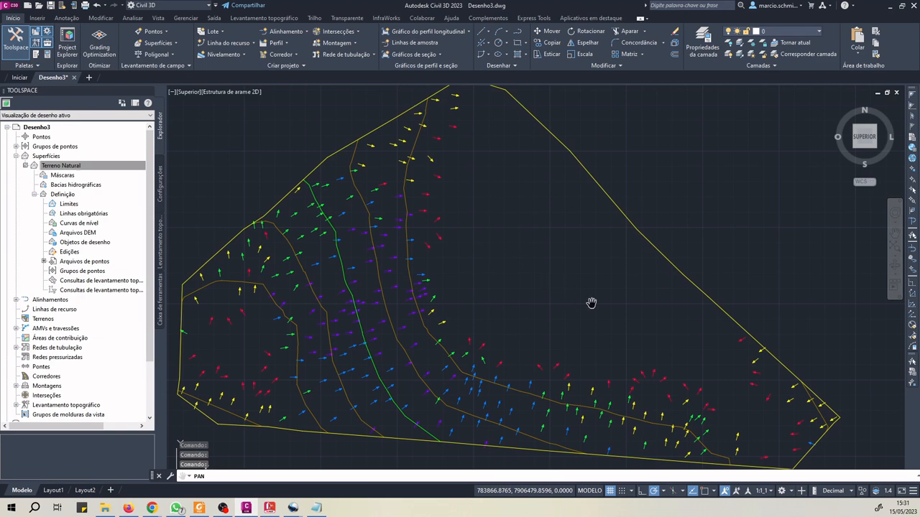
# - Edit Terreno Natural's surface style to hide Setas de inclinação and show Bacias hidrográficas in plan view, apply it and accept the style
pyautogui.rightClick(75, 167)
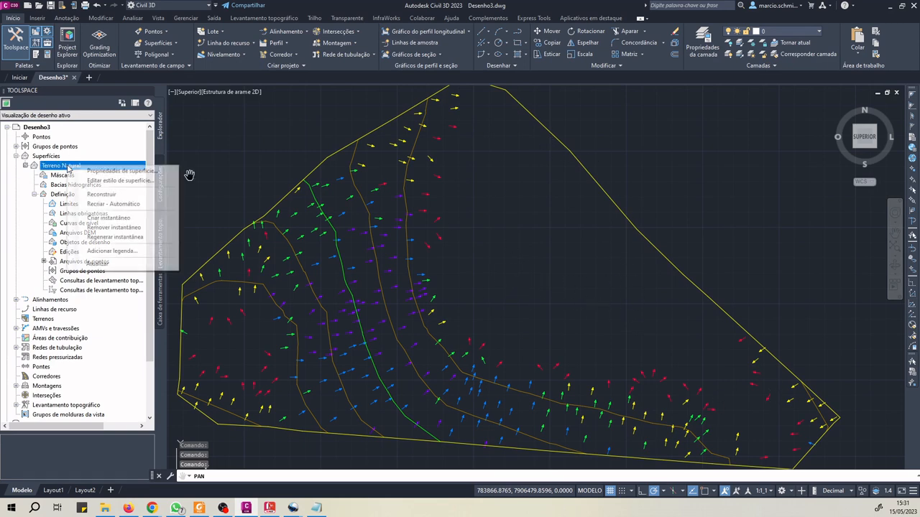
pyautogui.click(139, 183)
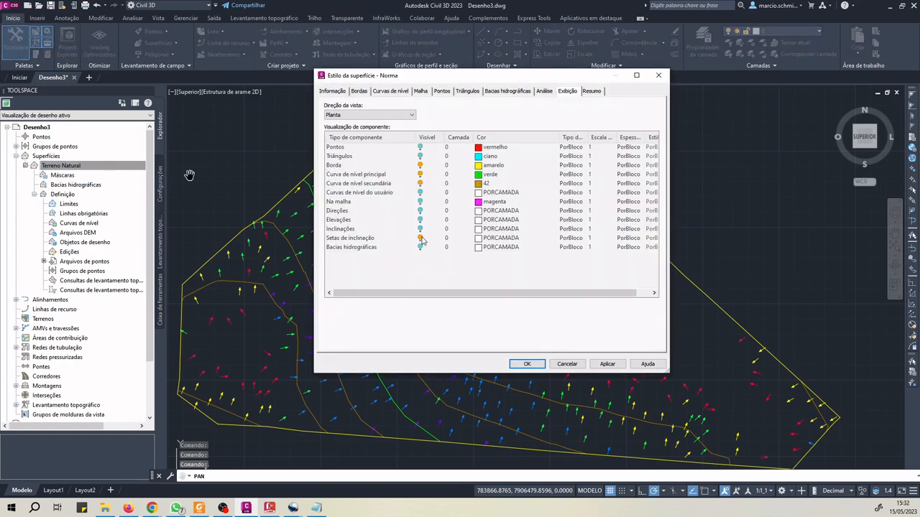
pyautogui.click(420, 240)
pyautogui.click(420, 248)
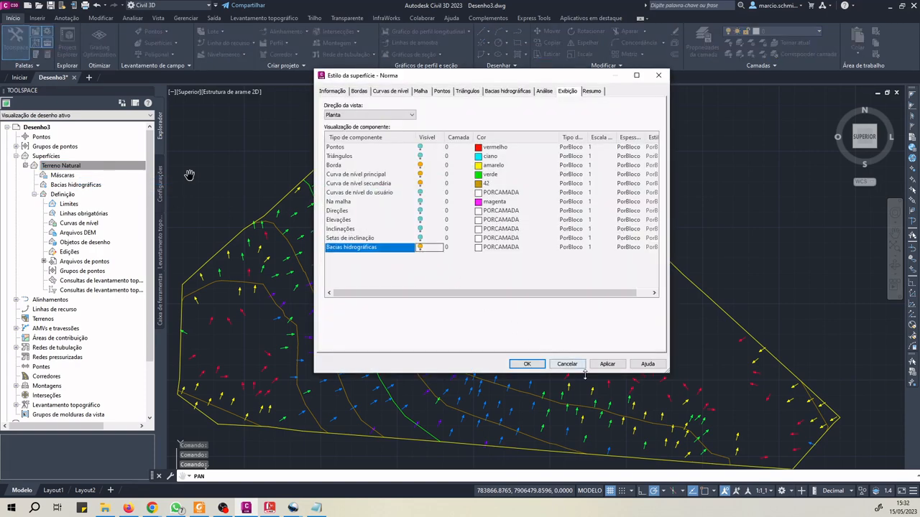
pyautogui.click(607, 364)
pyautogui.click(527, 364)
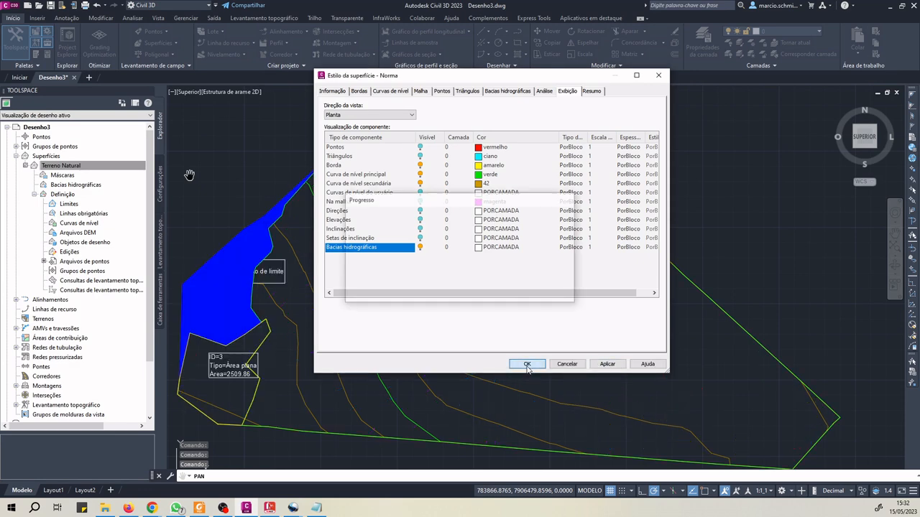
pyautogui.moveTo(361, 342); pyautogui.dragTo(410, 327)
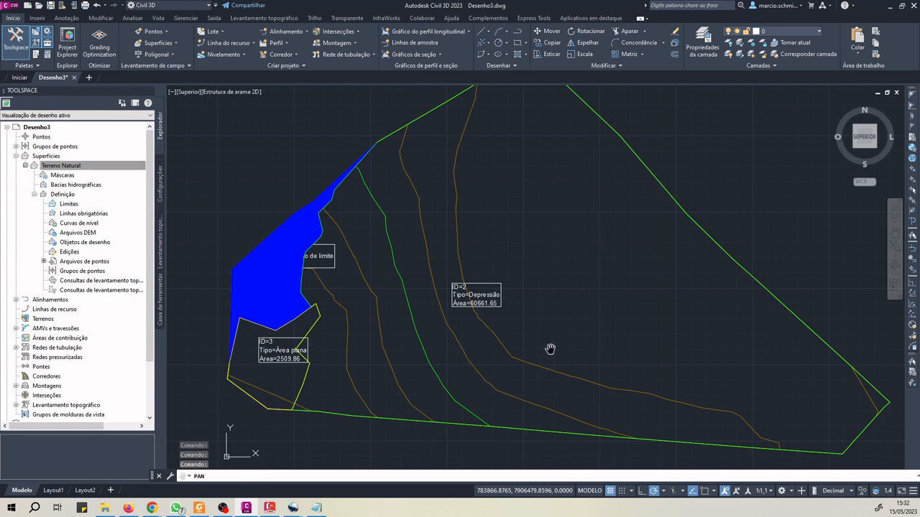
# - Hide Bacias hidrográficas and show Pontos in the plan-view display of Terreno Natural's surface style, apply the change and accept the style
pyautogui.rightClick(69, 167)
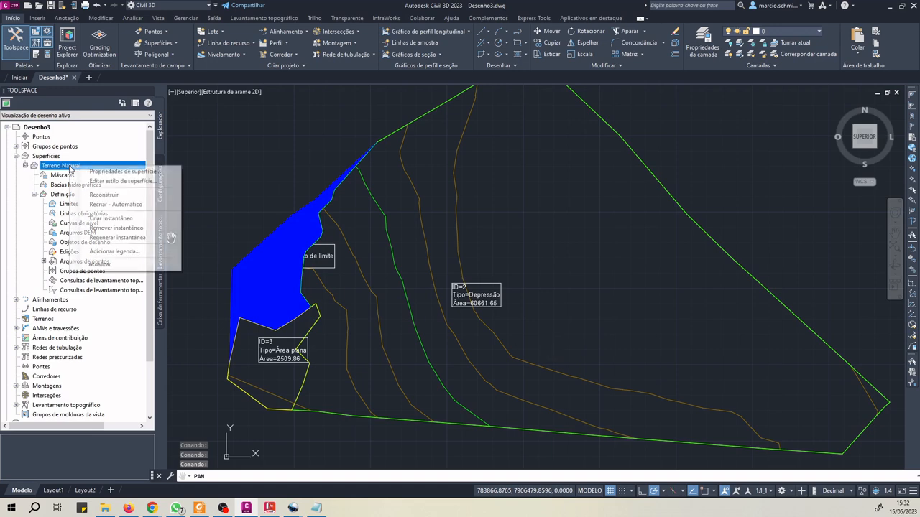
pyautogui.click(96, 181)
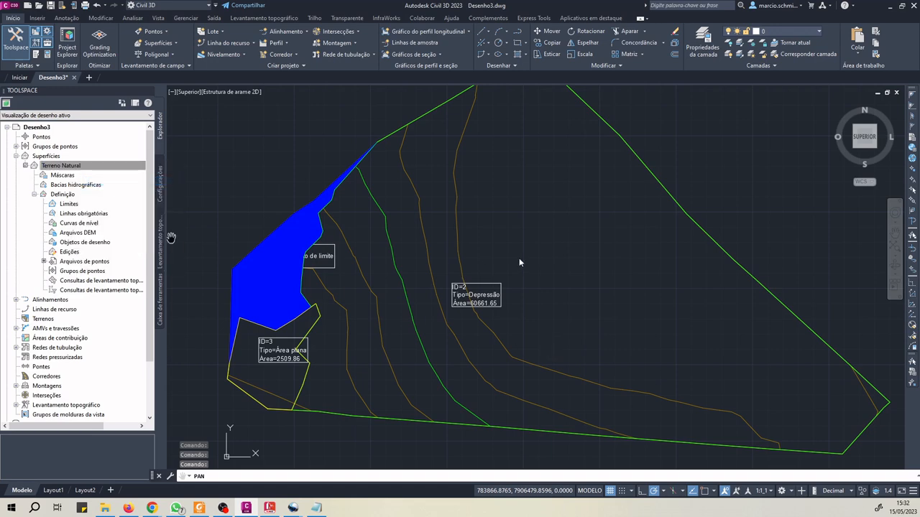
pyautogui.click(421, 247)
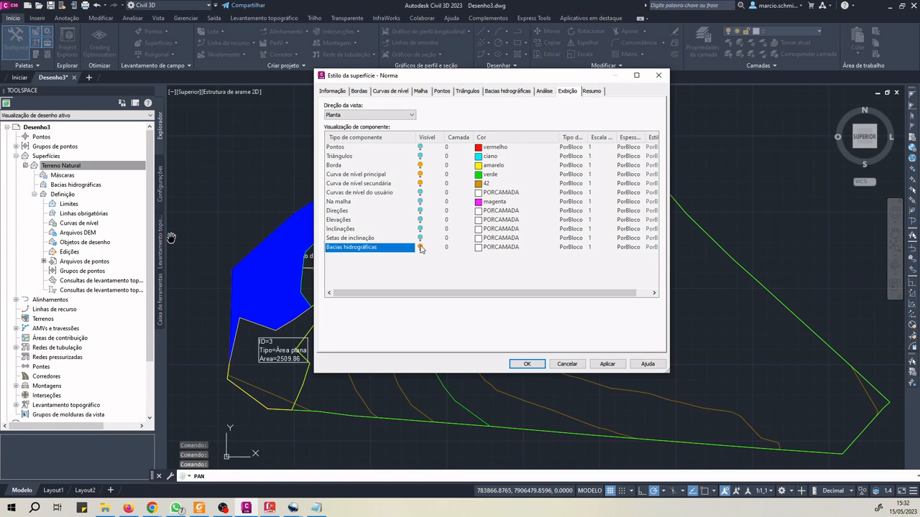
pyautogui.click(421, 147)
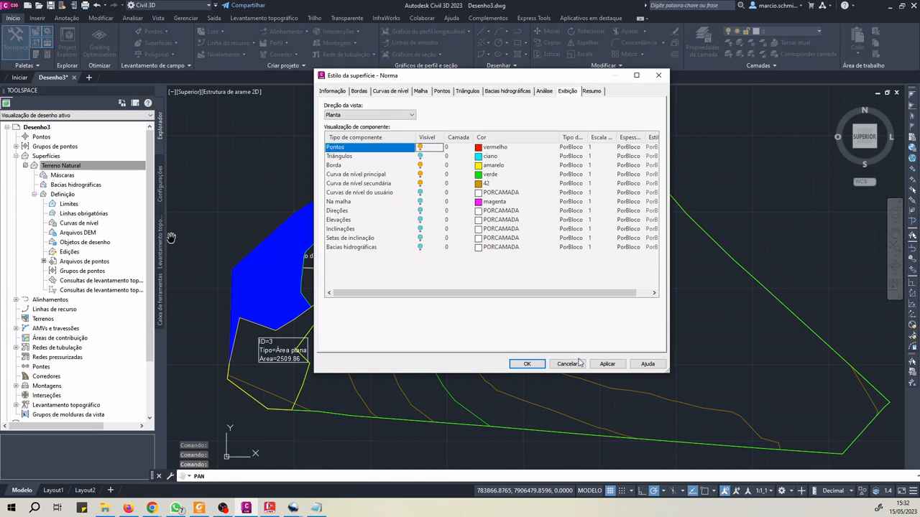
pyautogui.click(607, 364)
pyautogui.click(528, 364)
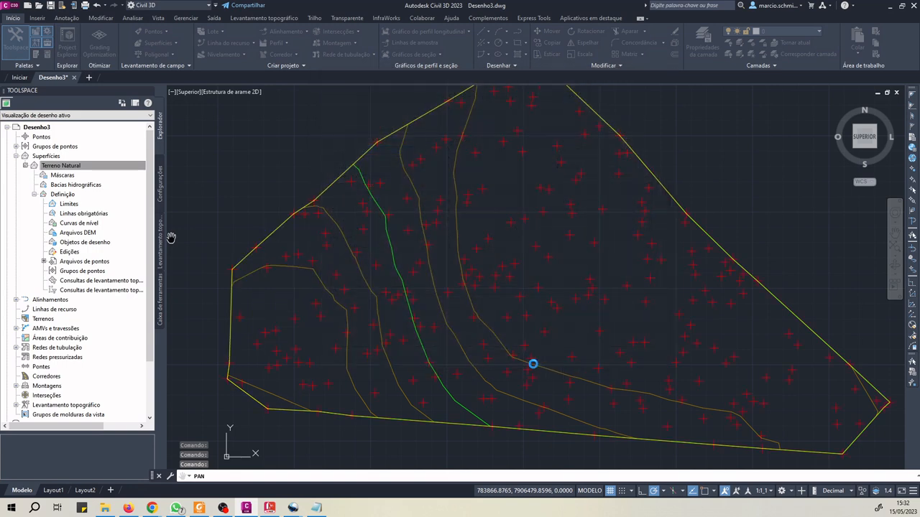
pyautogui.scroll(-2, 495, 302)
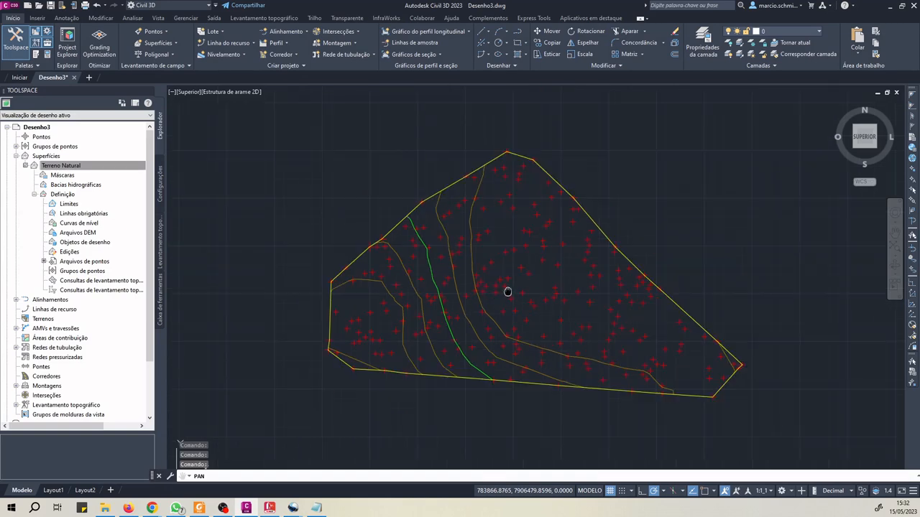
pyautogui.moveTo(508, 290); pyautogui.dragTo(508, 298)
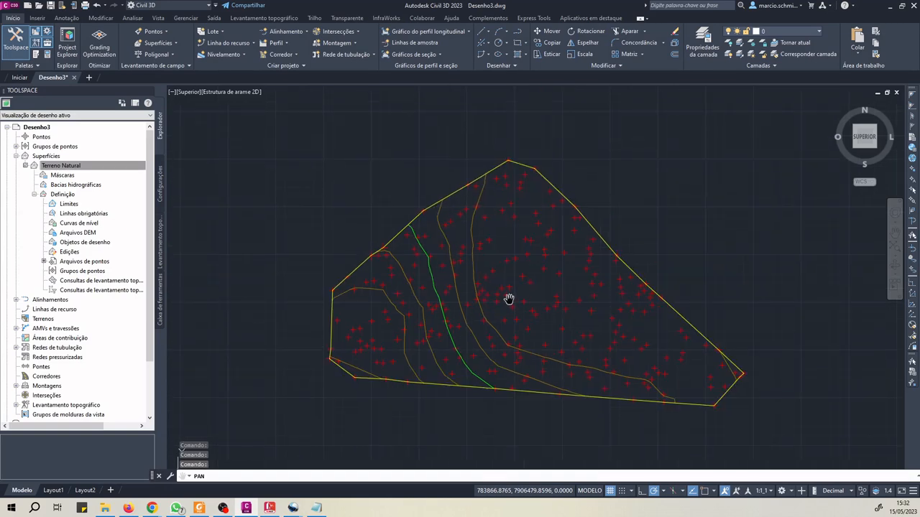